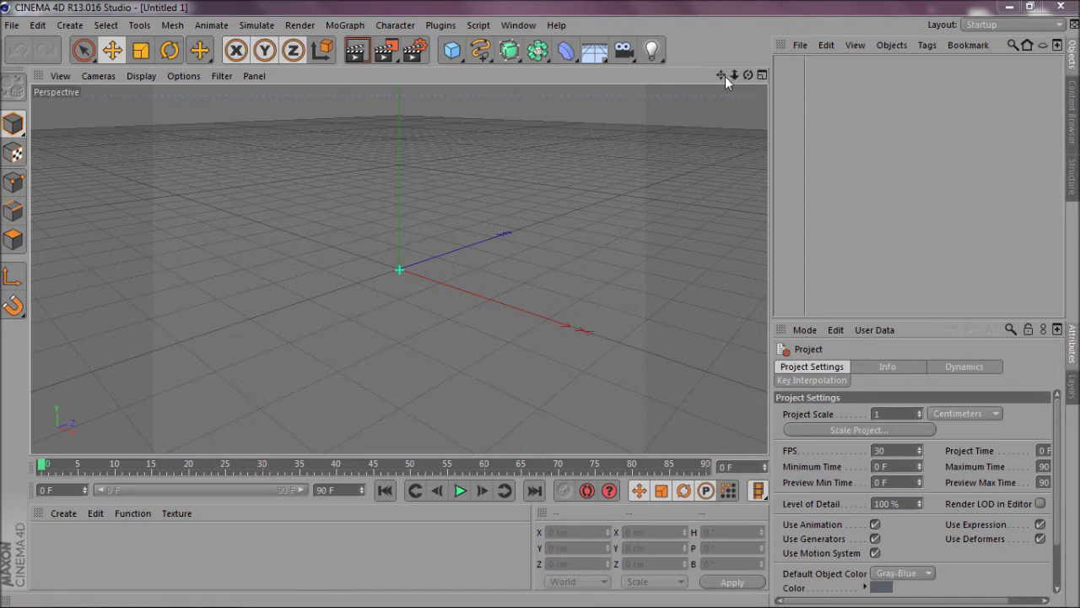
- Orbit the empty scene, add a 3D text object, then delete it
{"action": "left_click_drag", "start_coordinate": [721, 76], "coordinate": [650, 179]}
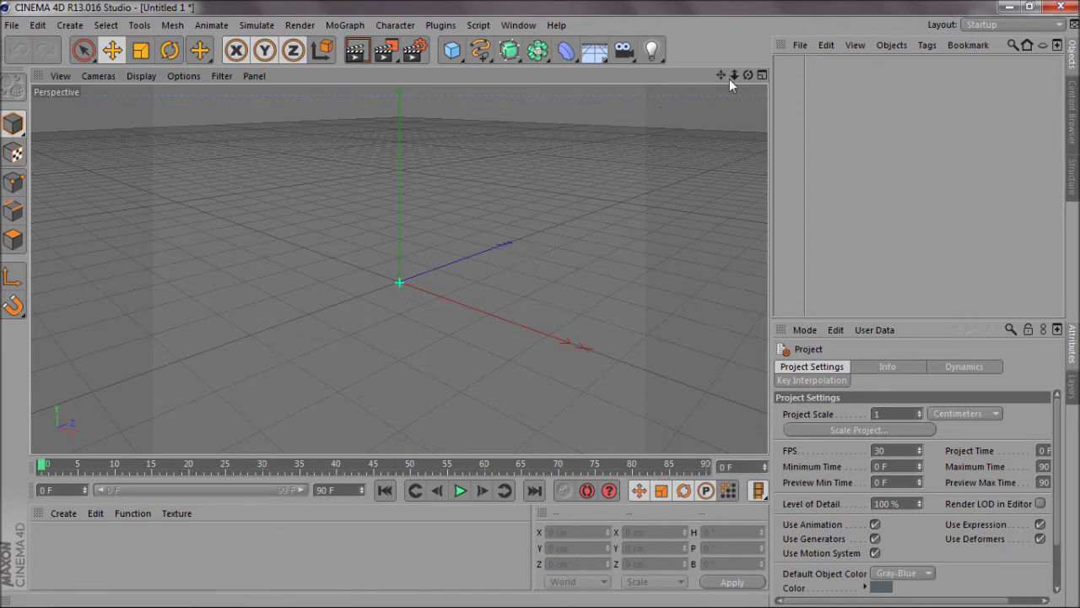
{"action": "left_click_drag", "start_coordinate": [747, 76], "coordinate": [541, 304]}
{"action": "left_click", "coordinate": [354, 24]}
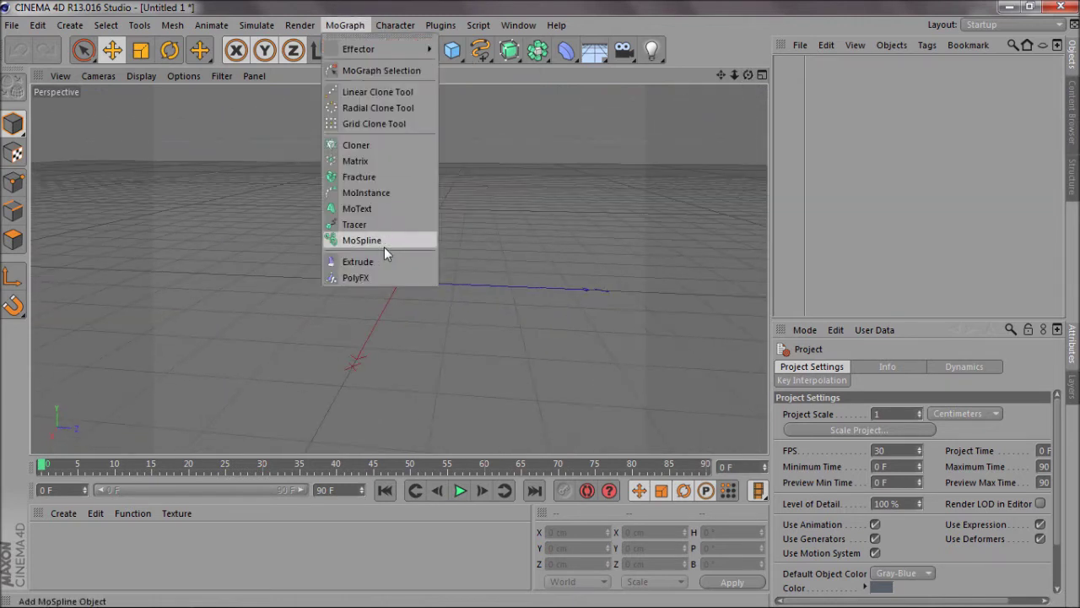
{"action": "left_click", "coordinate": [366, 209]}
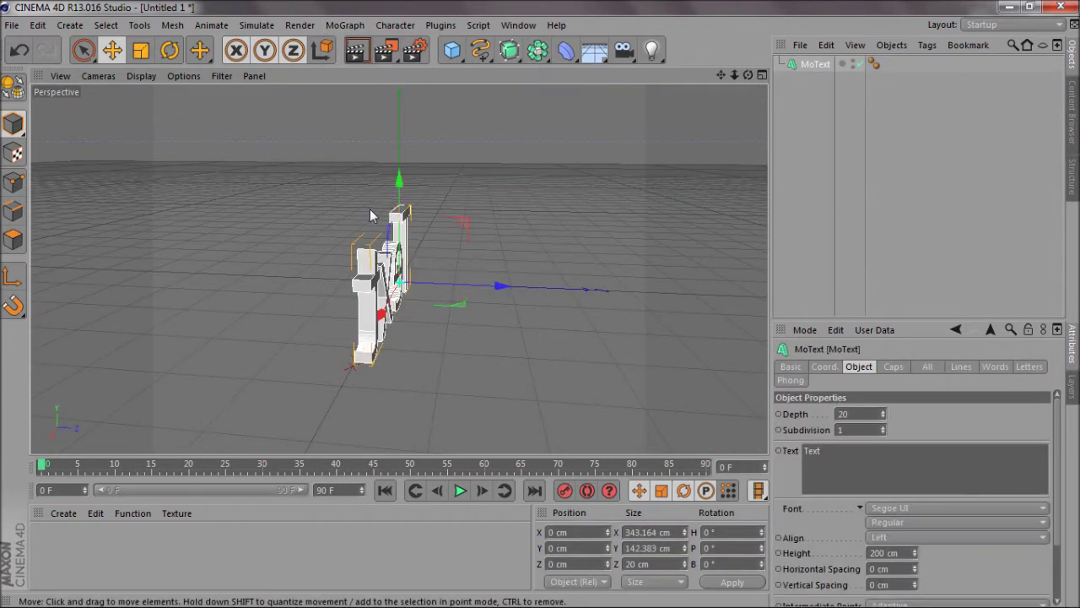
{"action": "left_click_drag", "start_coordinate": [748, 75], "coordinate": [541, 305]}
{"action": "key", "text": "Delete"}
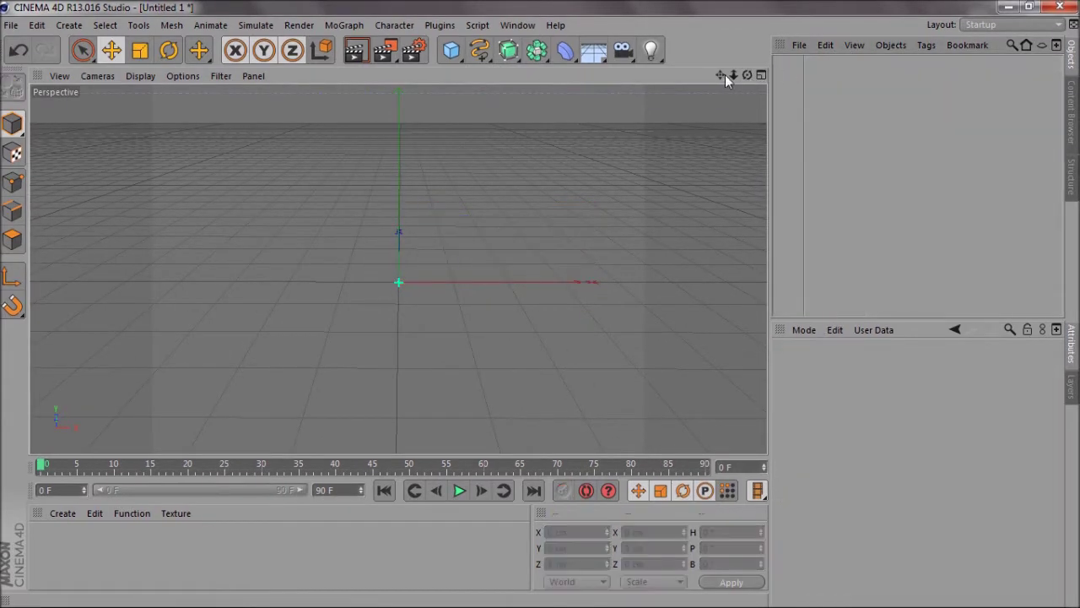
{"action": "left_click_drag", "start_coordinate": [747, 75], "coordinate": [540, 305]}
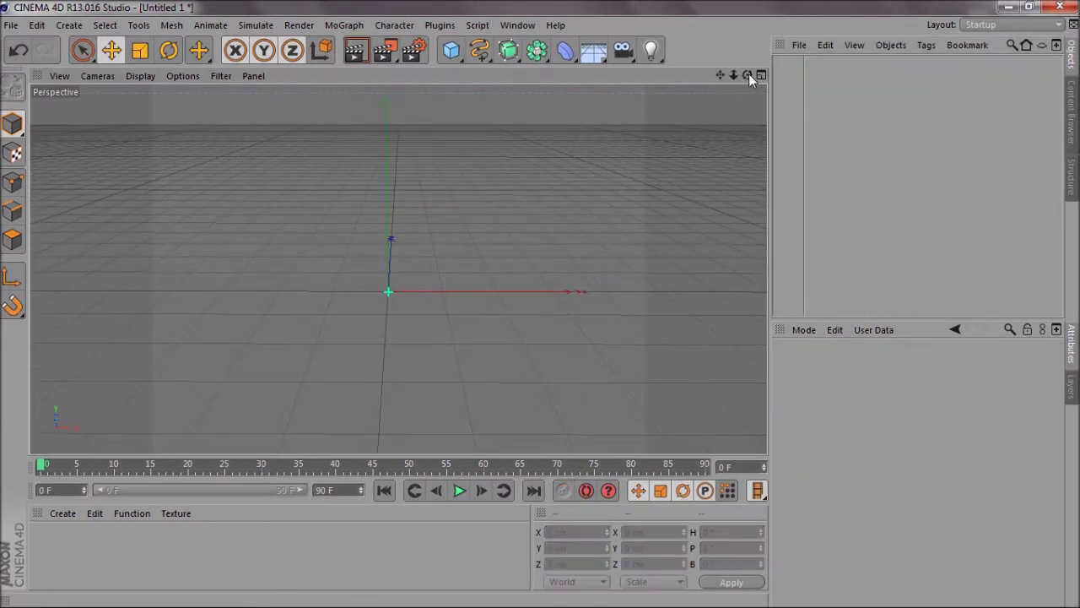
- Create a material from the resistance running cinematic pic and apply it to a new Background
{"action": "double_click", "coordinate": [326, 566]}
{"action": "double_click", "coordinate": [48, 542]}
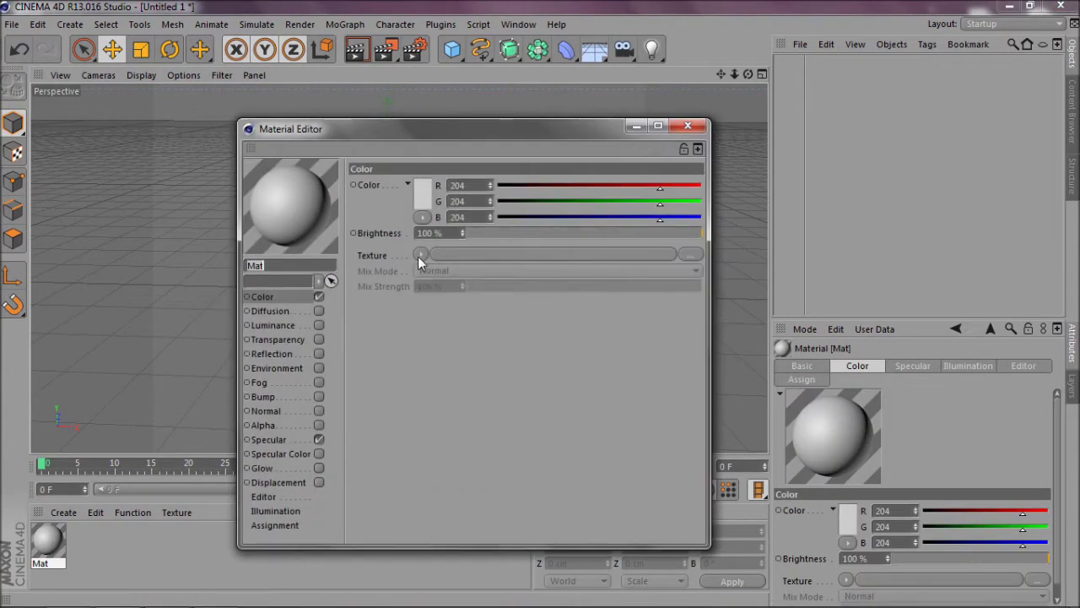
{"action": "left_click", "coordinate": [418, 254]}
{"action": "left_click", "coordinate": [431, 276]}
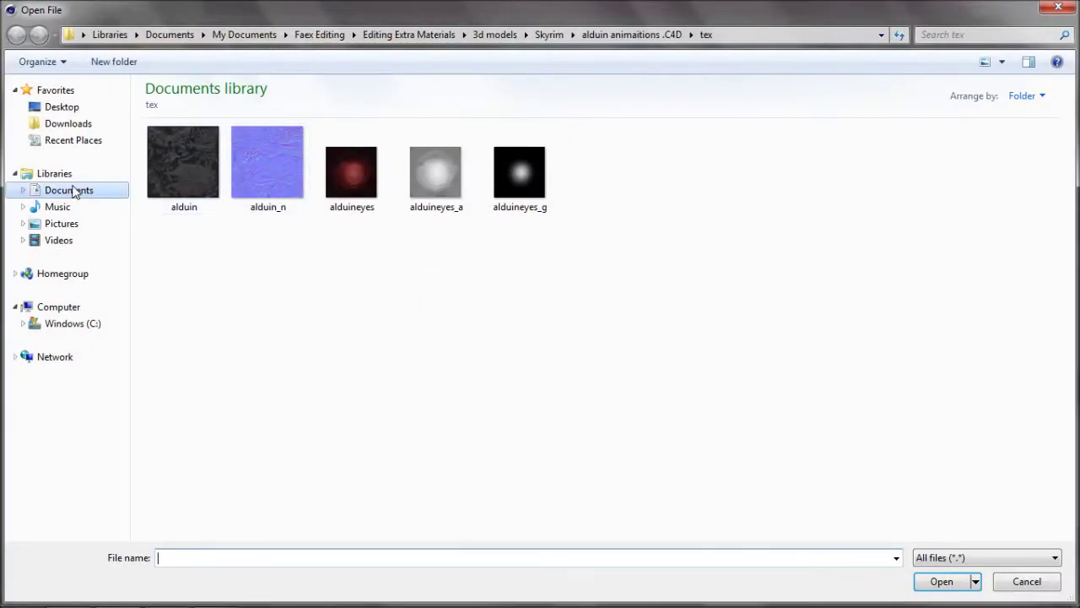
{"action": "left_click", "coordinate": [75, 192]}
{"action": "double_click", "coordinate": [689, 186]}
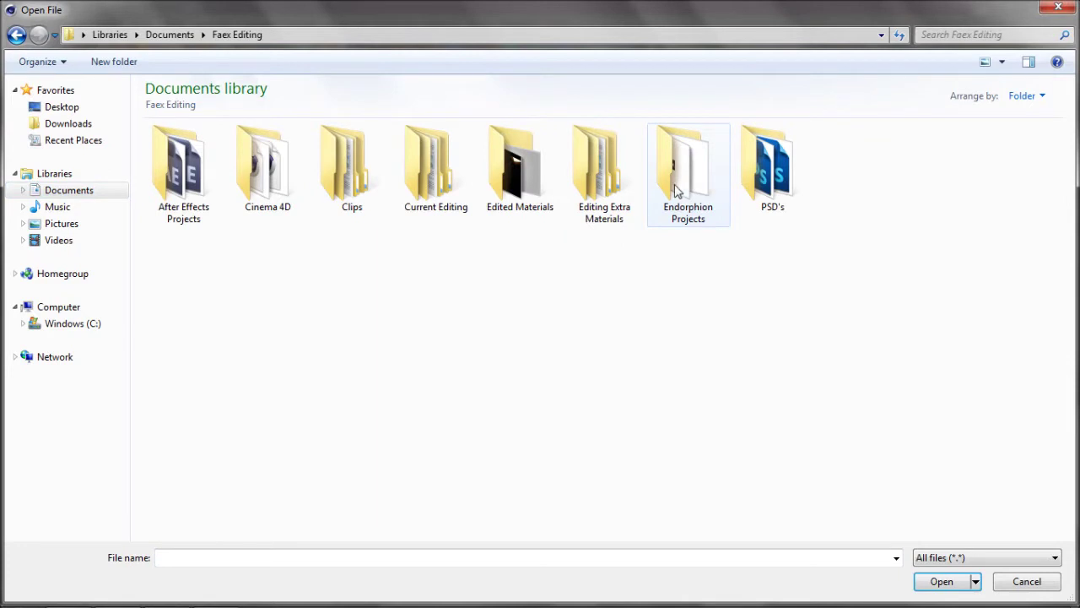
{"action": "double_click", "coordinate": [466, 189]}
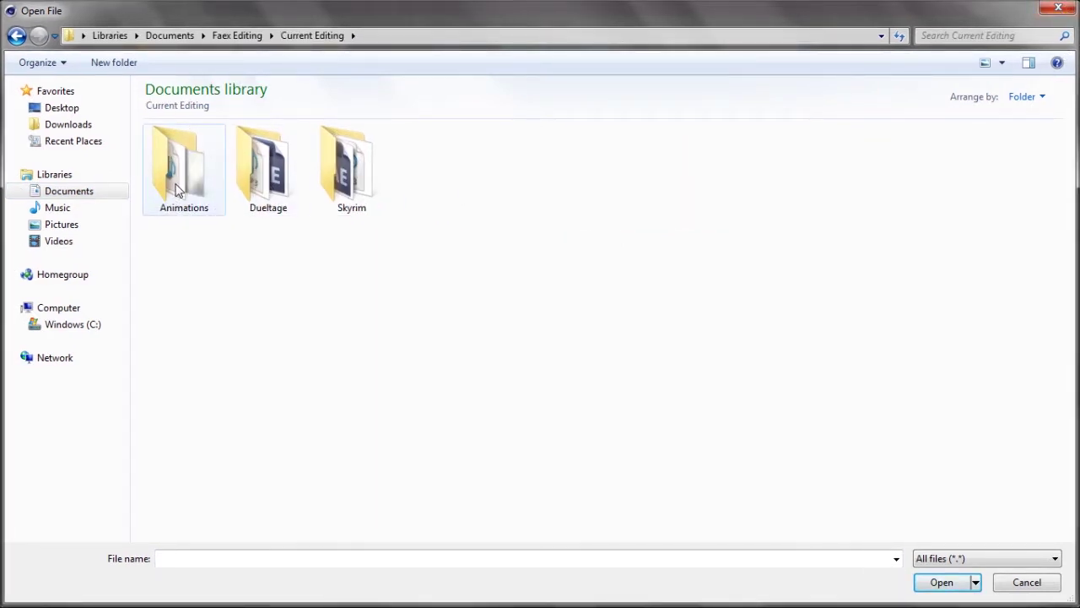
{"action": "double_click", "coordinate": [262, 177]}
{"action": "double_click", "coordinate": [181, 177]}
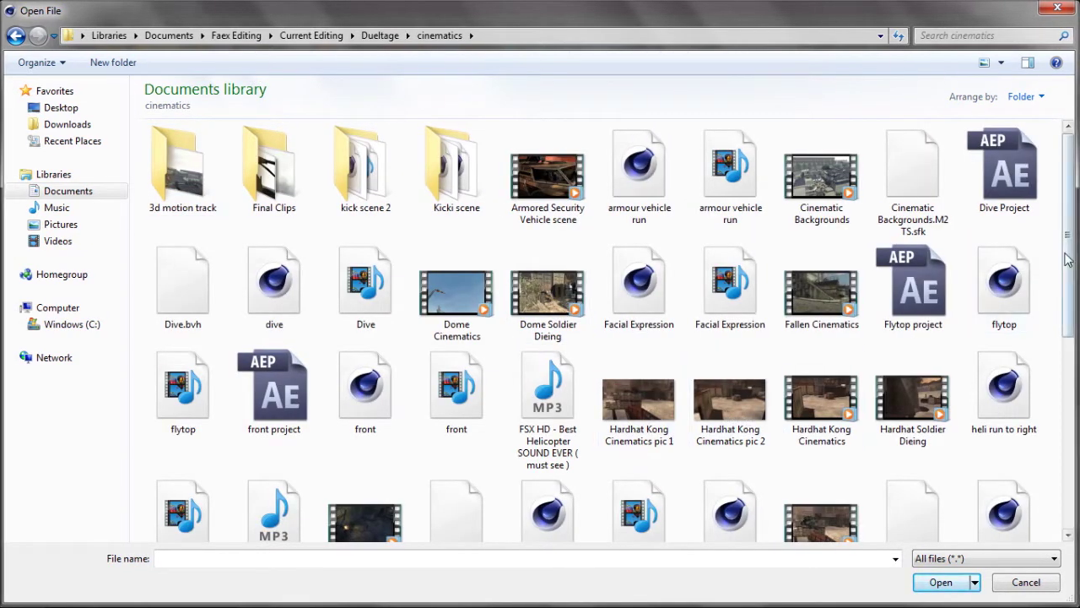
{"action": "left_click_drag", "start_coordinate": [1070, 258], "coordinate": [1075, 447]}
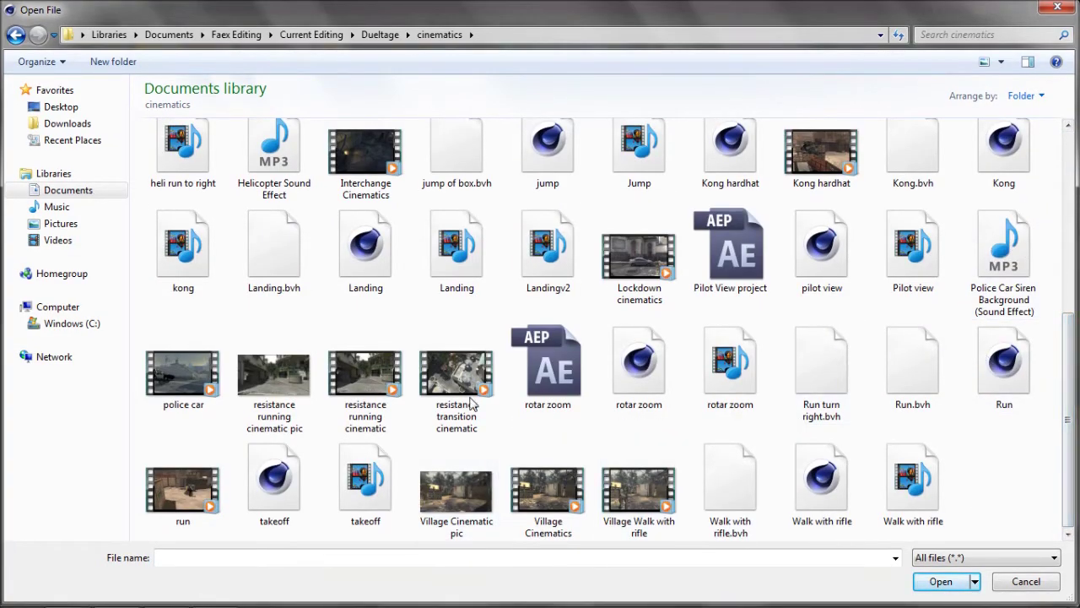
{"action": "double_click", "coordinate": [284, 387]}
{"action": "left_click", "coordinate": [648, 363]}
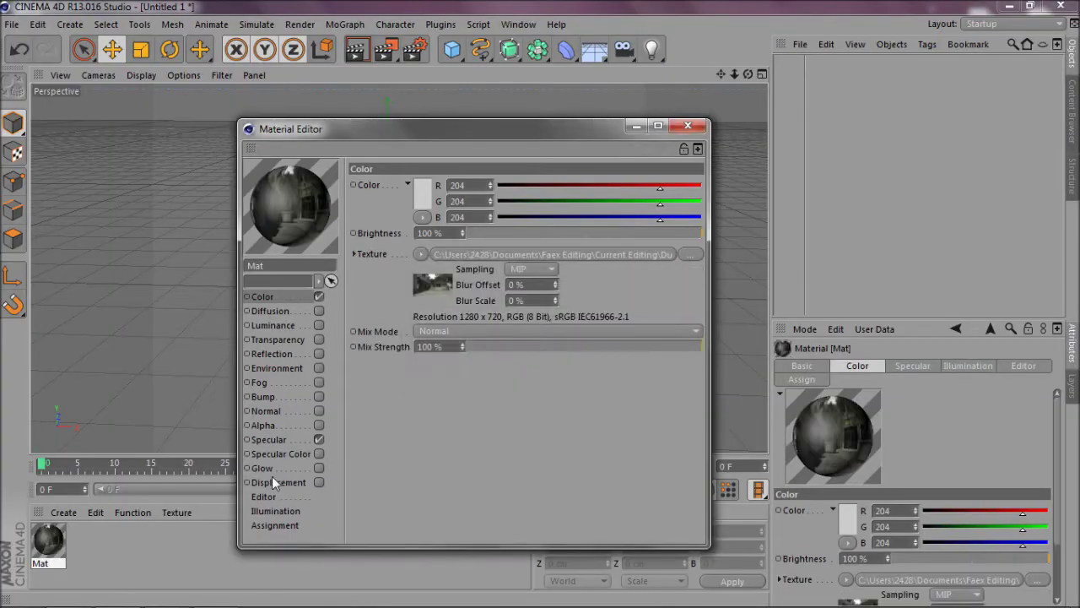
{"action": "left_click_drag", "start_coordinate": [595, 49], "coordinate": [658, 180]}
{"action": "left_click_drag", "start_coordinate": [49, 545], "coordinate": [823, 65]}
- Set the render output size to 1280 × 720
{"action": "left_click", "coordinate": [413, 49]}
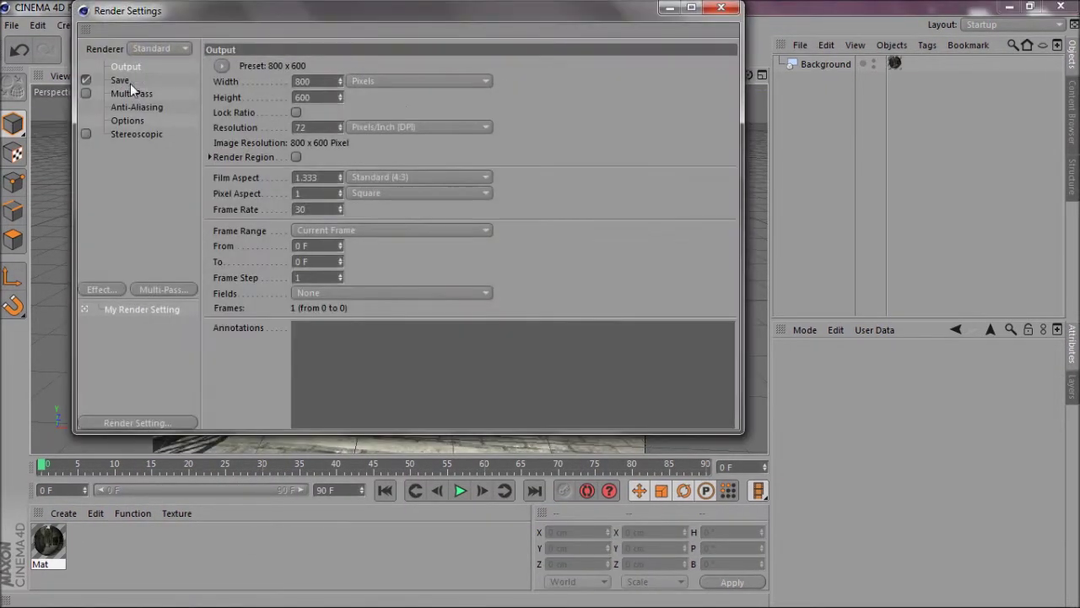
{"action": "double_click", "coordinate": [317, 83]}
{"action": "type", "text": "1280"}
{"action": "key", "text": "Tab"}
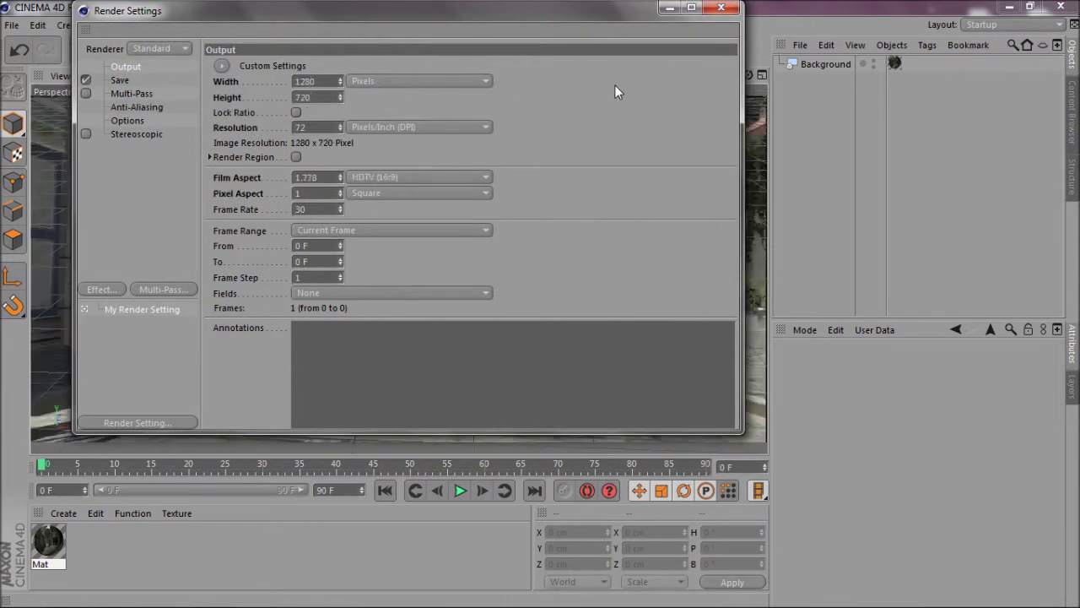
{"action": "type", "text": "720"}
{"action": "key", "text": "Return"}
{"action": "left_click", "coordinate": [719, 10]}
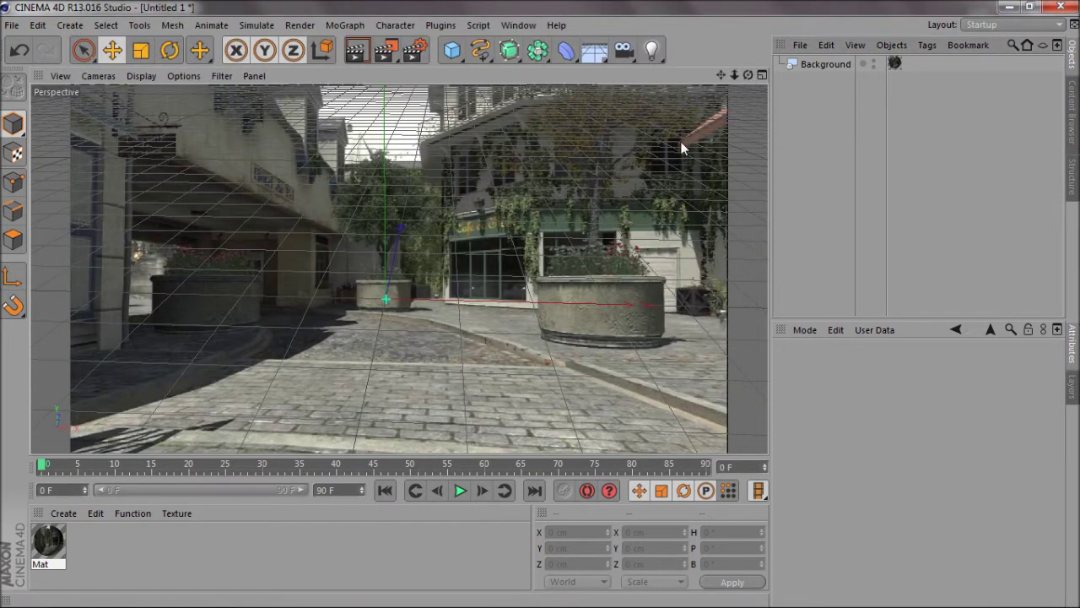
- Orbit, pan and tilt the Perspective view until the grid follows the cobblestone street
{"action": "left_click_drag", "start_coordinate": [739, 113], "coordinate": [357, 298], "text": "alt"}
{"action": "left_click_drag", "start_coordinate": [743, 87], "coordinate": [540, 303], "text": "alt"}
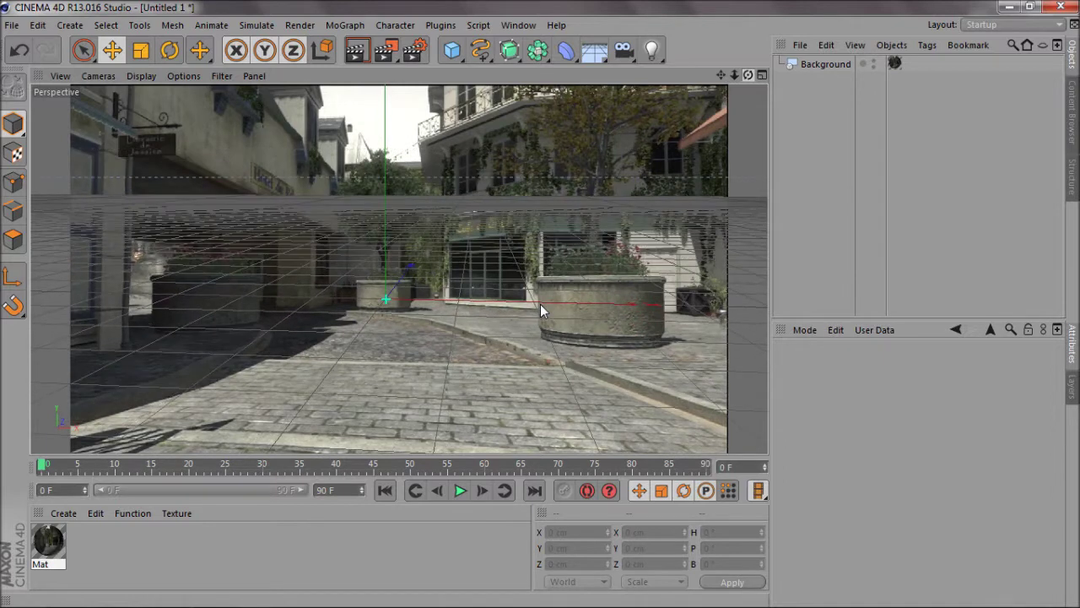
{"action": "left_click_drag", "start_coordinate": [747, 79], "coordinate": [72, 415]}
{"action": "left_click_drag", "start_coordinate": [748, 74], "coordinate": [540, 304]}
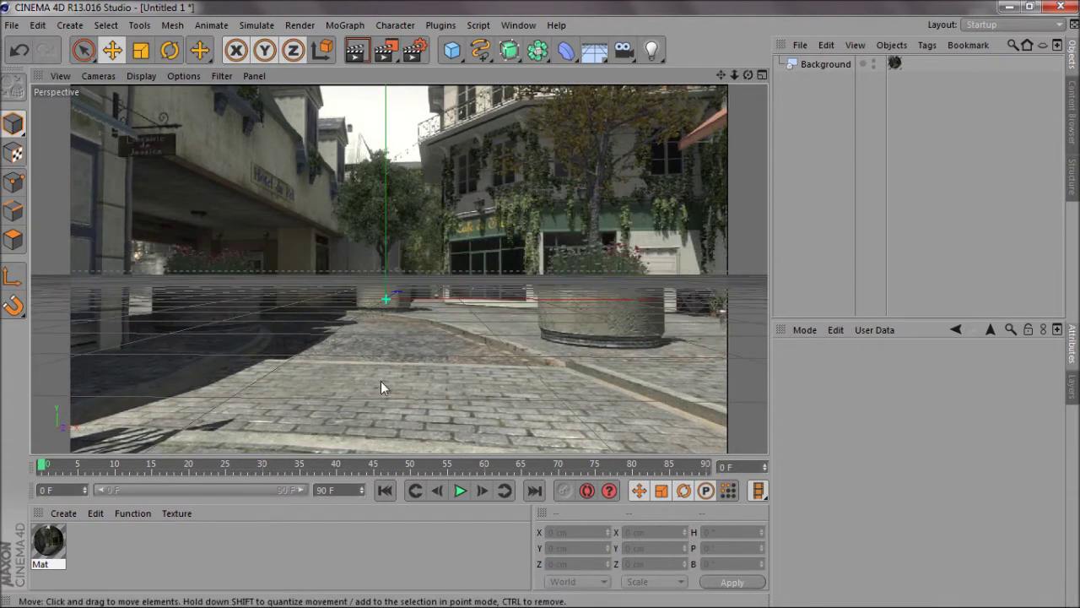
{"action": "left_click_drag", "start_coordinate": [721, 75], "coordinate": [540, 309]}
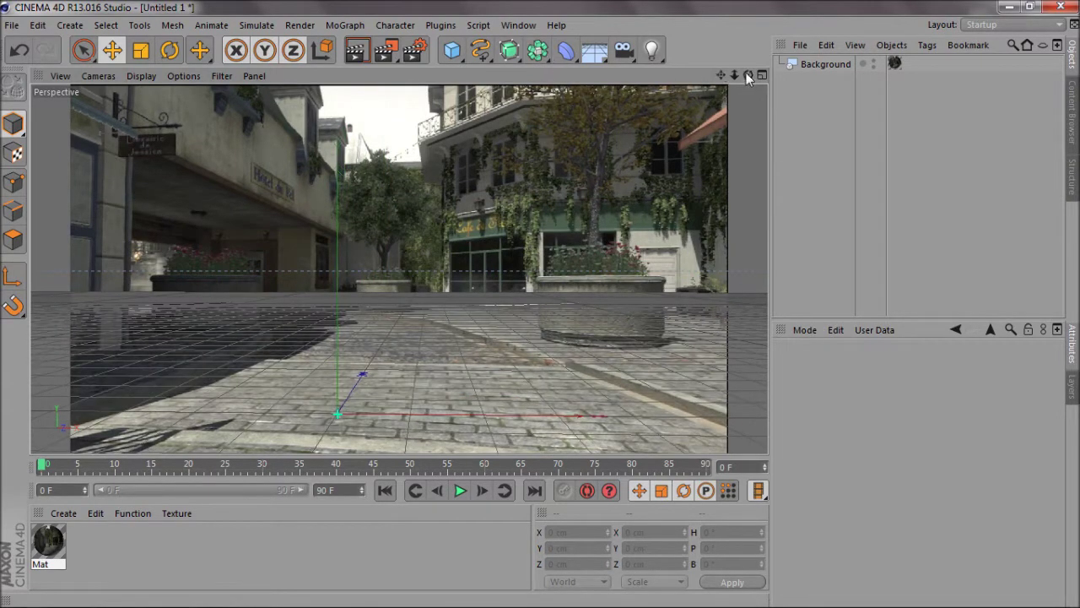
{"action": "left_click_drag", "start_coordinate": [748, 74], "coordinate": [542, 310]}
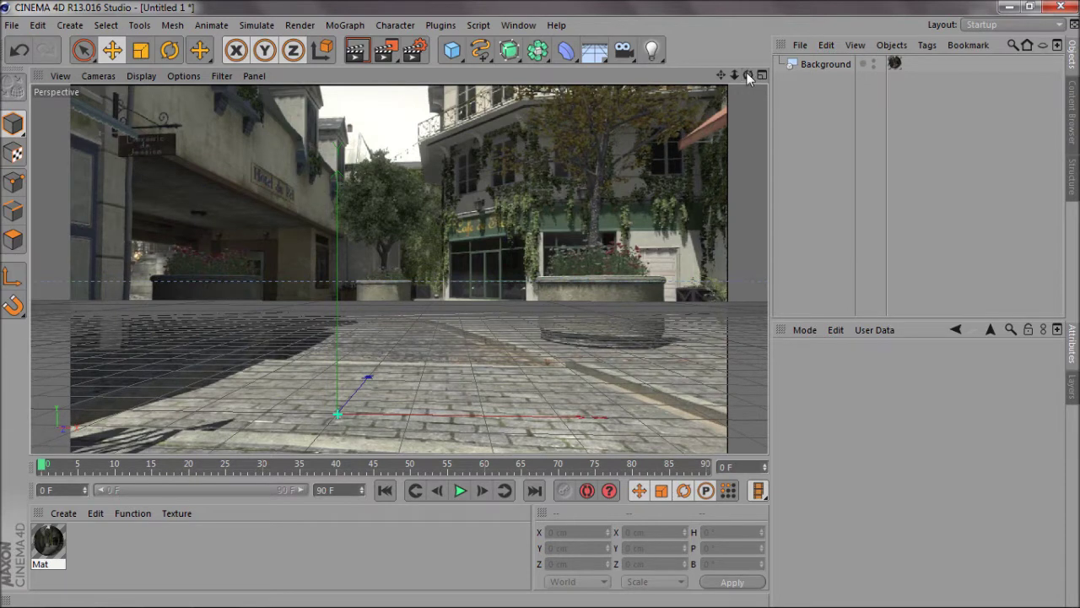
{"action": "left_click_drag", "start_coordinate": [540, 310], "coordinate": [540, 310], "text": "alt"}
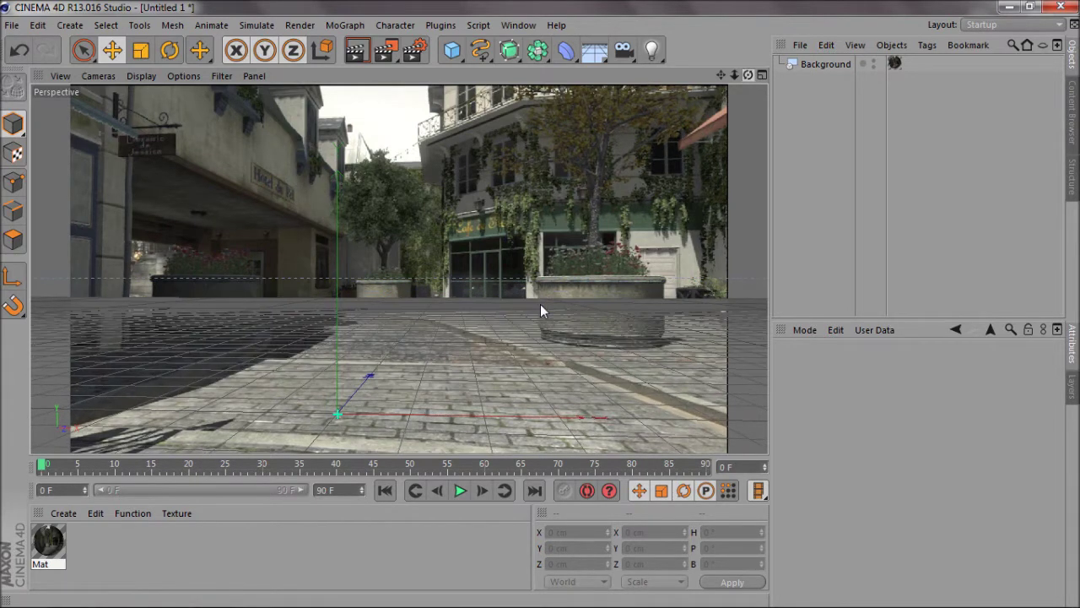
- Add a camera at the matched view, look through it, and keyframe its position and rotation
{"action": "left_click", "coordinate": [624, 50]}
{"action": "left_click", "coordinate": [682, 65]}
{"action": "left_click", "coordinate": [880, 65]}
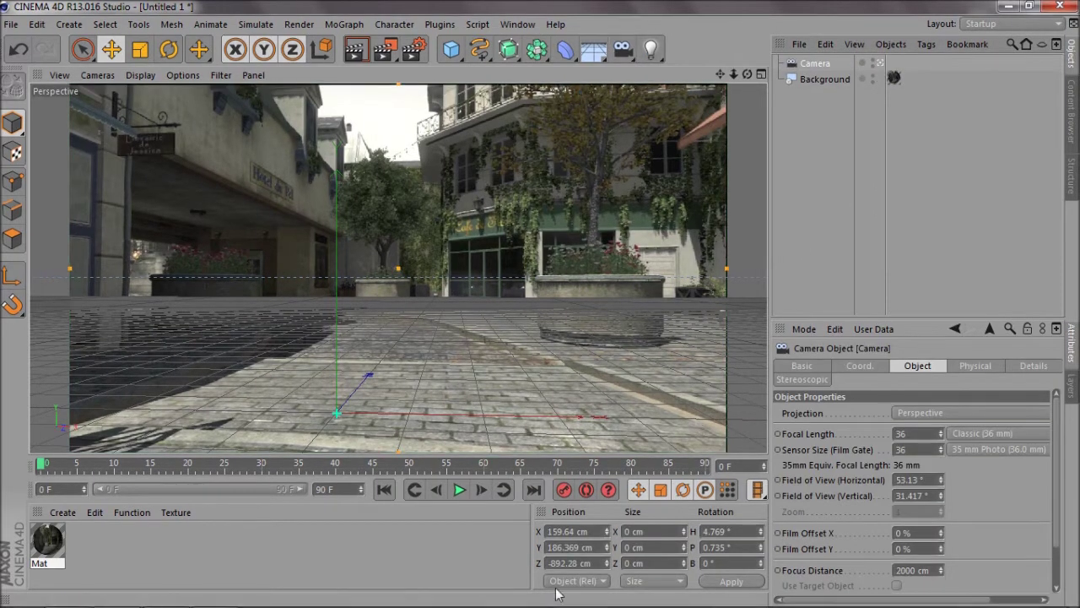
{"action": "left_click", "coordinate": [827, 216]}
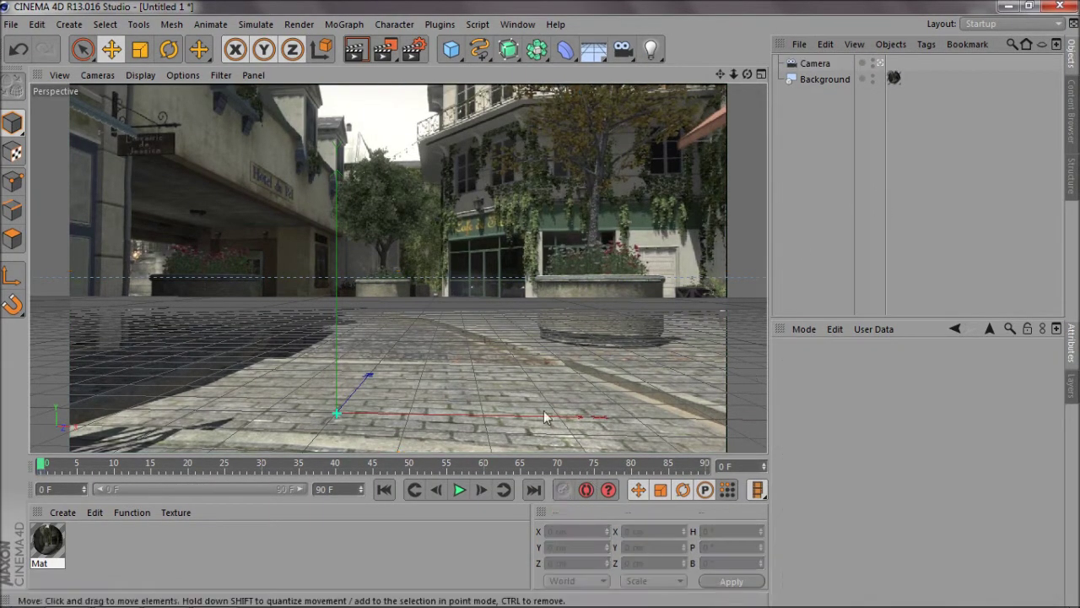
{"action": "left_click_drag", "start_coordinate": [43, 464], "coordinate": [133, 463]}
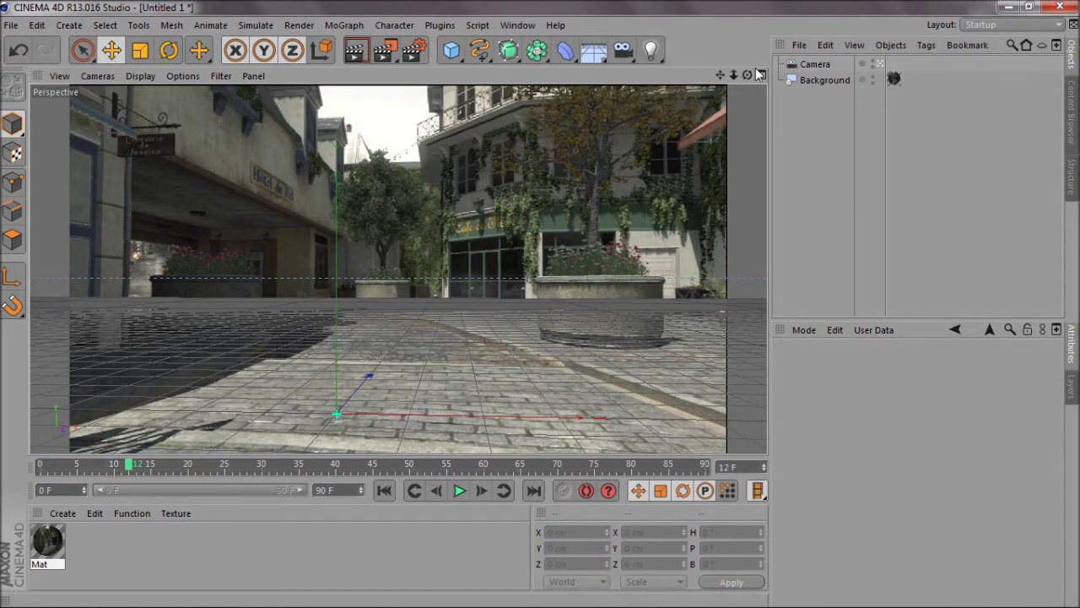
{"action": "left_click_drag", "start_coordinate": [747, 75], "coordinate": [726, 84]}
{"action": "left_click", "coordinate": [103, 463]}
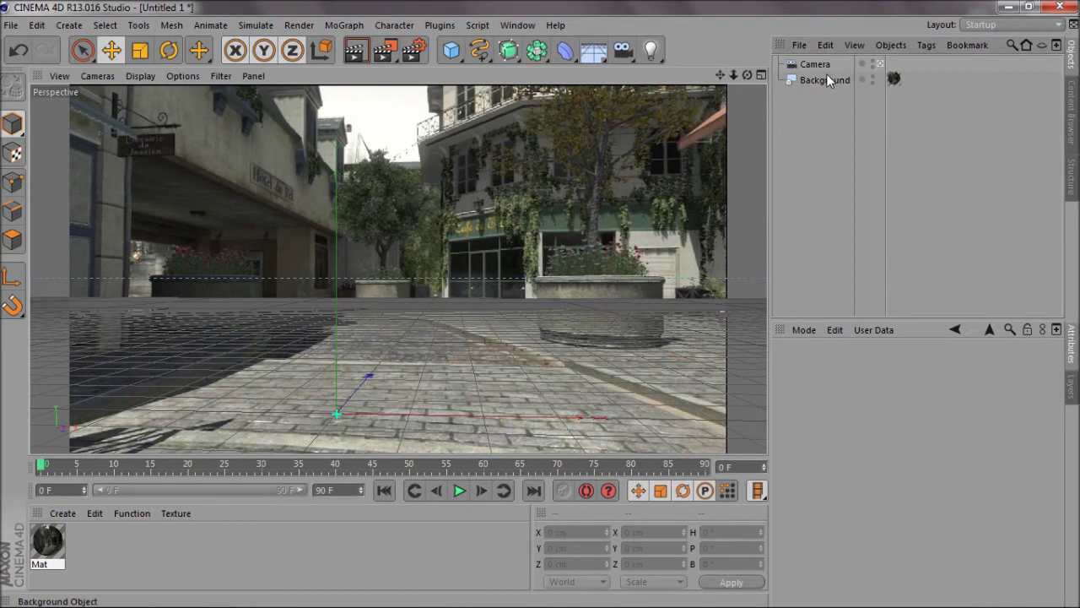
{"action": "left_click", "coordinate": [905, 67]}
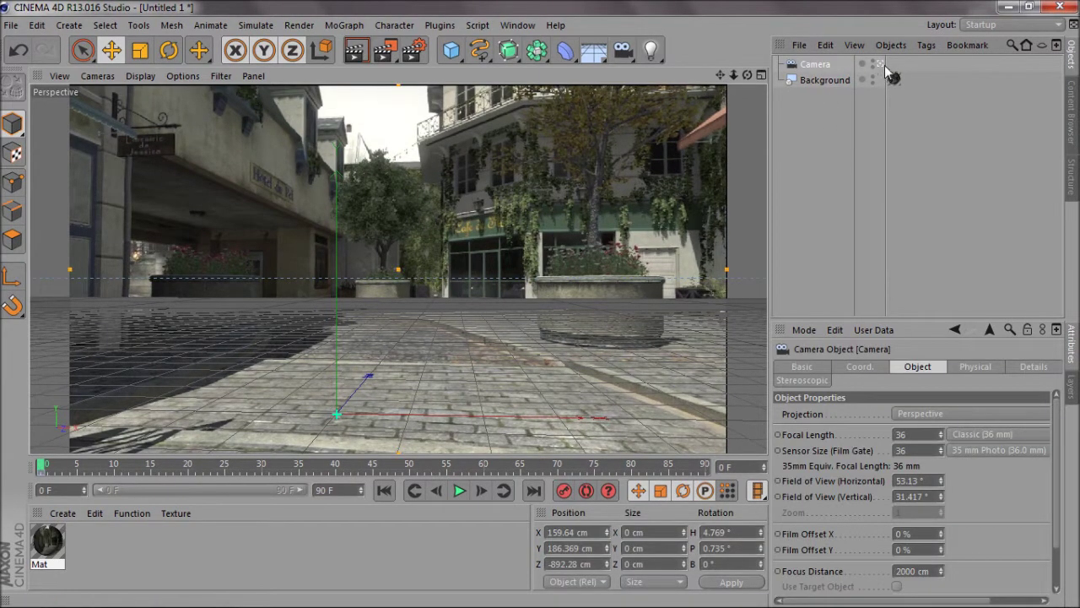
{"action": "left_click", "coordinate": [563, 492]}
{"action": "left_click", "coordinate": [861, 156]}
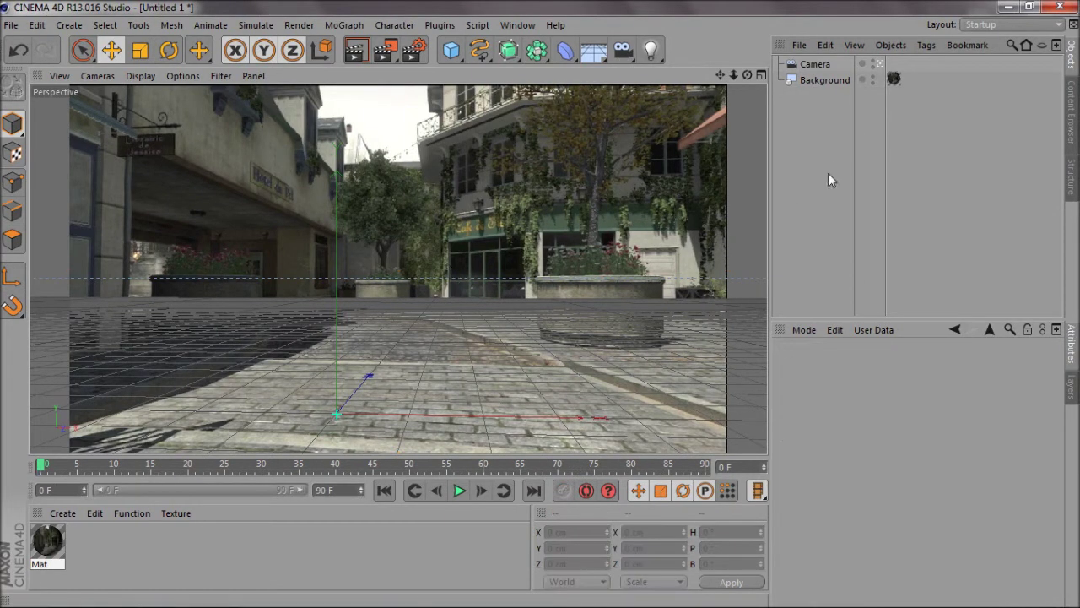
- Merge attack_bitehigh from 3d models > Skyrim > spider into the scene
{"action": "left_click", "coordinate": [12, 24]}
{"action": "left_click", "coordinate": [37, 81]}
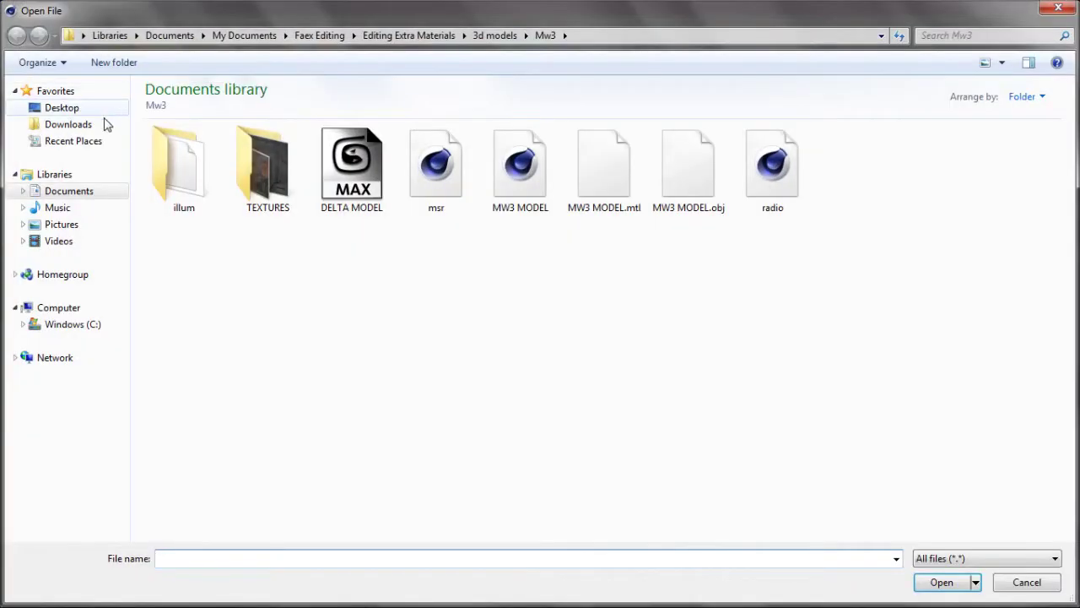
{"action": "left_click", "coordinate": [70, 190]}
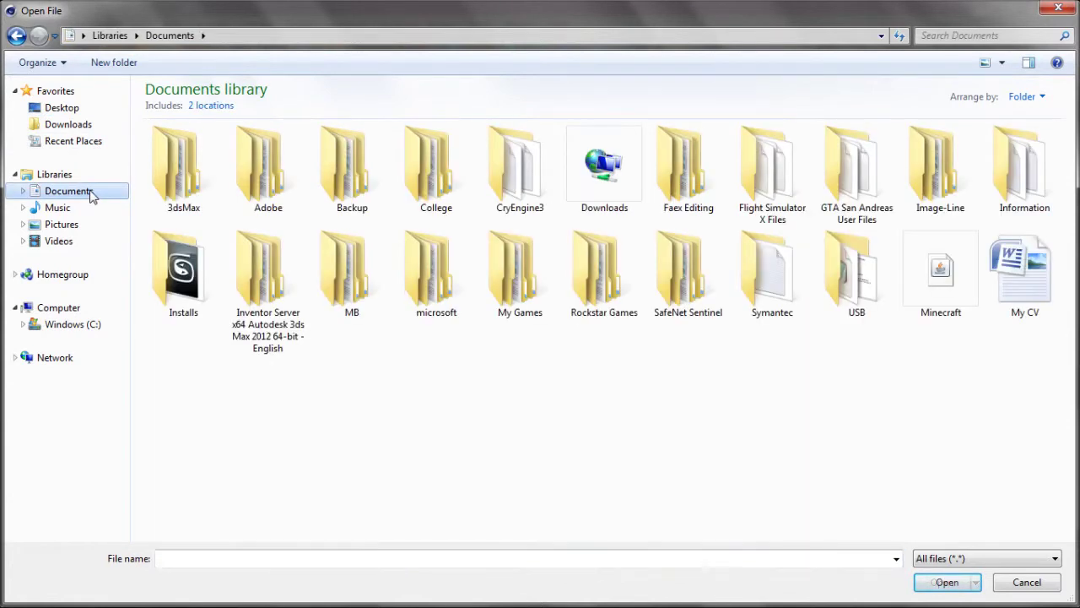
{"action": "double_click", "coordinate": [718, 177]}
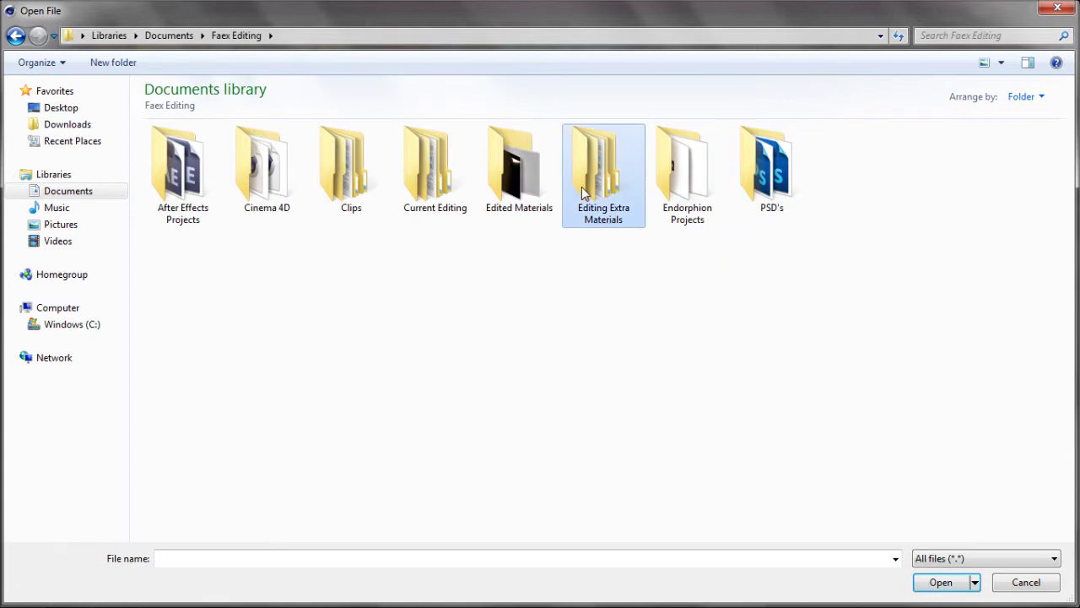
{"action": "double_click", "coordinate": [580, 187]}
{"action": "double_click", "coordinate": [262, 173]}
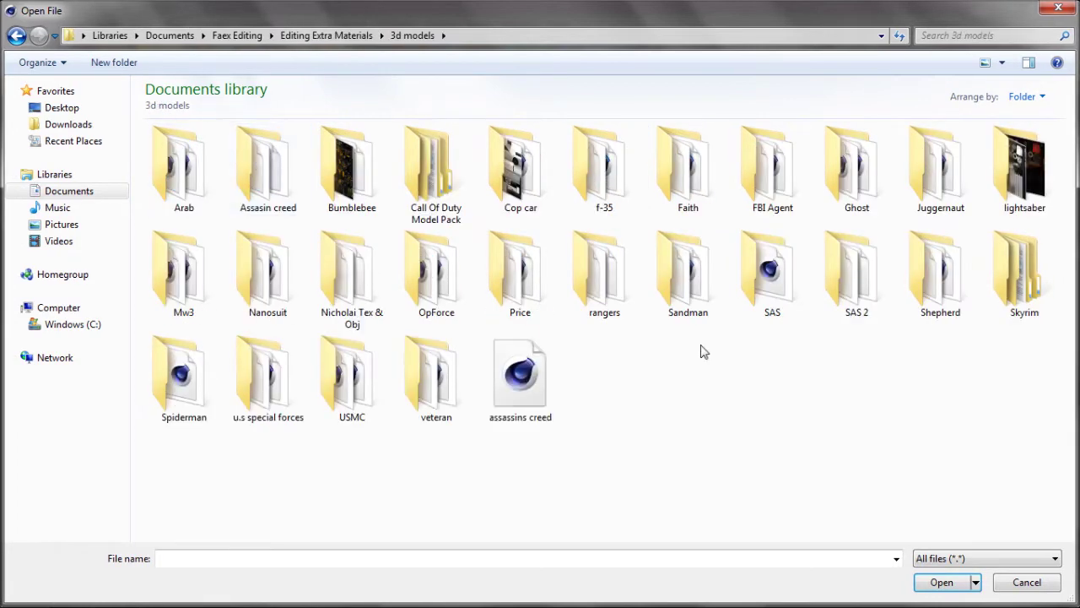
{"action": "double_click", "coordinate": [979, 291]}
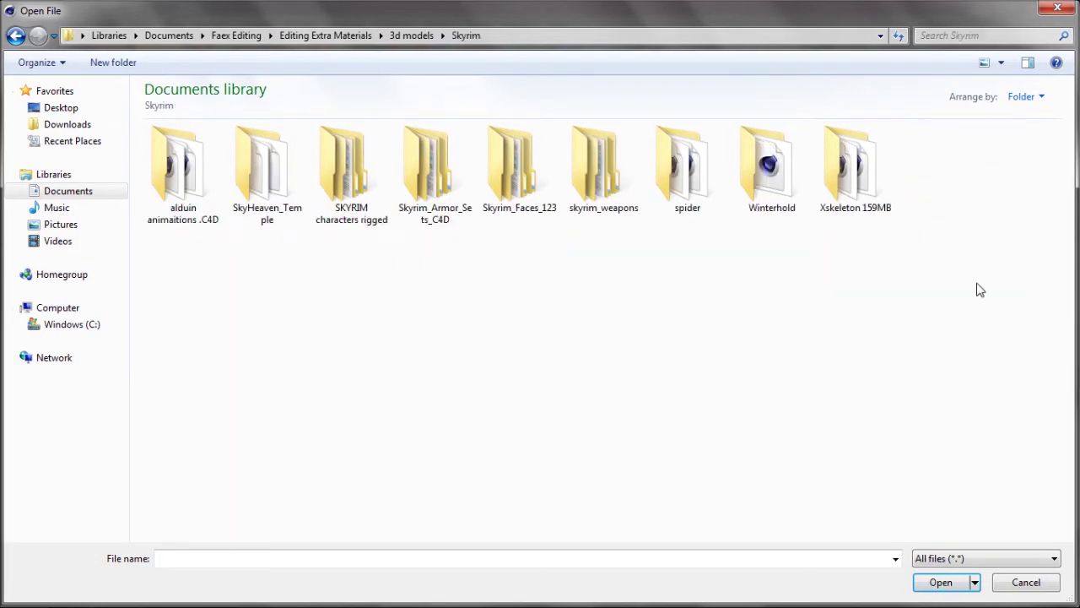
{"action": "double_click", "coordinate": [664, 183]}
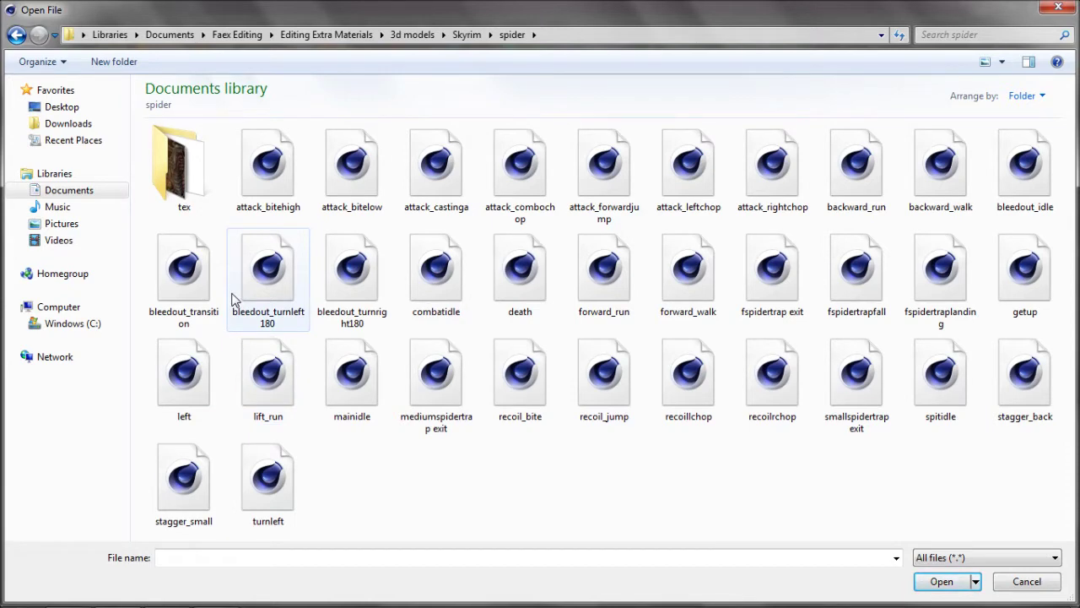
{"action": "double_click", "coordinate": [284, 186]}
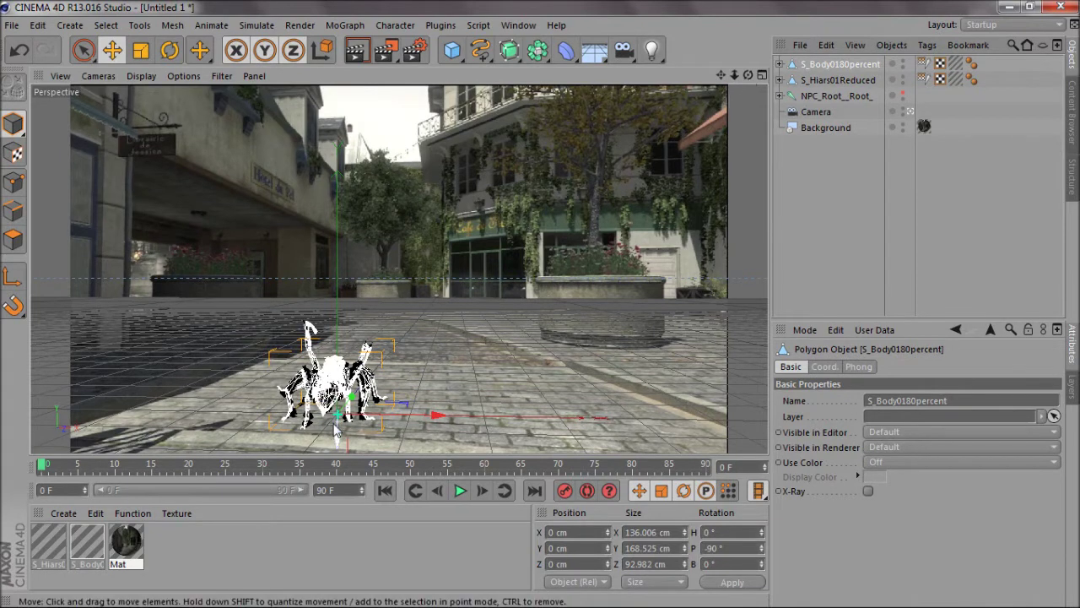
- Undo recent changes, then group the three spider parts into one Null
{"action": "key", "text": "ctrl+z"}
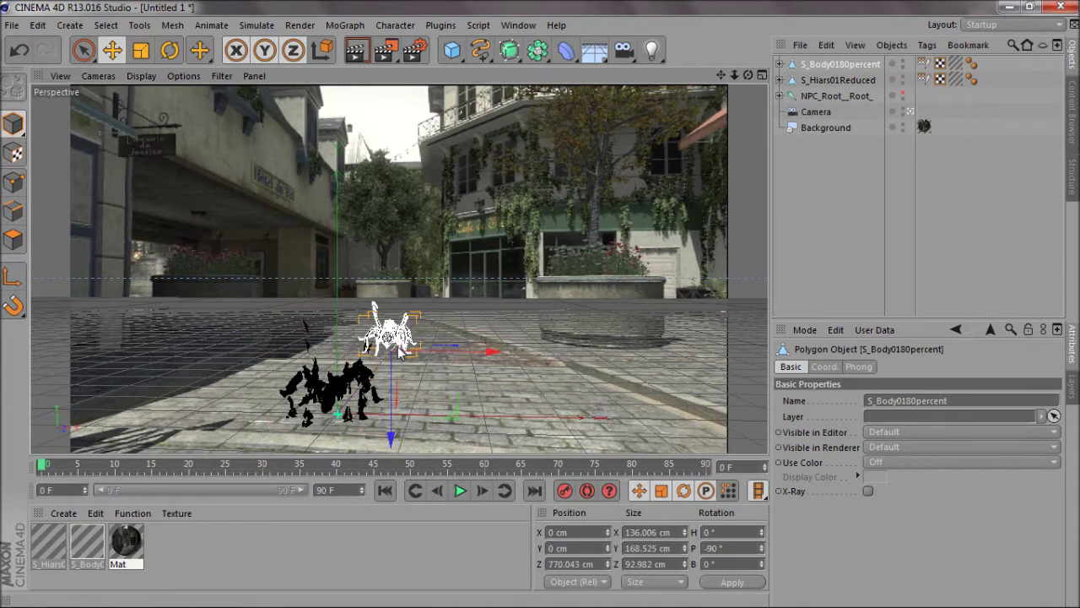
{"action": "key", "text": "ctrl+z"}
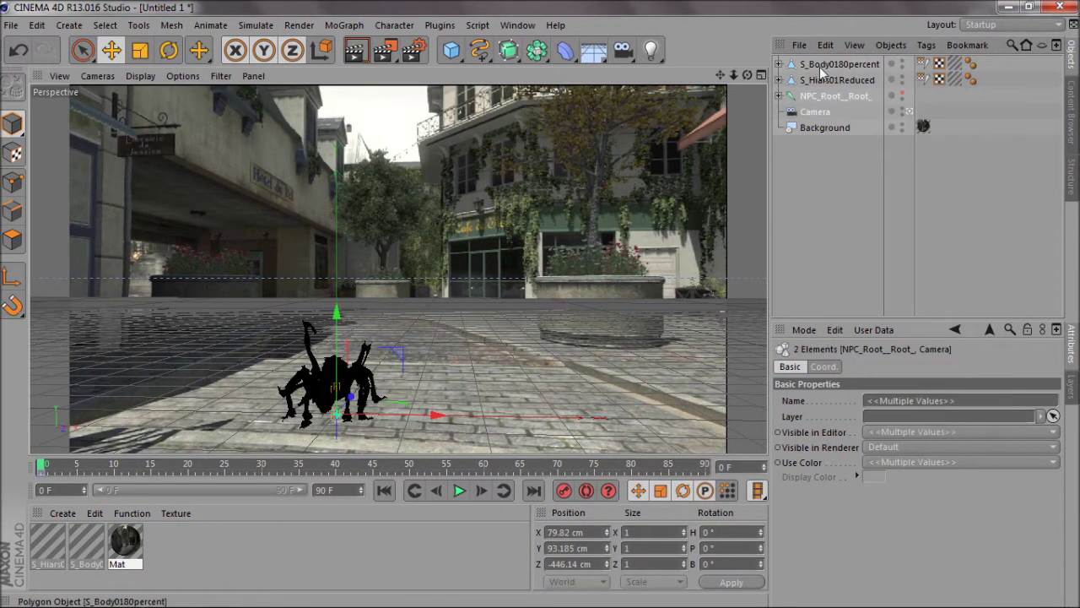
{"action": "double_click", "coordinate": [821, 66]}
{"action": "left_click", "coordinate": [823, 96]}
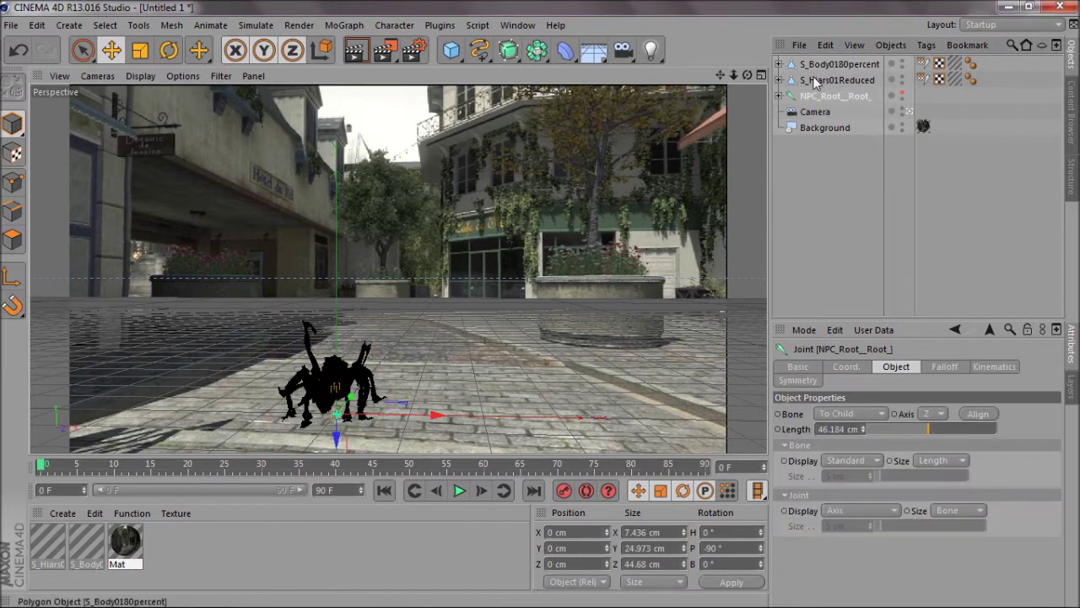
{"action": "left_click", "coordinate": [823, 67], "text": "shift"}
{"action": "right_click", "coordinate": [826, 74]}
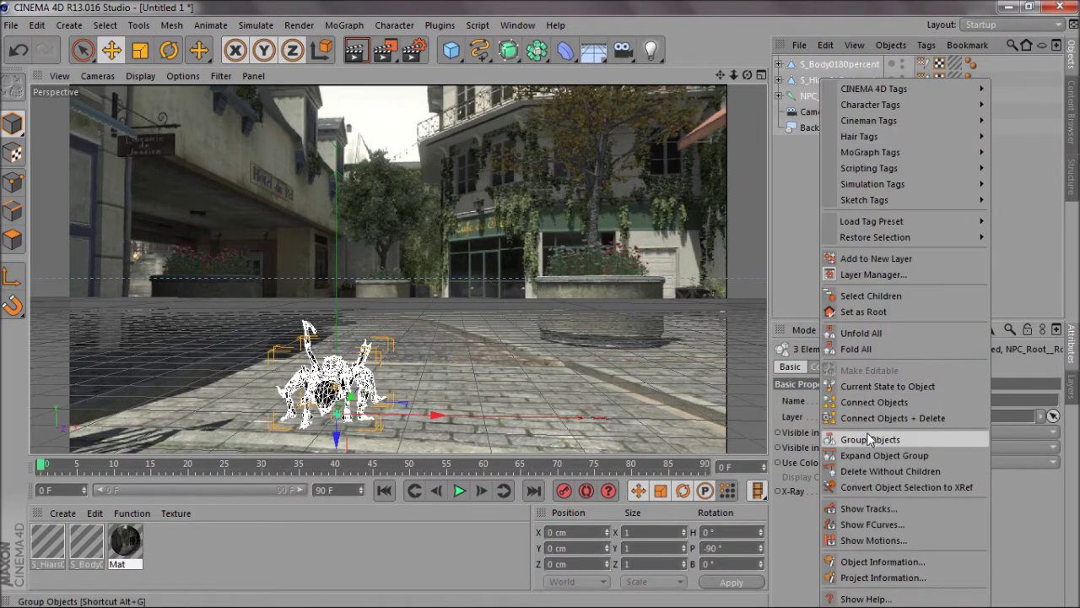
{"action": "left_click", "coordinate": [872, 437]}
- Scale the Null to 2 and move it back to Z 402.38 cm with 180° bank
{"action": "left_click", "coordinate": [824, 366]}
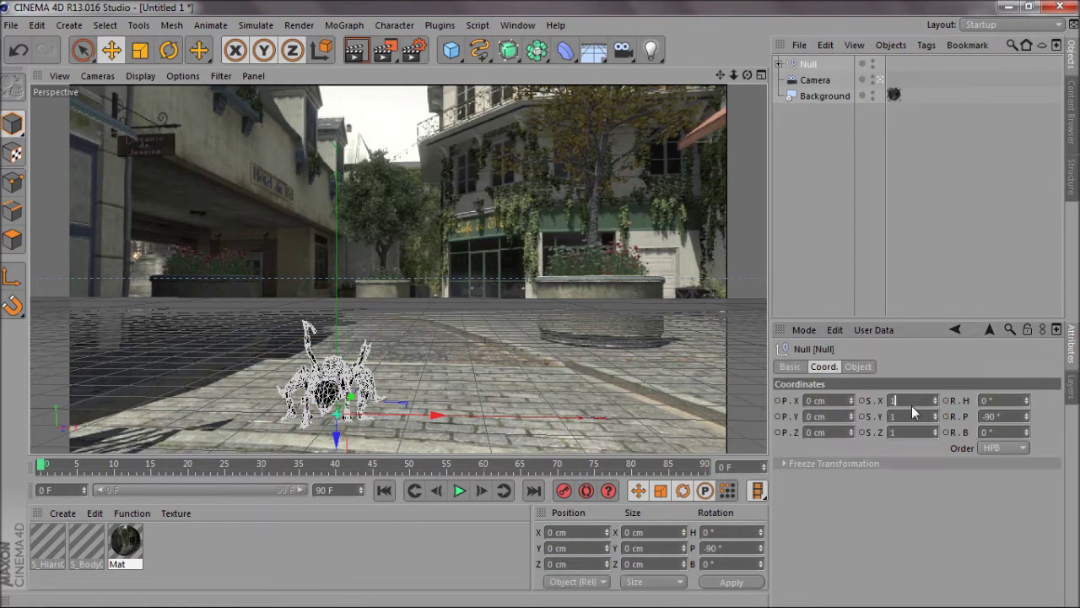
{"action": "type", "text": "2"}
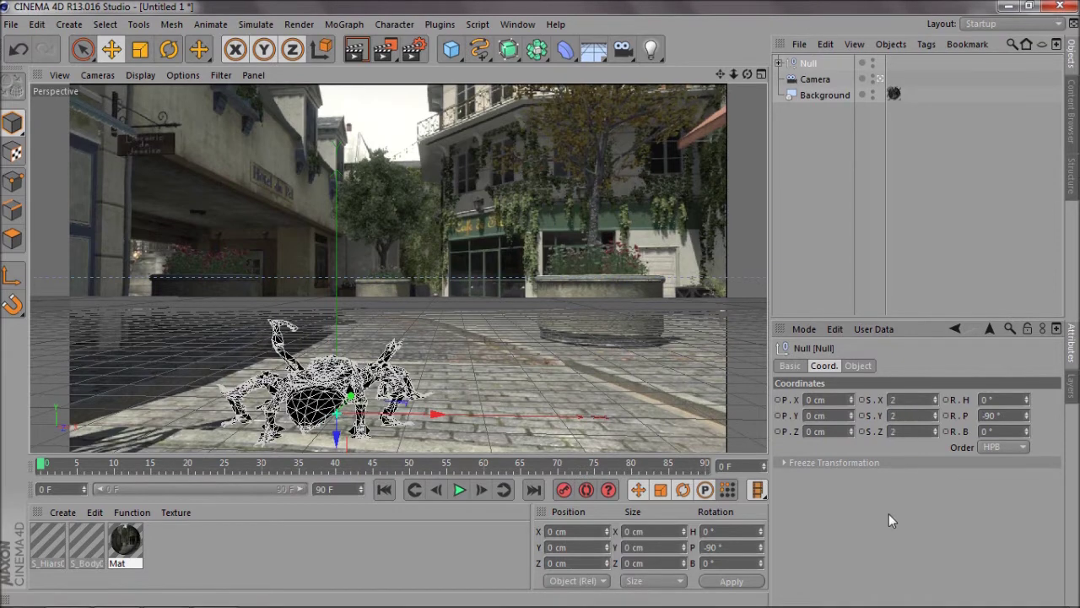
{"action": "key", "text": "Tab"}
{"action": "type", "text": "2"}
{"action": "key", "text": "Return"}
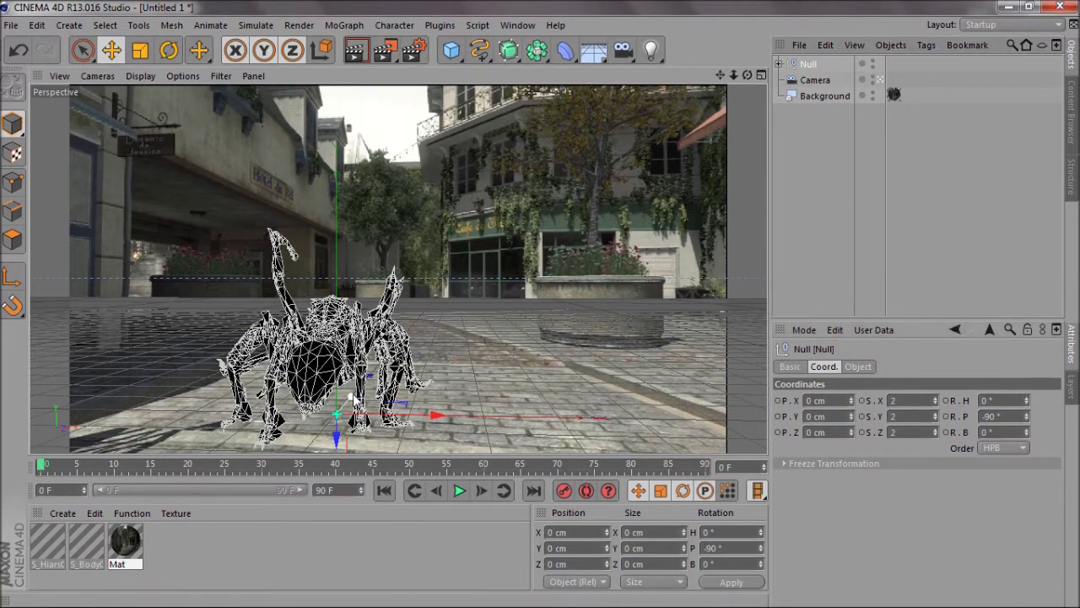
{"action": "left_click_drag", "start_coordinate": [339, 440], "coordinate": [473, 337]}
{"action": "key", "text": "r"}
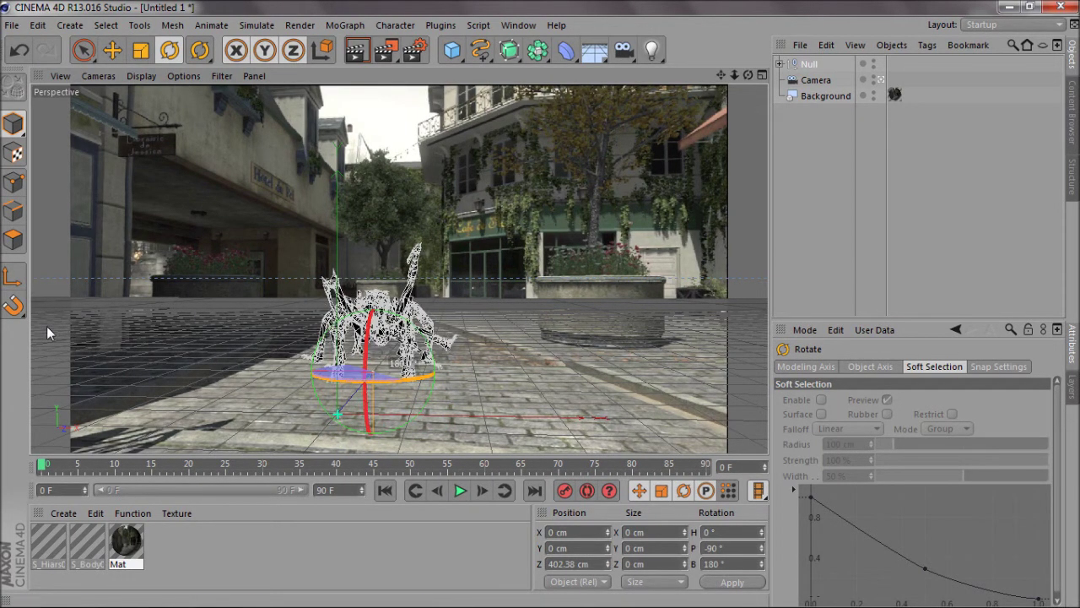
{"action": "key", "text": "e"}
{"action": "left_click", "coordinate": [806, 169]}
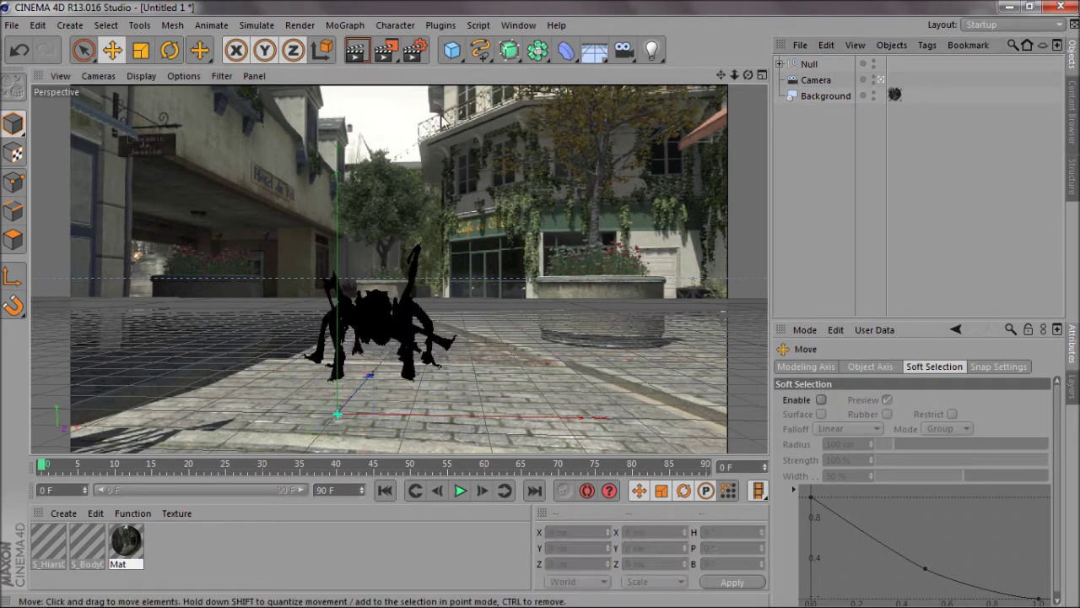
- Load spiderdesat from the spider's tex folder as the body material's Color texture
{"action": "double_click", "coordinate": [84, 547]}
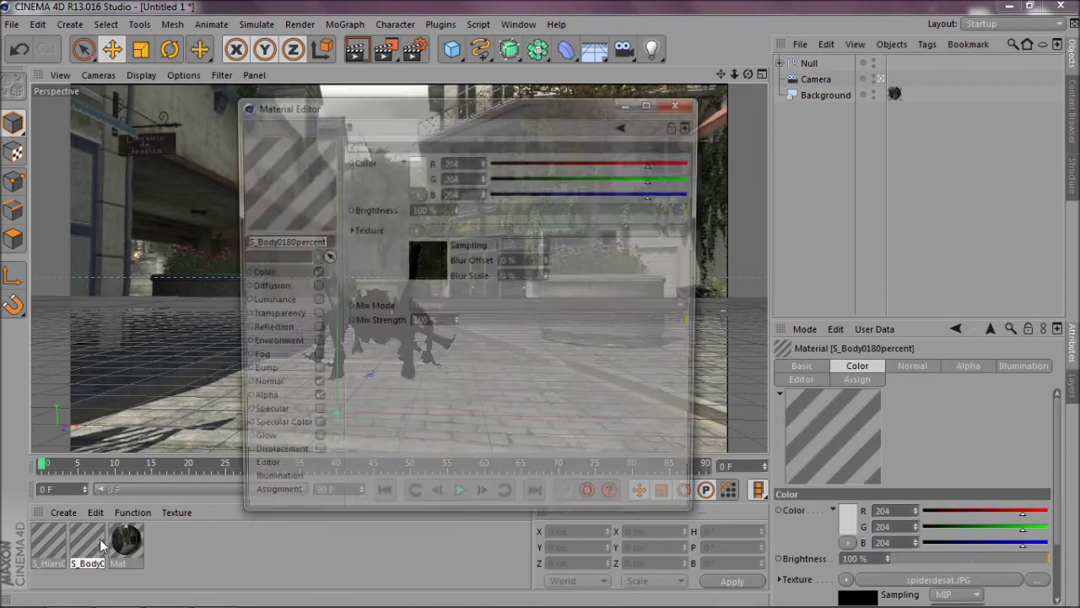
{"action": "left_click", "coordinate": [681, 232]}
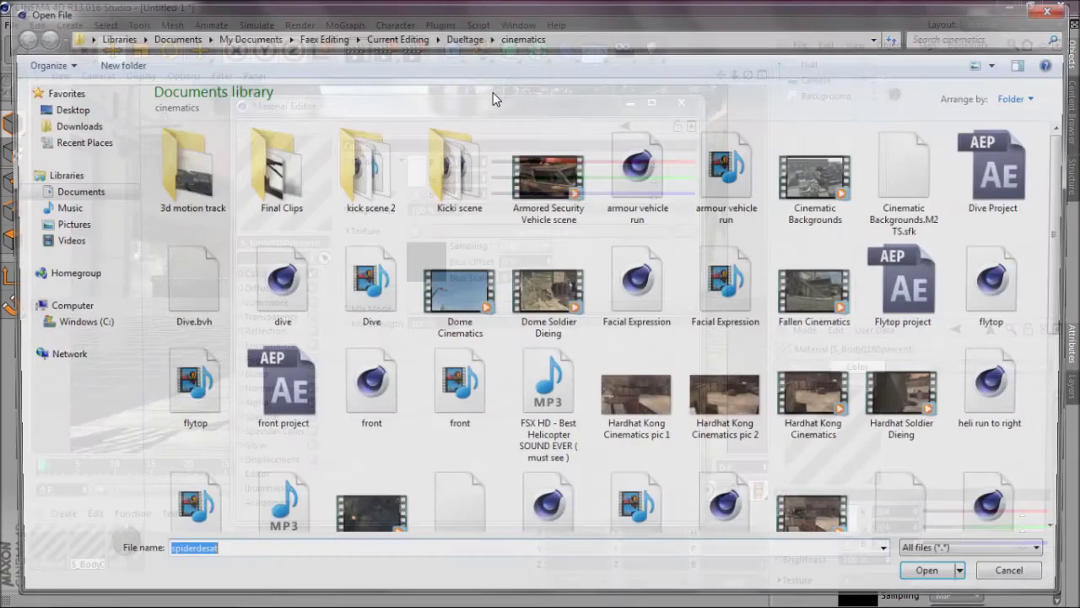
{"action": "left_click", "coordinate": [320, 36]}
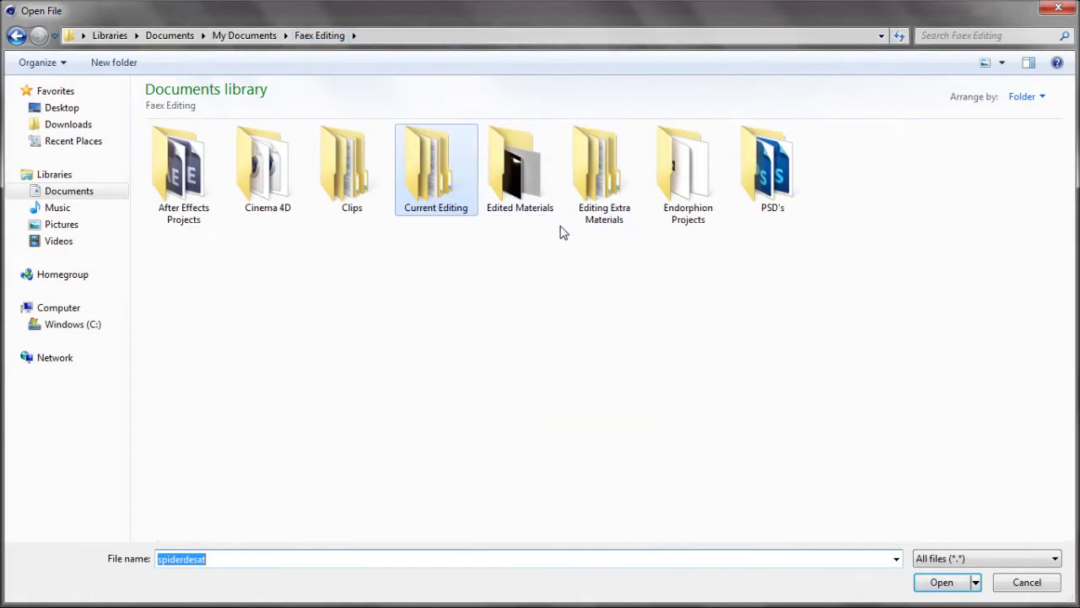
{"action": "double_click", "coordinate": [591, 173]}
{"action": "double_click", "coordinate": [247, 166]}
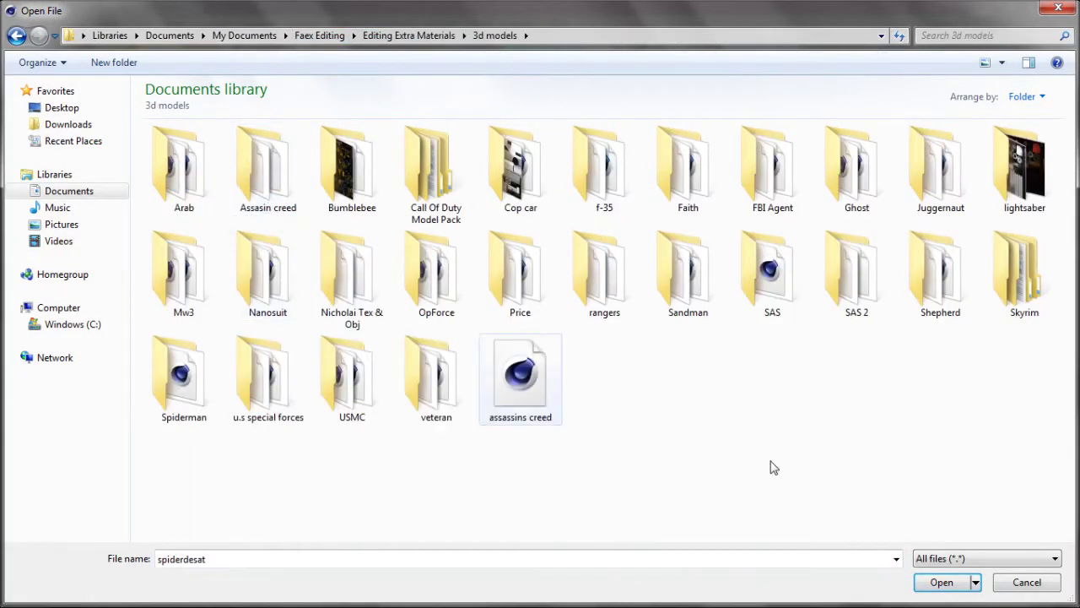
{"action": "double_click", "coordinate": [991, 302]}
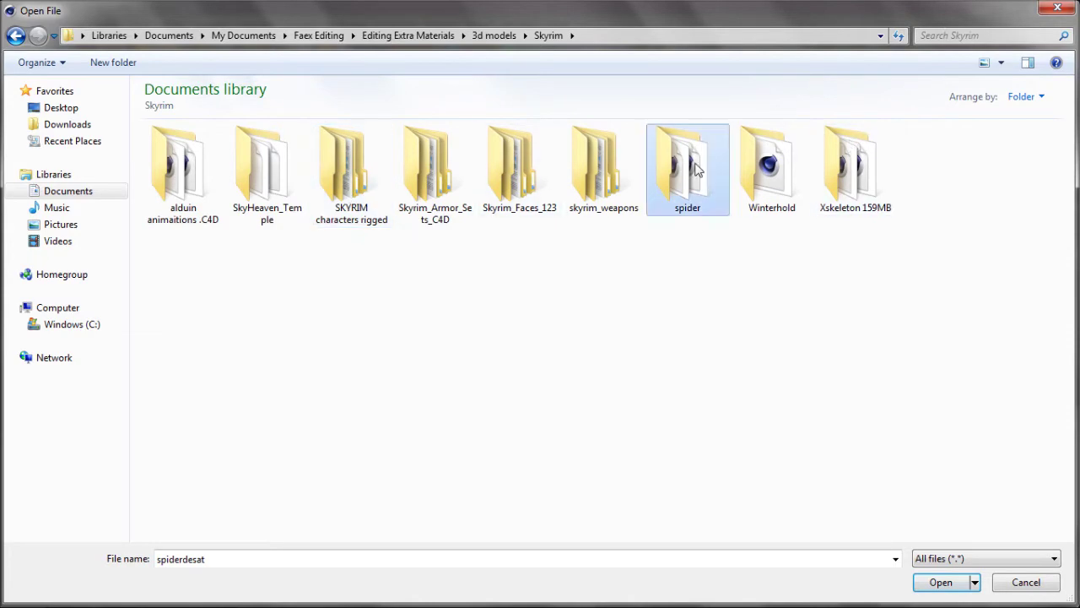
{"action": "double_click", "coordinate": [686, 169]}
{"action": "double_click", "coordinate": [176, 168]}
{"action": "left_click", "coordinate": [924, 582]}
{"action": "left_click", "coordinate": [639, 365]}
- Add spider_n as the body's normal map and frostspider_a as its alpha map
{"action": "left_click", "coordinate": [258, 386]}
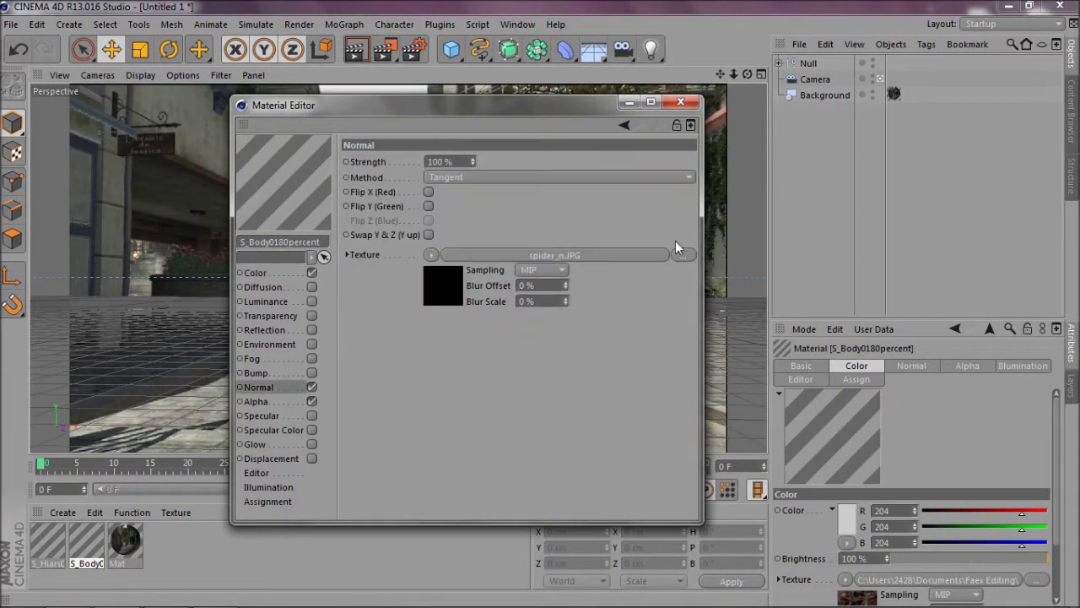
{"action": "left_click", "coordinate": [683, 254]}
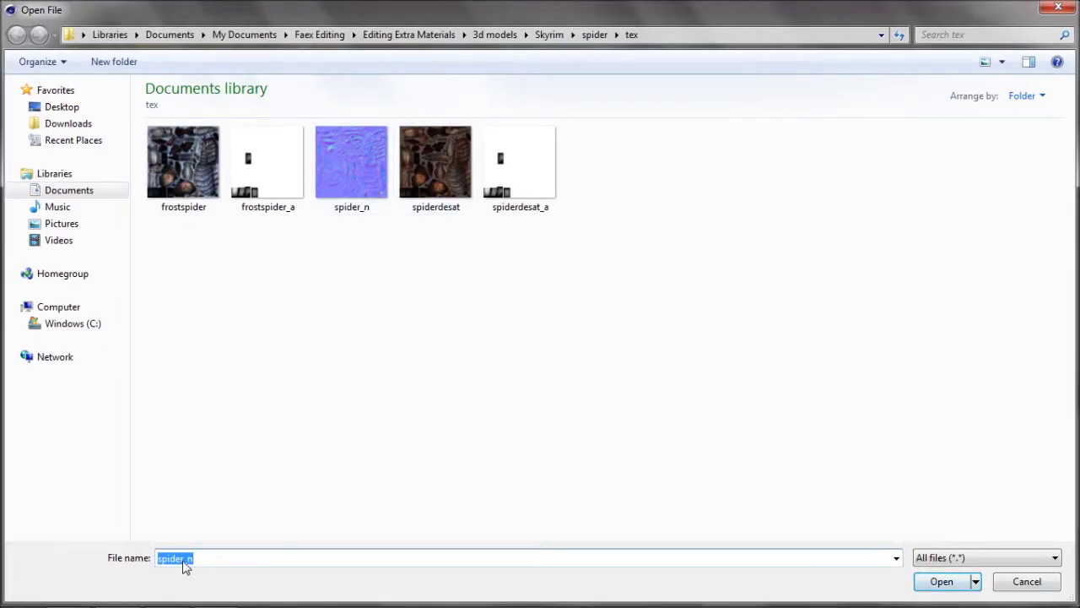
{"action": "left_click", "coordinate": [942, 581]}
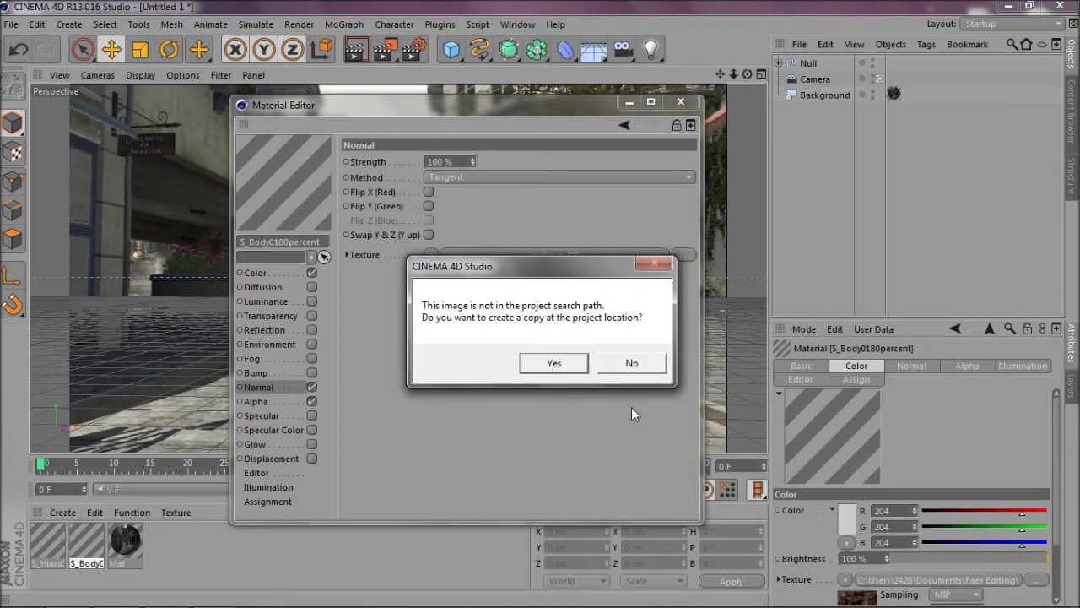
{"action": "left_click", "coordinate": [629, 363]}
{"action": "left_click", "coordinate": [303, 401]}
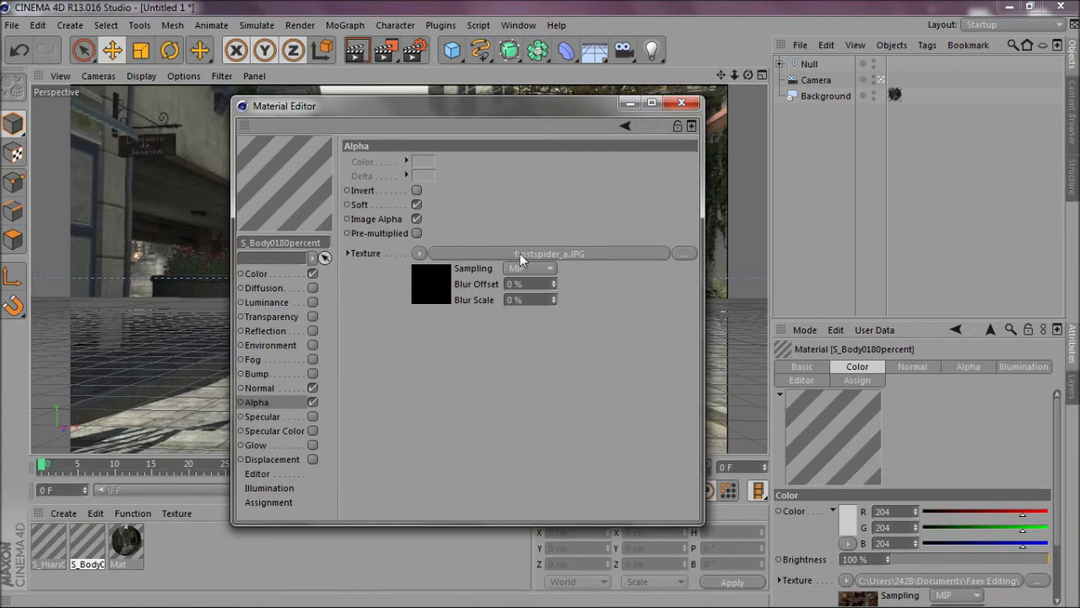
{"action": "left_click", "coordinate": [684, 254]}
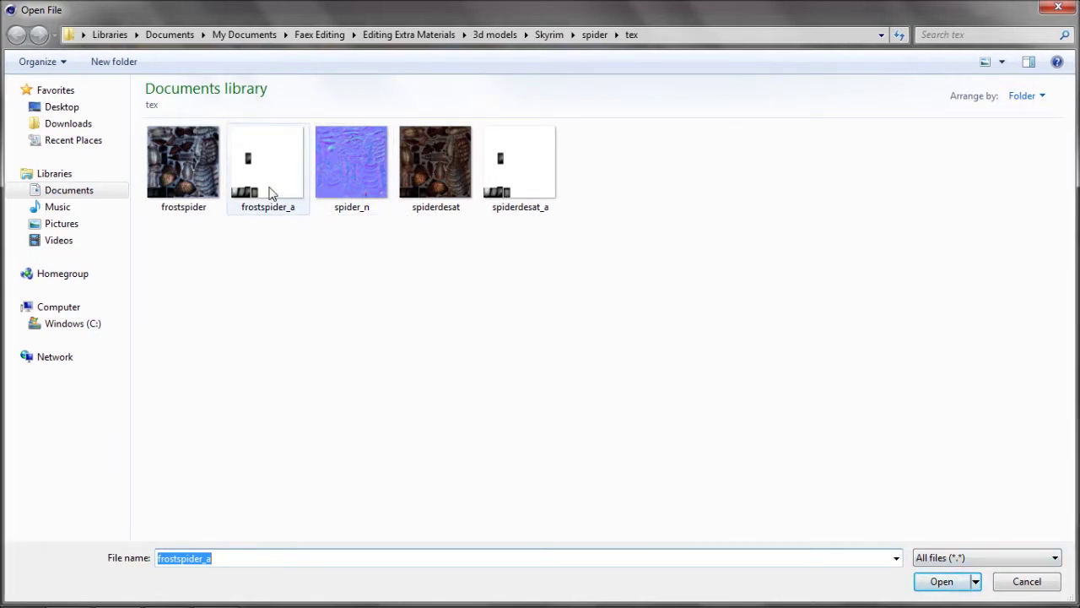
{"action": "left_click", "coordinate": [941, 581]}
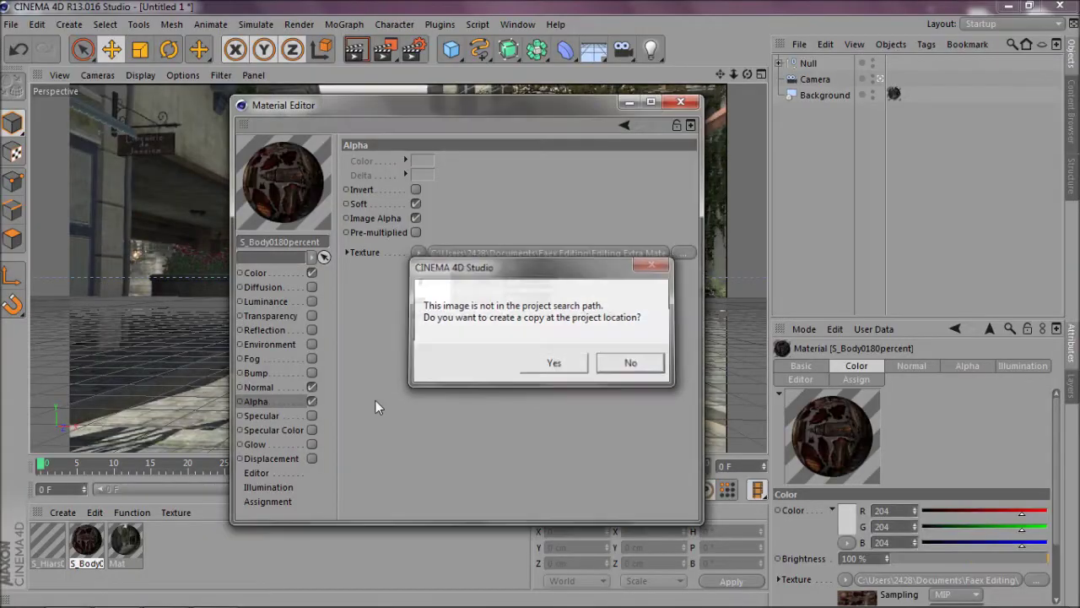
{"action": "left_click", "coordinate": [633, 363]}
- Load textures into the hair material, including spider_n normal and spiderdesat colour
{"action": "left_click", "coordinate": [63, 557]}
{"action": "left_click", "coordinate": [685, 253]}
{"action": "left_click", "coordinate": [941, 581]}
{"action": "left_click", "coordinate": [633, 363]}
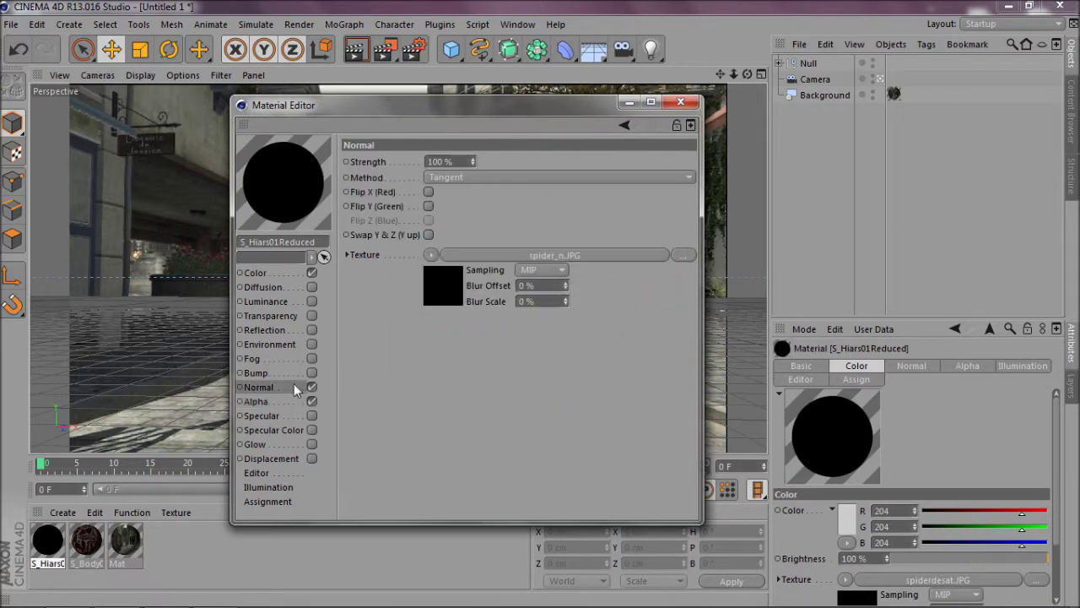
{"action": "left_click", "coordinate": [688, 256]}
{"action": "left_click", "coordinate": [940, 580]}
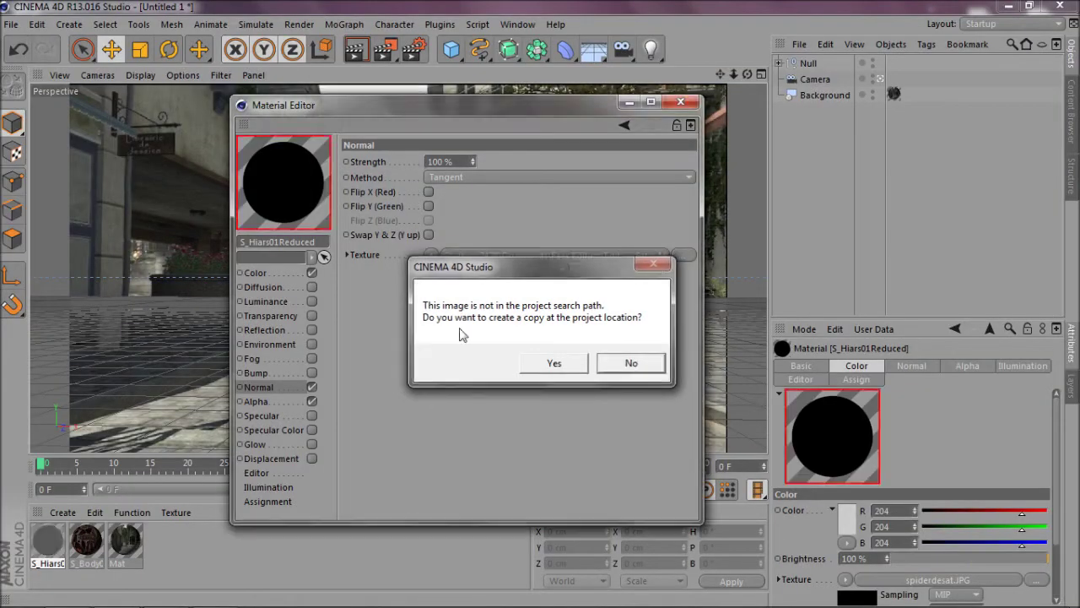
{"action": "key", "text": "Escape"}
{"action": "left_click", "coordinate": [277, 274]}
{"action": "left_click", "coordinate": [673, 232]}
{"action": "left_click", "coordinate": [931, 579]}
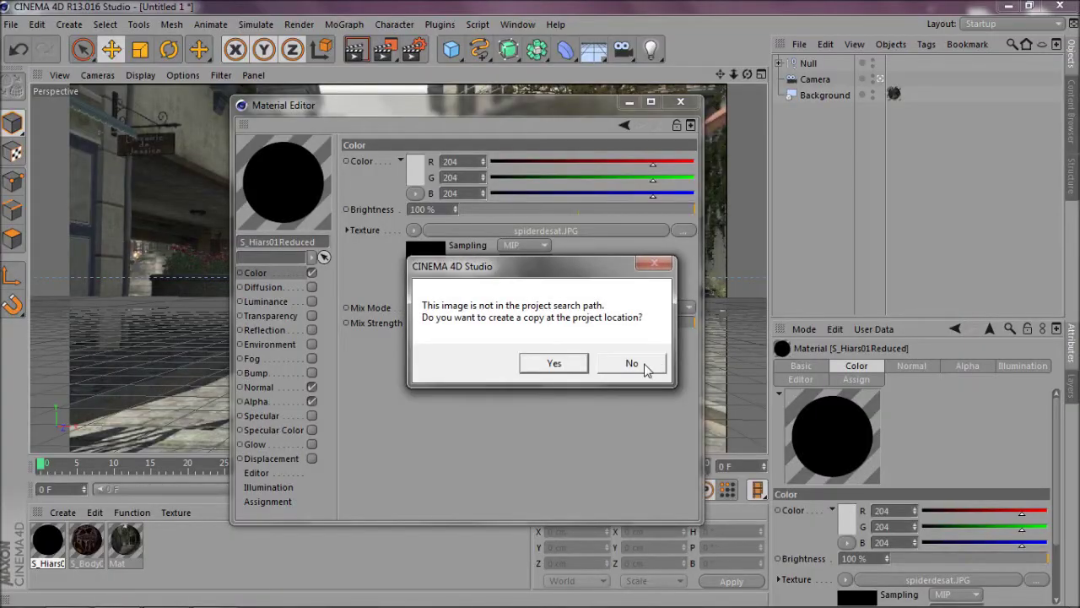
{"action": "left_click", "coordinate": [632, 363]}
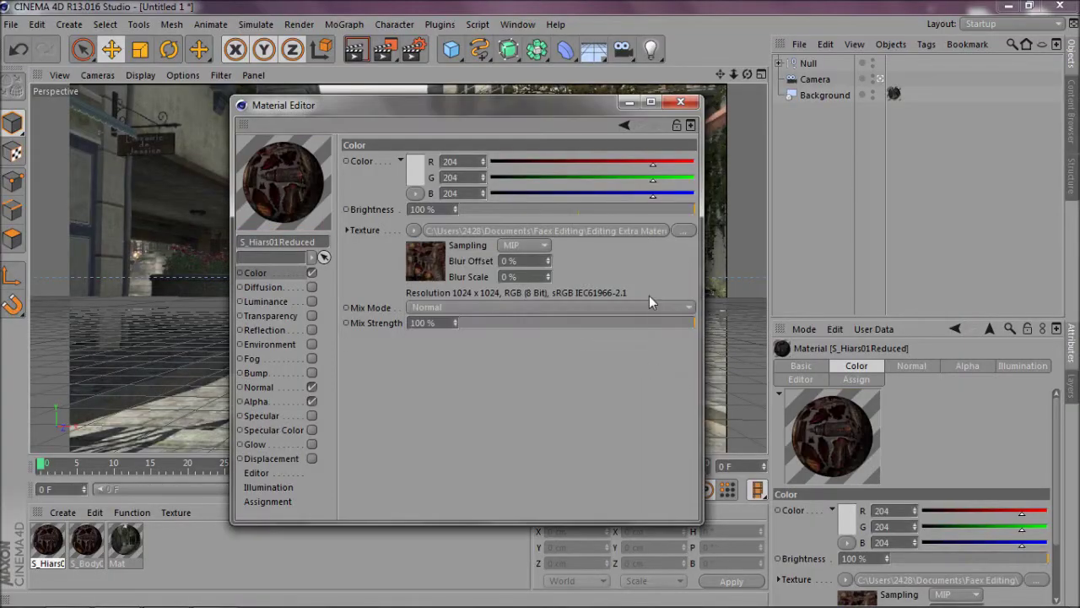
{"action": "left_click", "coordinate": [680, 102]}
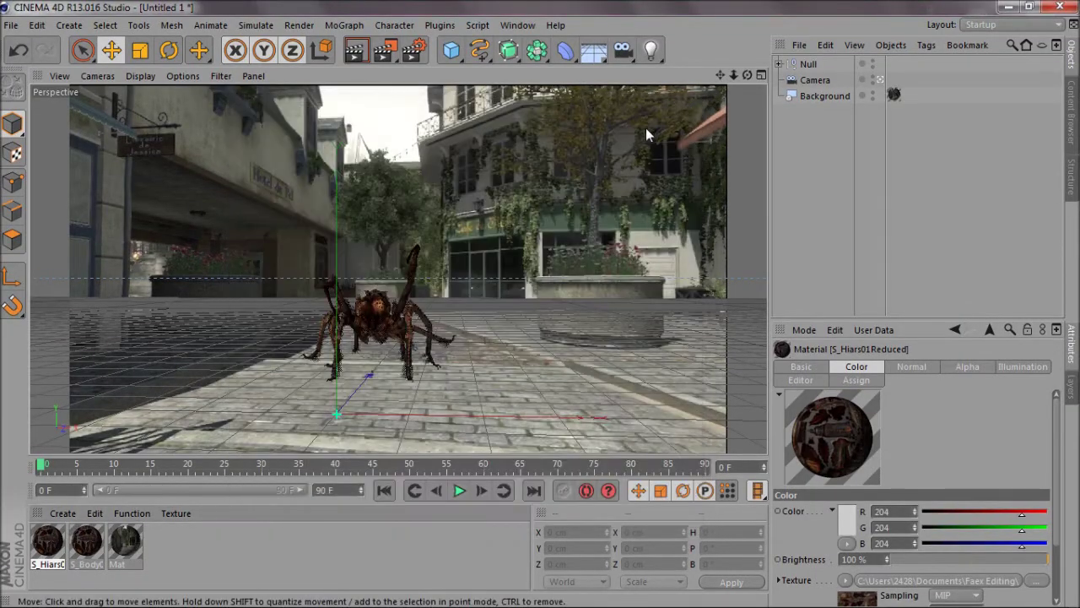
- Render a preview, add a Floor object, and render again showing the black floor
{"action": "left_click", "coordinate": [357, 53]}
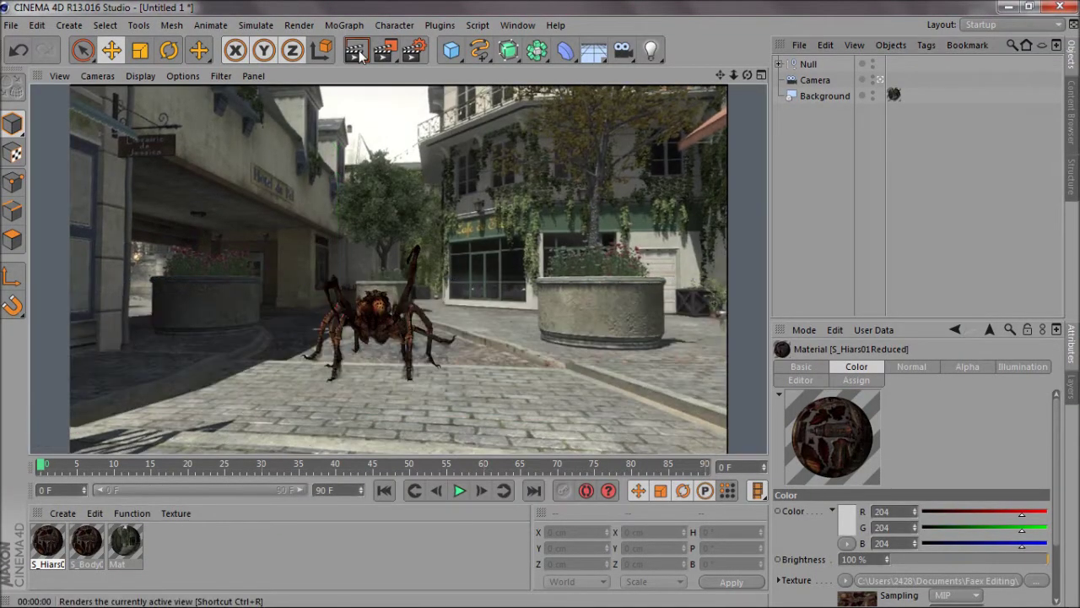
{"action": "left_click", "coordinate": [798, 167]}
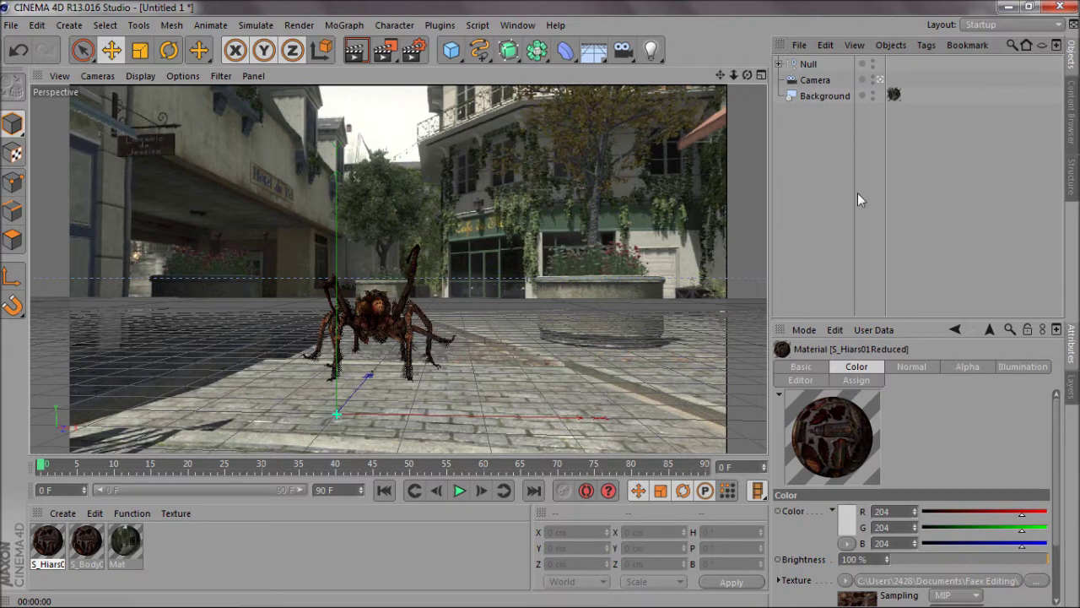
{"action": "left_click_drag", "start_coordinate": [593, 50], "coordinate": [644, 75]}
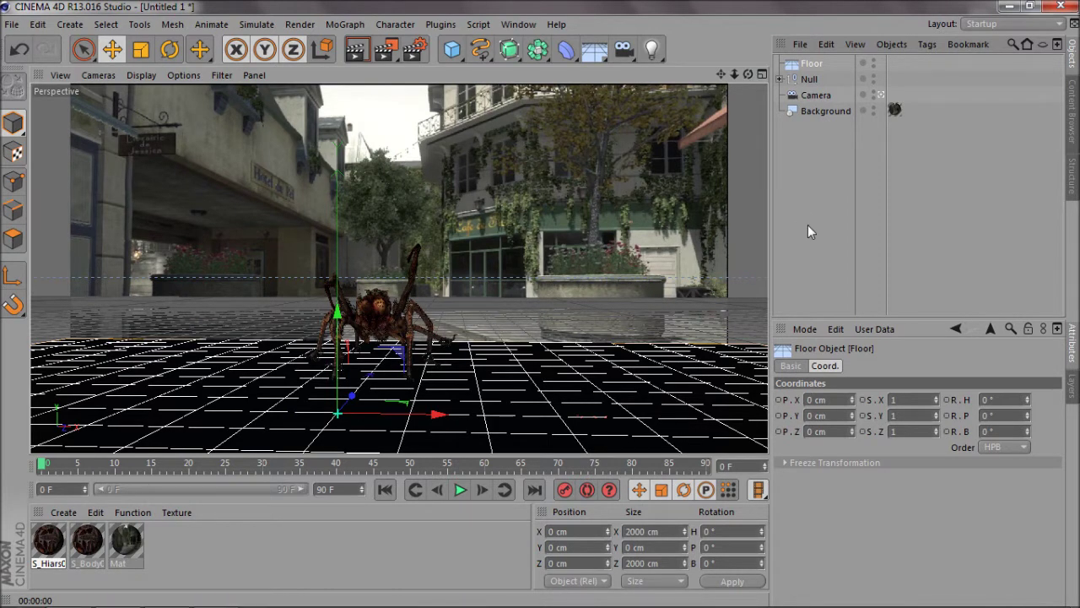
{"action": "left_click", "coordinate": [357, 51]}
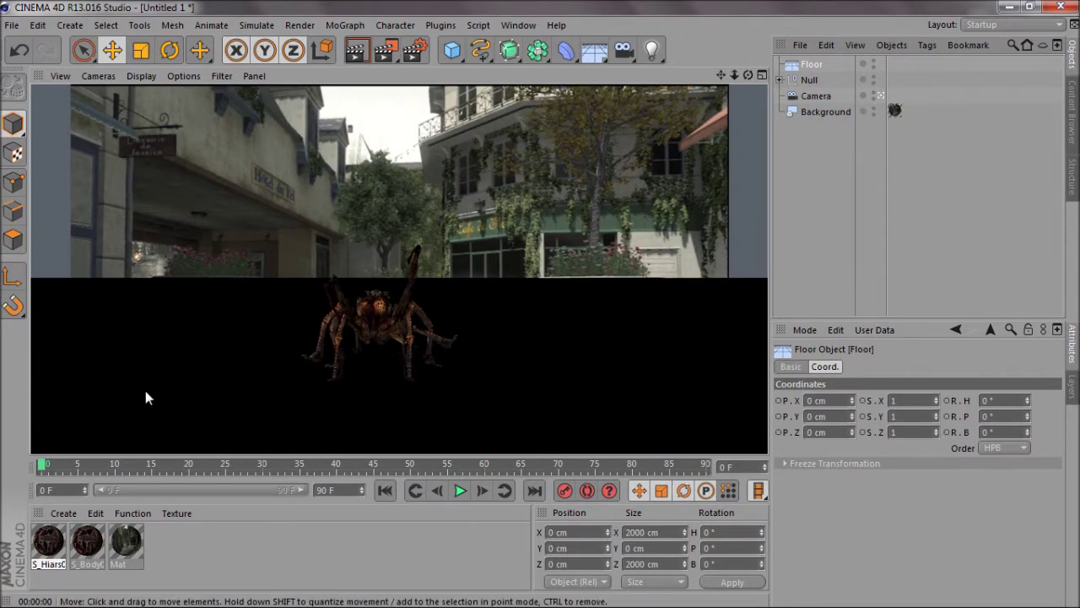
- Put the Mat material on the Floor with Frontal projection and render to check
{"action": "left_click", "coordinate": [151, 551]}
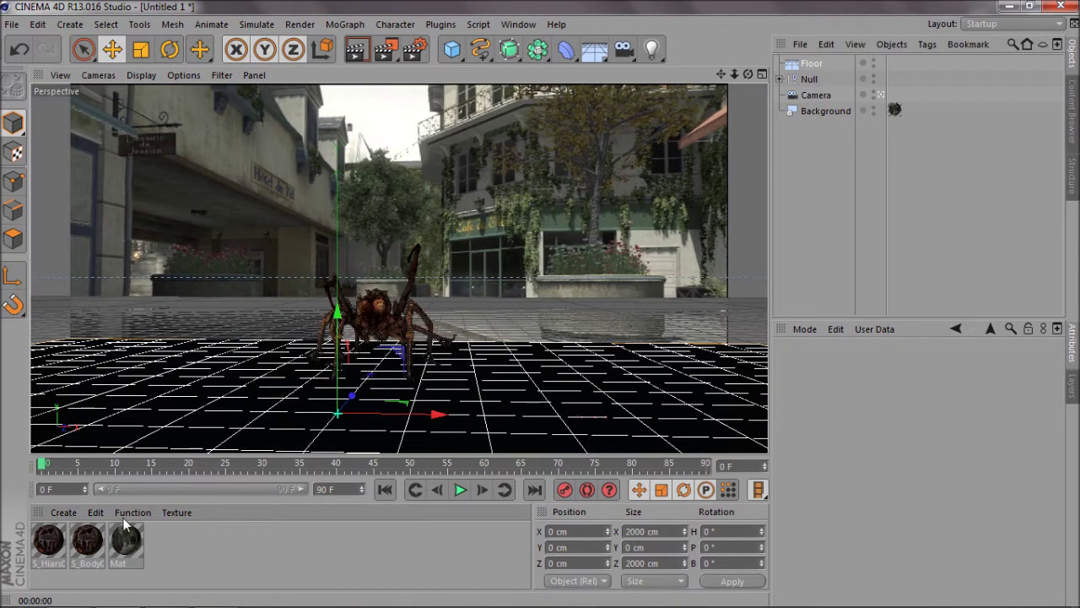
{"action": "left_click_drag", "start_coordinate": [128, 557], "coordinate": [894, 65]}
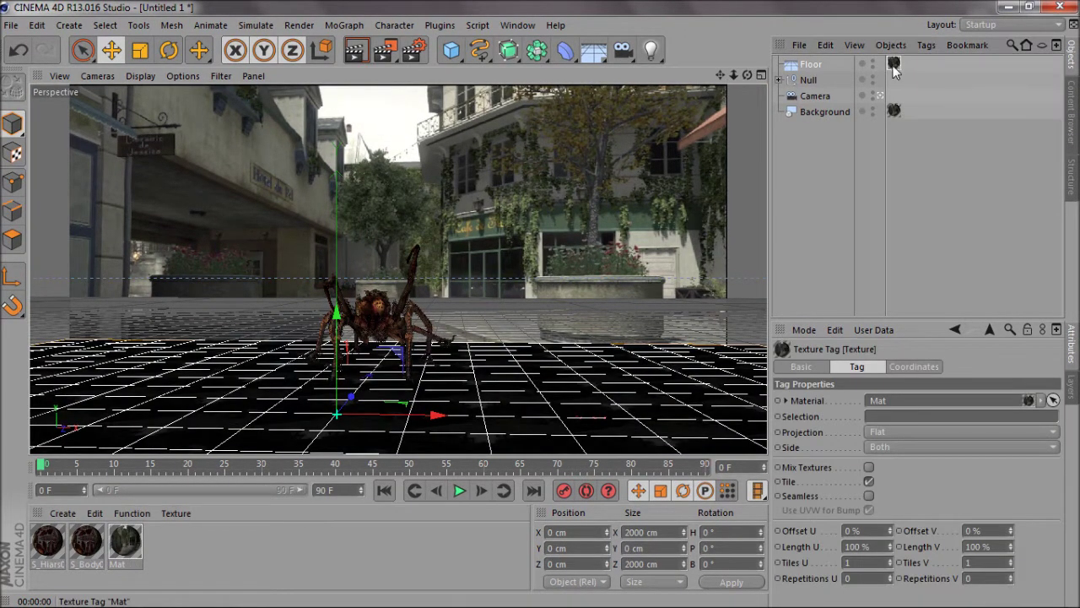
{"action": "left_click", "coordinate": [886, 431]}
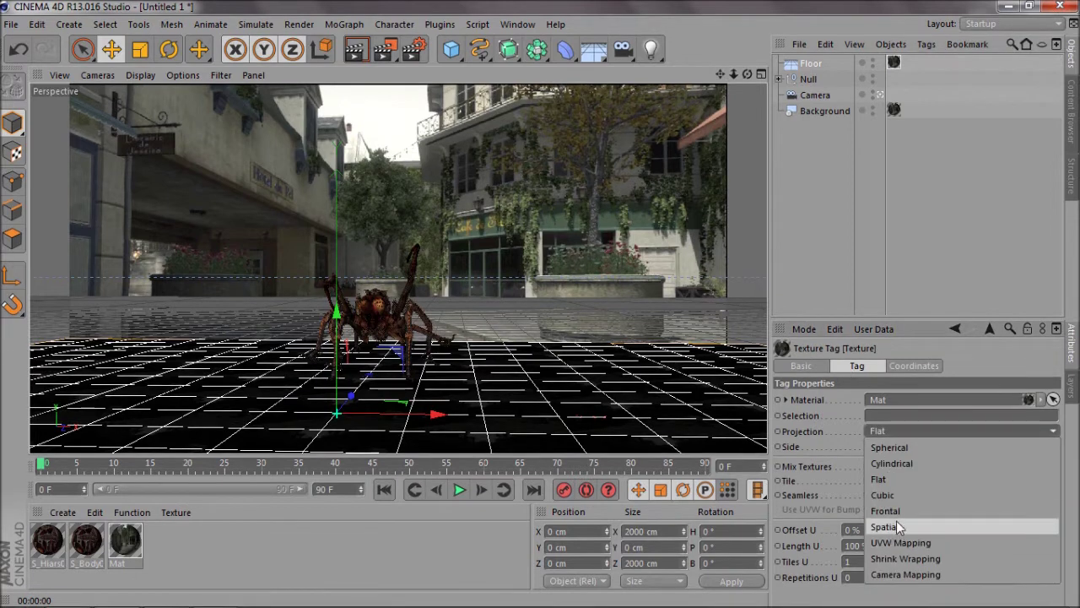
{"action": "left_click", "coordinate": [886, 511]}
{"action": "left_click", "coordinate": [797, 196]}
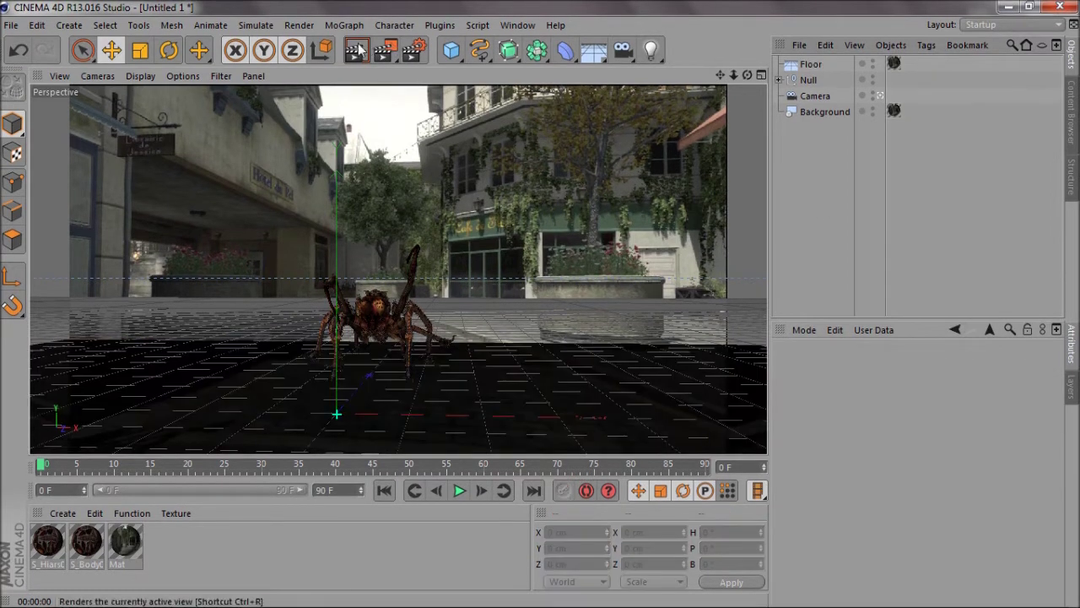
{"action": "left_click", "coordinate": [358, 51]}
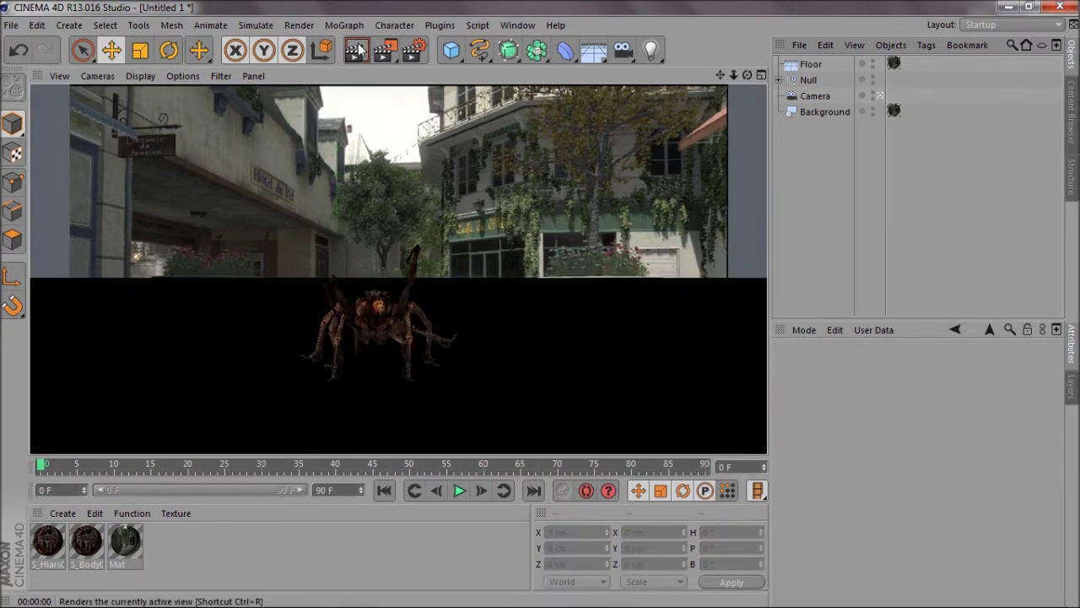
{"action": "left_click", "coordinate": [821, 147]}
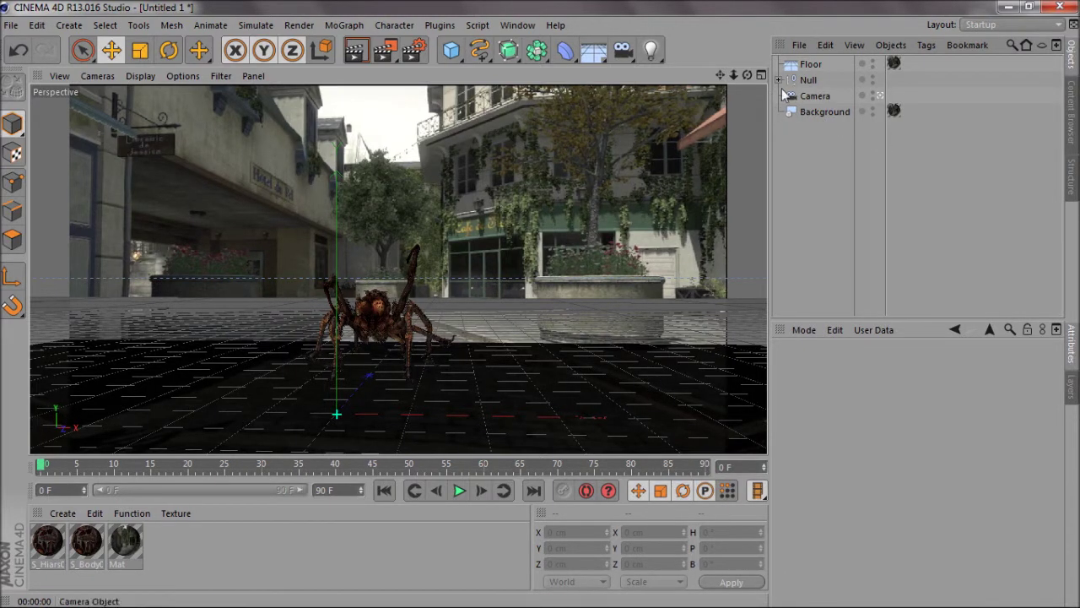
- Give the Floor a Compositing tag with Compositing Background enabled, and render to check
{"action": "left_click", "coordinate": [808, 79]}
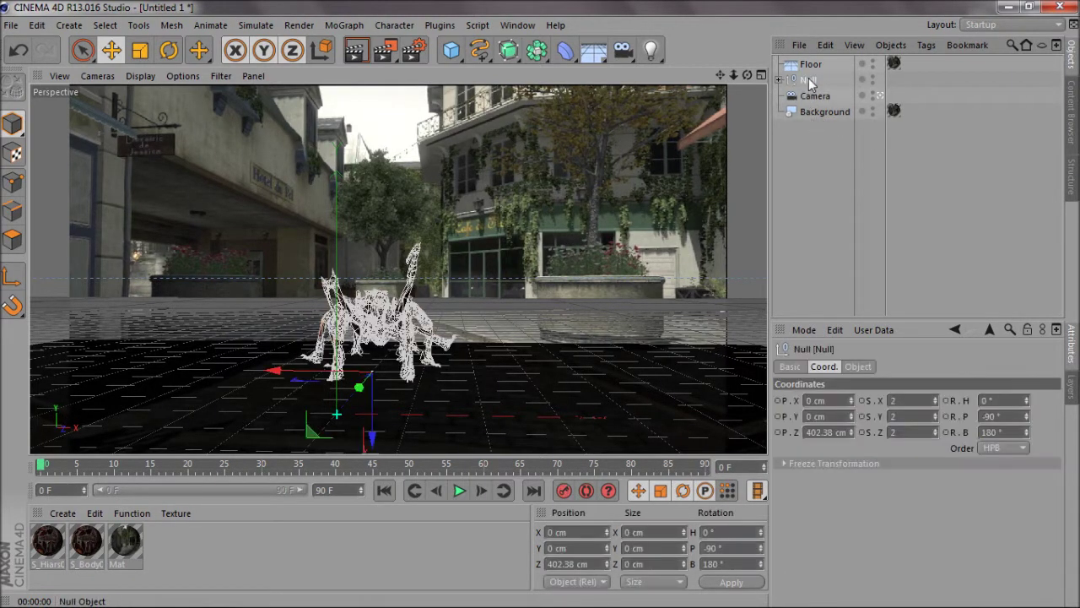
{"action": "right_click", "coordinate": [808, 67]}
{"action": "mouse_move", "coordinate": [858, 79]}
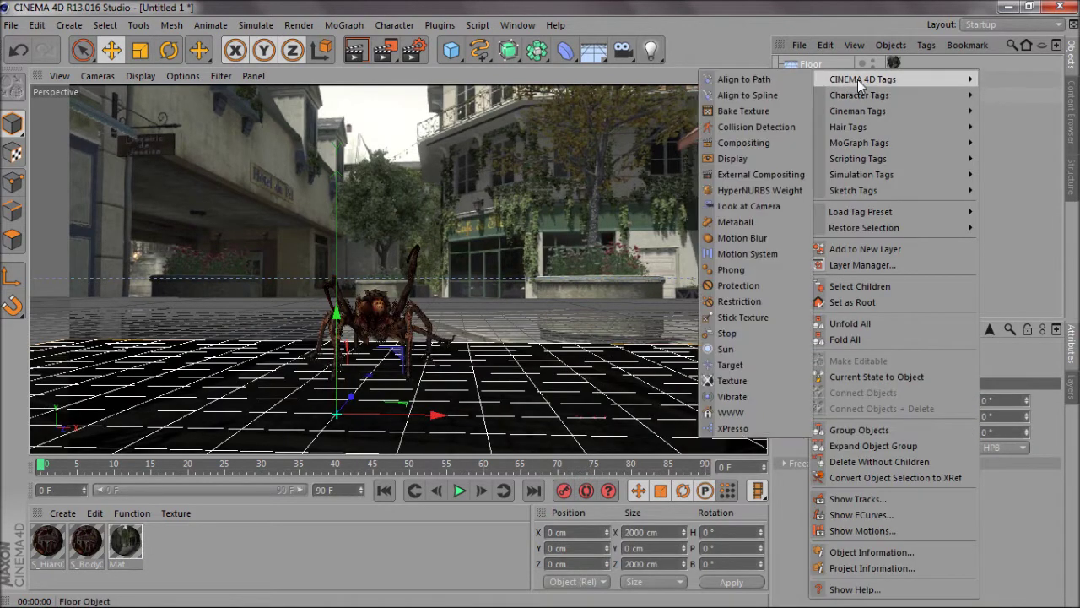
{"action": "left_click", "coordinate": [743, 144]}
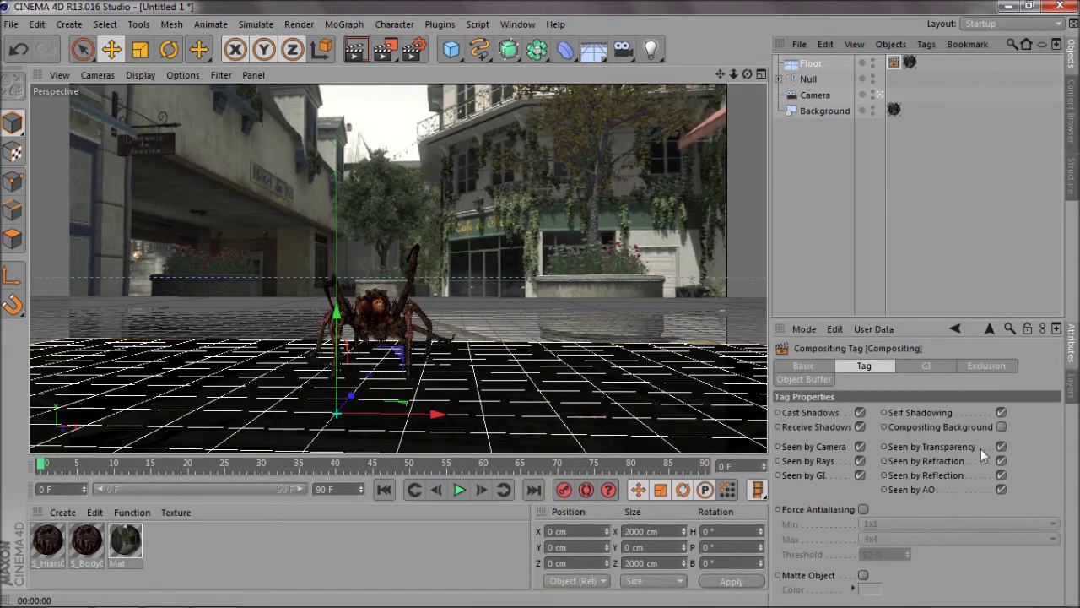
{"action": "left_click", "coordinate": [1001, 426]}
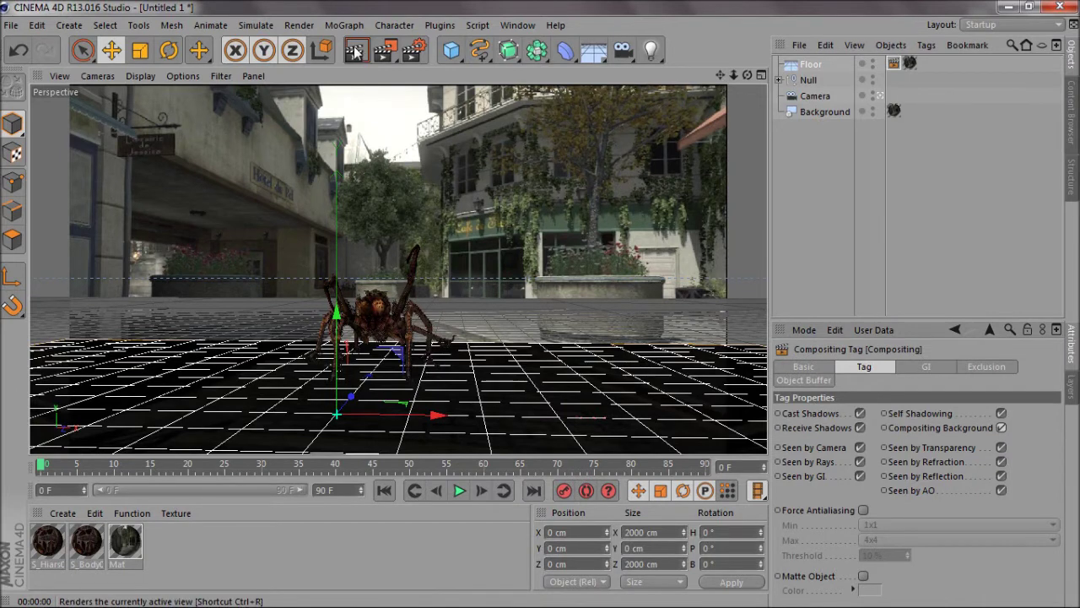
{"action": "left_click", "coordinate": [356, 52]}
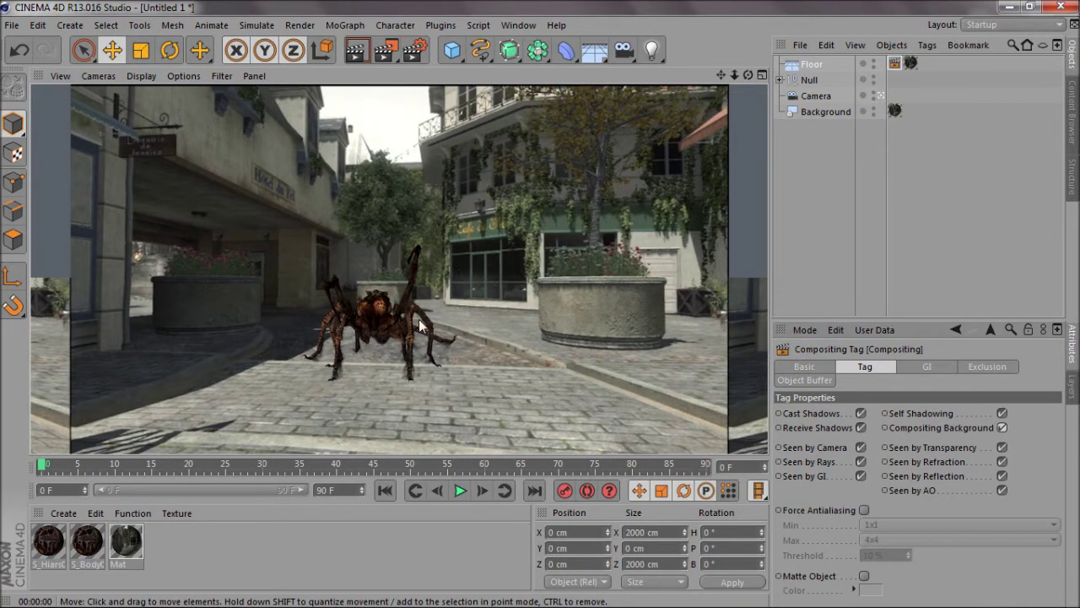
{"action": "left_click", "coordinate": [817, 170]}
- Add a Light, raise it to Y 277.475 cm, and render
{"action": "left_click_drag", "start_coordinate": [642, 60], "coordinate": [680, 66]}
{"action": "left_click_drag", "start_coordinate": [337, 384], "coordinate": [309, 184]}
{"action": "left_click", "coordinate": [355, 51]}
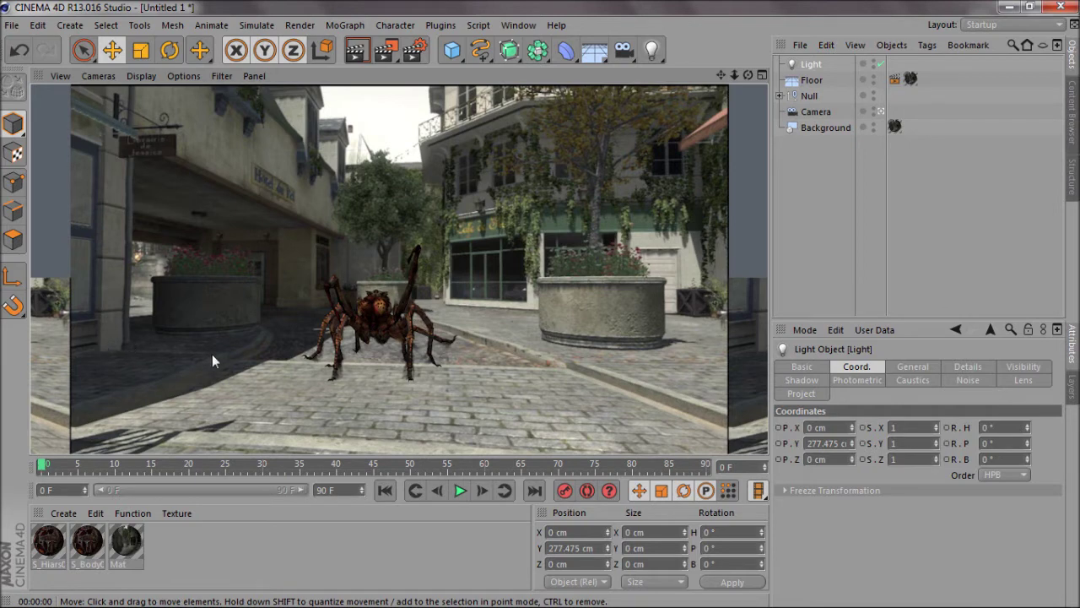
- Reposition the light back and left in the four-view layout and give it Shadow Maps (Soft)
{"action": "left_click_drag", "start_coordinate": [415, 216], "coordinate": [368, 218]}
{"action": "middle_click", "coordinate": [559, 173]}
{"action": "middle_click_drag", "start_coordinate": [560, 172], "coordinate": [570, 203], "text": "alt"}
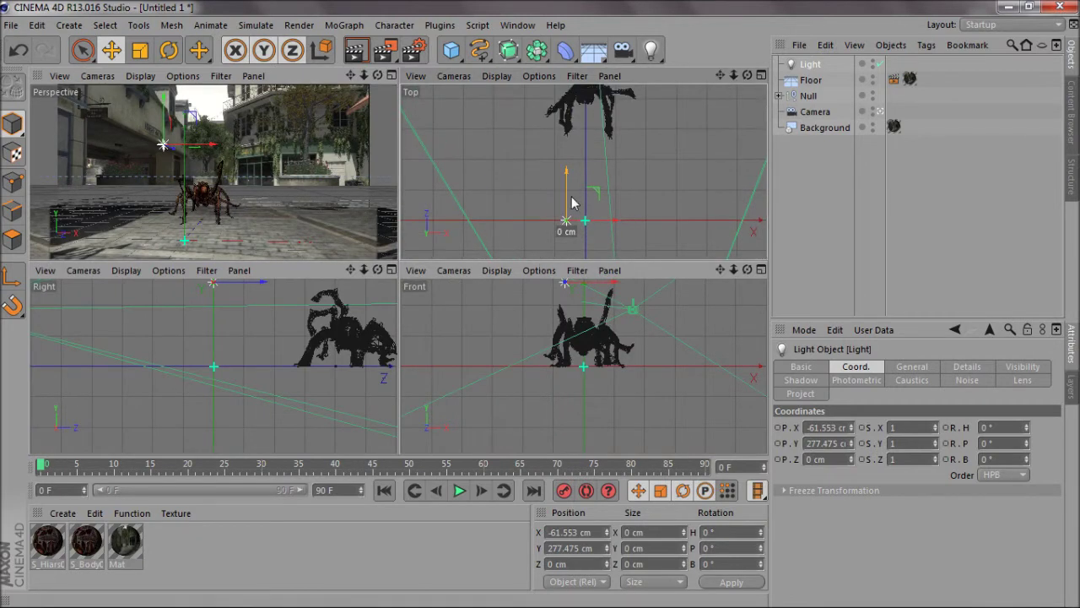
{"action": "left_click_drag", "start_coordinate": [571, 202], "coordinate": [569, 138]}
{"action": "middle_click_drag", "start_coordinate": [601, 109], "coordinate": [610, 168], "text": "alt"}
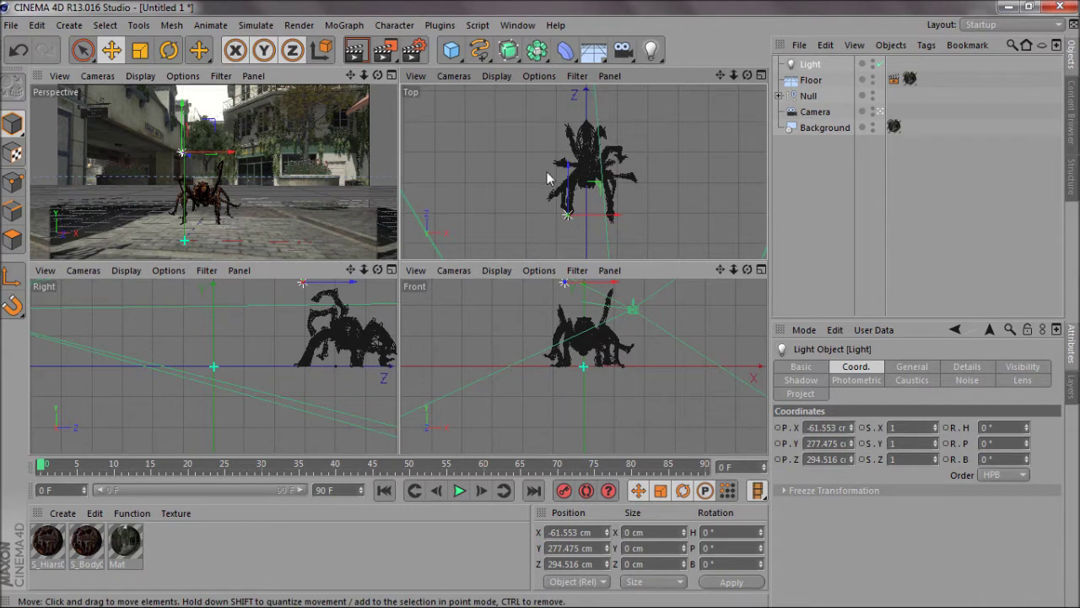
{"action": "left_click_drag", "start_coordinate": [597, 190], "coordinate": [571, 140]}
{"action": "left_click", "coordinate": [914, 367]}
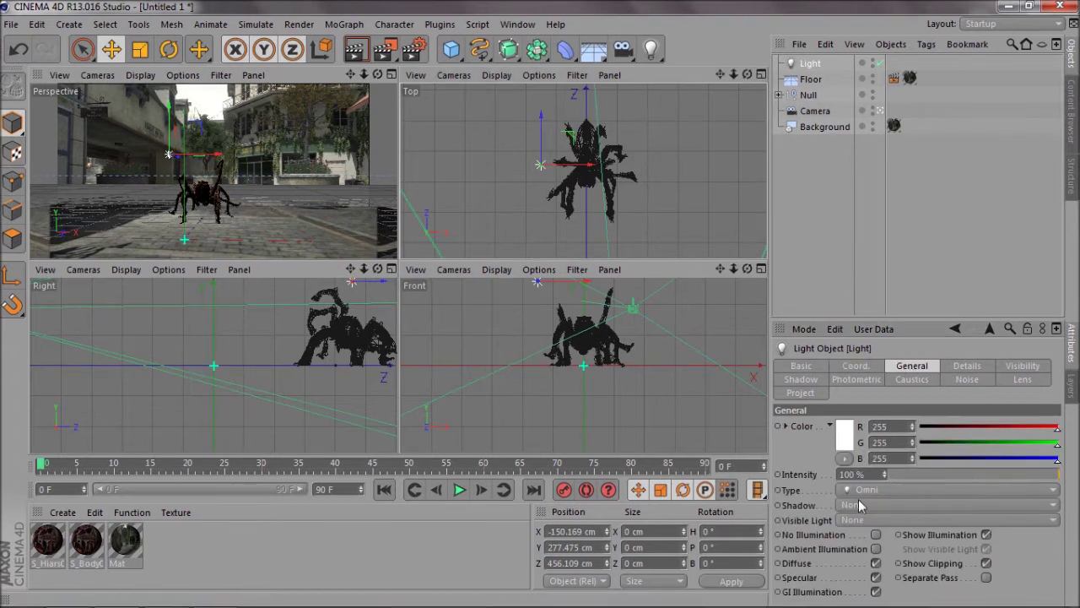
{"action": "left_click", "coordinate": [879, 514]}
{"action": "left_click", "coordinate": [886, 533]}
{"action": "left_click", "coordinate": [391, 74]}
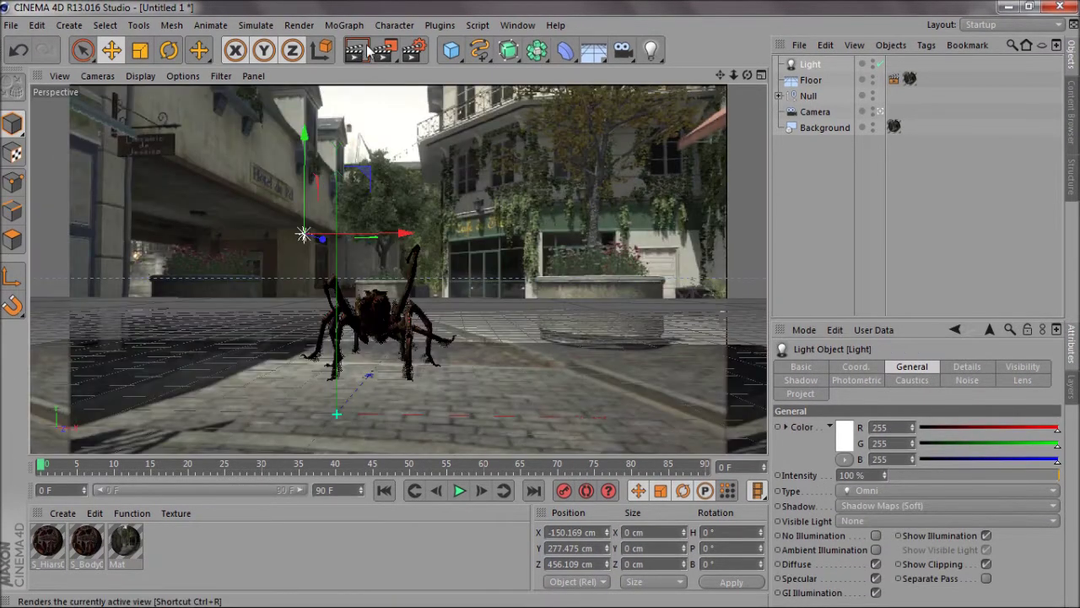
{"action": "left_click", "coordinate": [368, 51]}
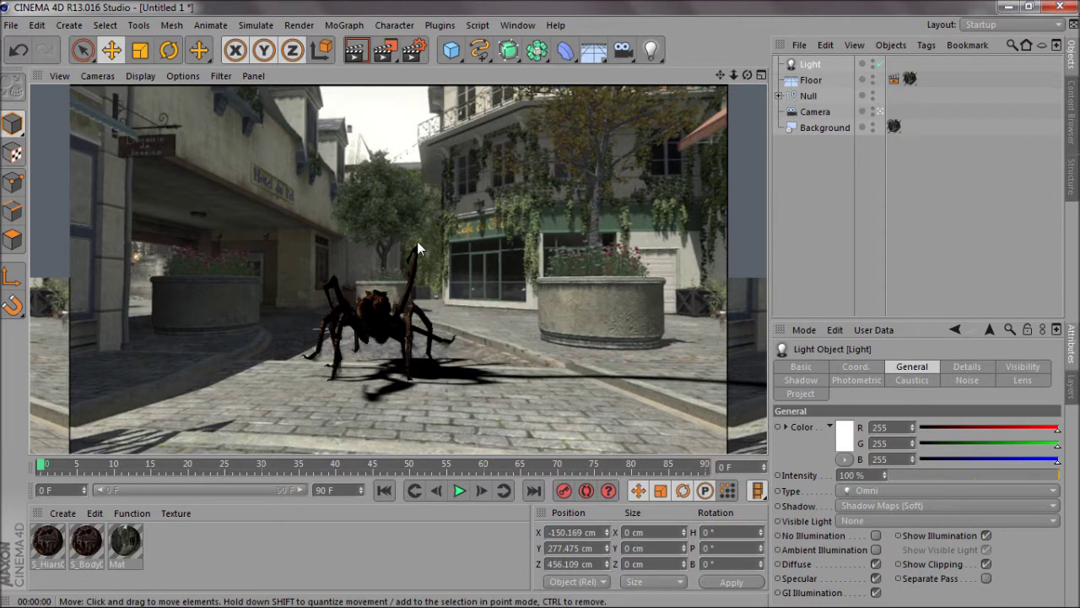
- Move the light to X -88.702, Y 474.203 cm, rendering after each adjustment
{"action": "left_click", "coordinate": [363, 241]}
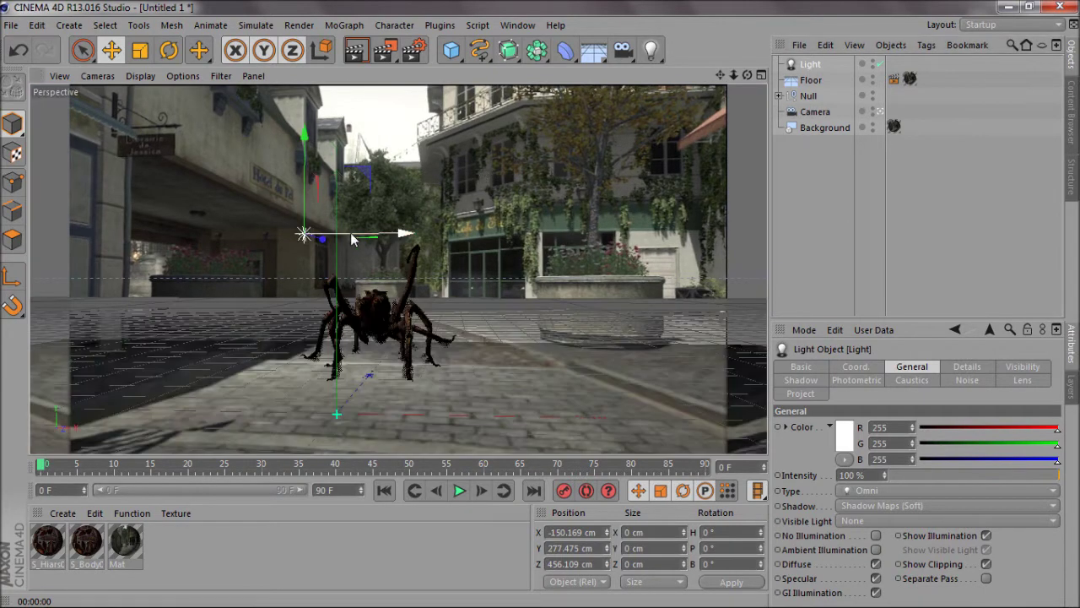
{"action": "left_click_drag", "start_coordinate": [359, 240], "coordinate": [385, 239]}
{"action": "left_click", "coordinate": [355, 50]}
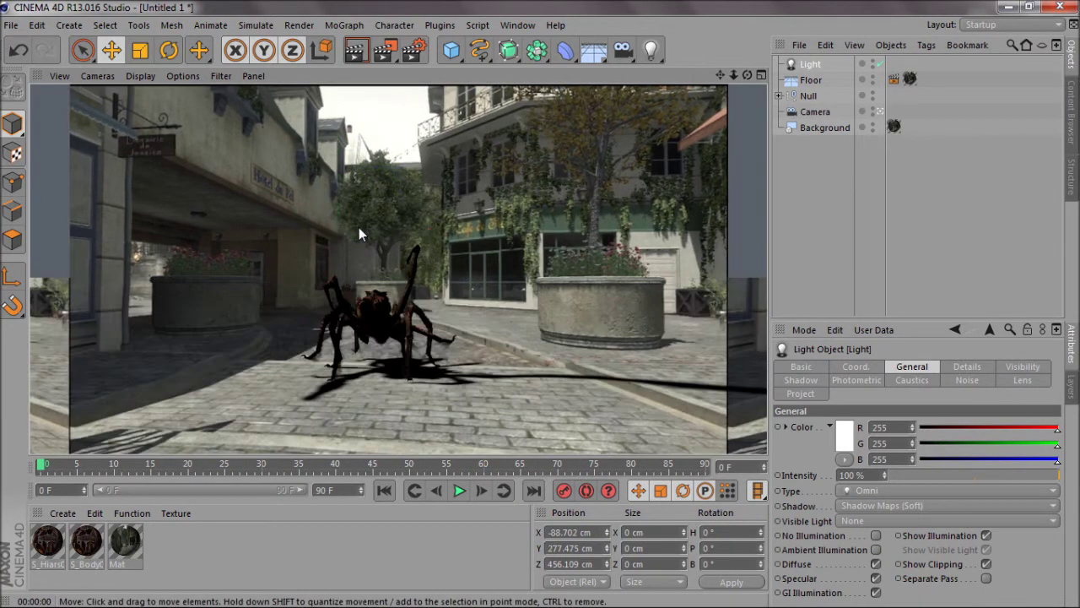
{"action": "left_click_drag", "start_coordinate": [332, 177], "coordinate": [325, 74]}
{"action": "left_click", "coordinate": [358, 52]}
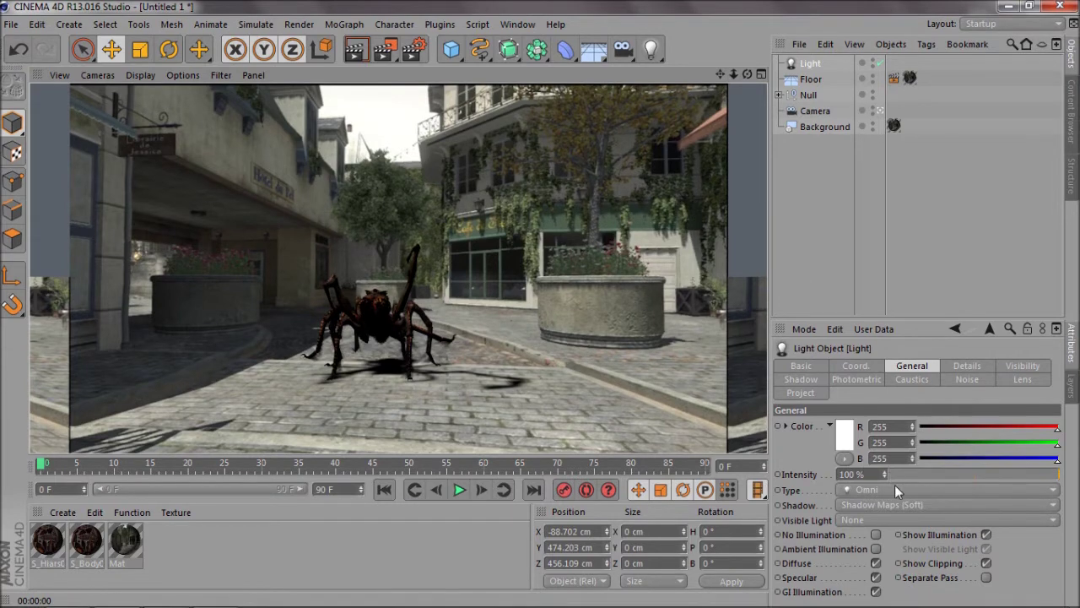
- Render the current view, then duplicate the light as Light.1
{"action": "left_click", "coordinate": [807, 66]}
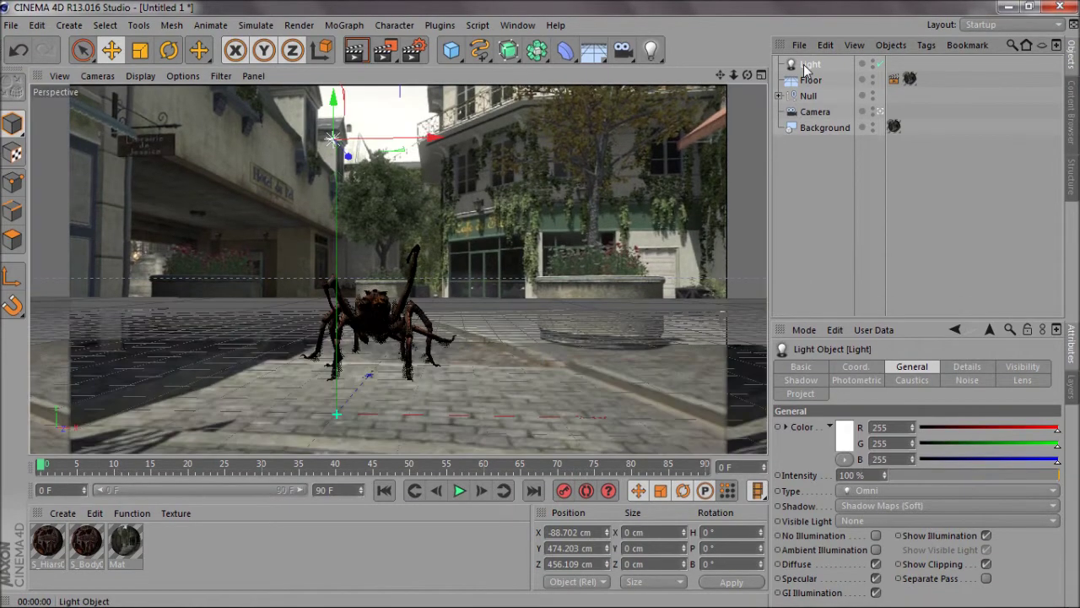
{"action": "key", "text": "ctrl+r"}
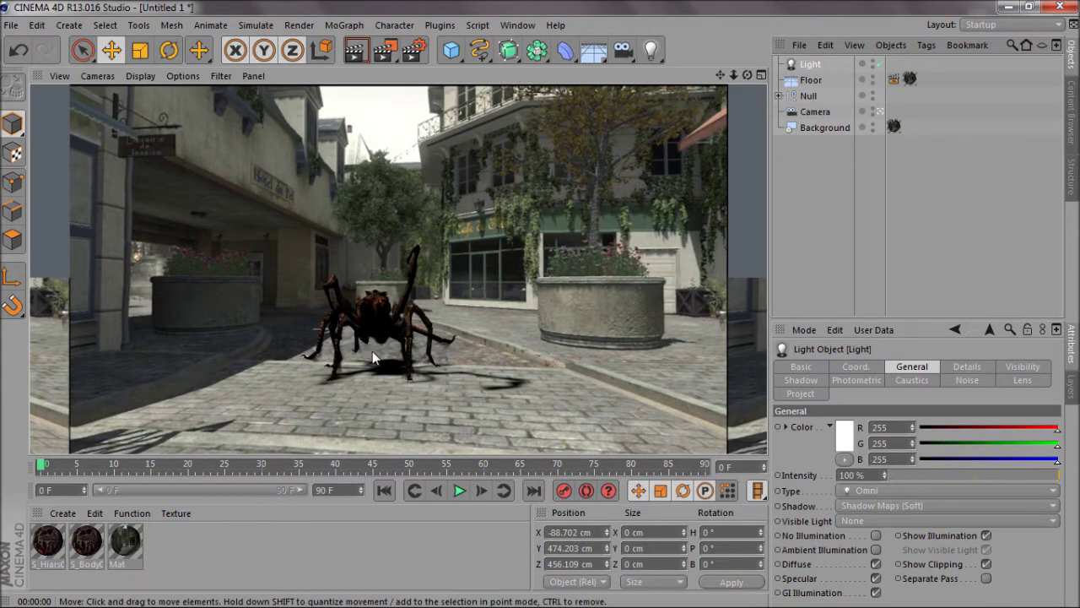
{"action": "left_click", "coordinate": [808, 66]}
{"action": "key", "text": "ctrl+c"}
{"action": "key", "text": "ctrl+v"}
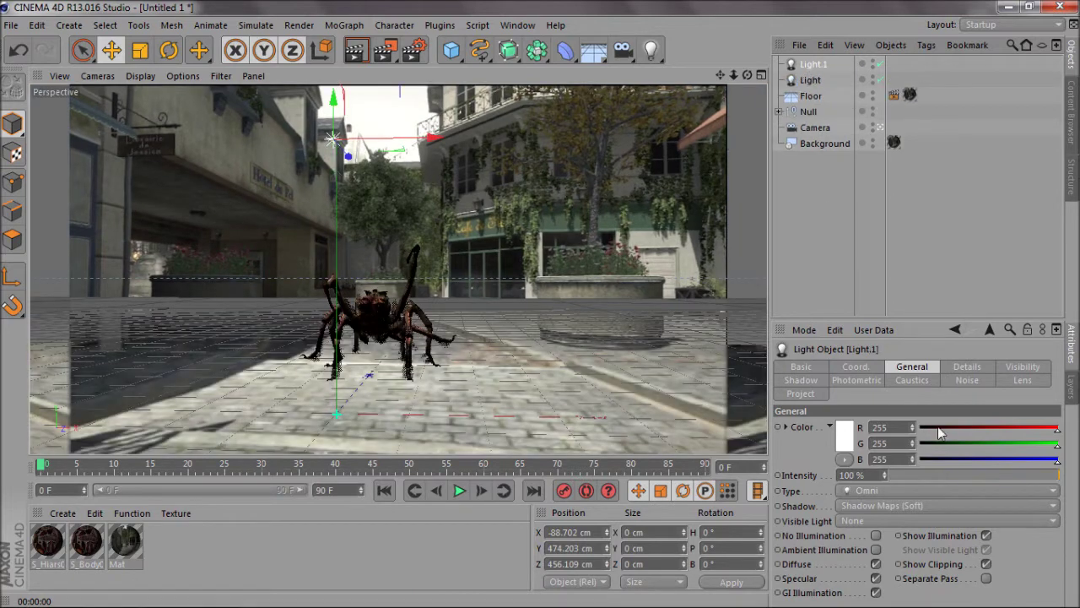
- Give Light.1 no shadow and 71% intensity, lower it near the spider, and render
{"action": "left_click", "coordinate": [879, 506]}
{"action": "left_click", "coordinate": [874, 521]}
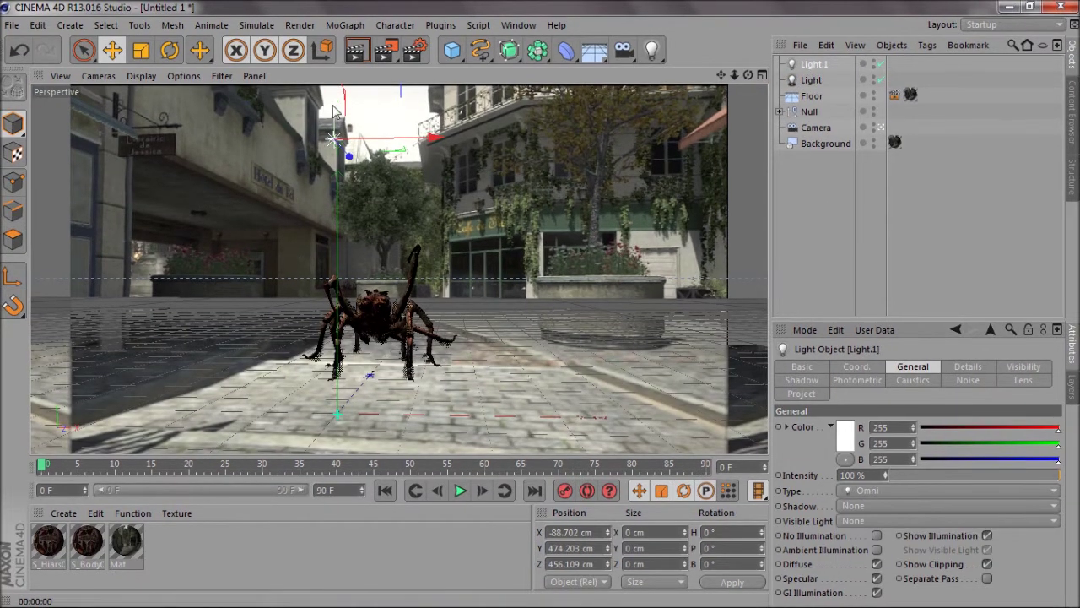
{"action": "left_click_drag", "start_coordinate": [326, 128], "coordinate": [420, 388]}
{"action": "left_click", "coordinate": [1011, 474]}
{"action": "left_click_drag", "start_coordinate": [1013, 481], "coordinate": [1014, 478]}
{"action": "left_click", "coordinate": [358, 51]}
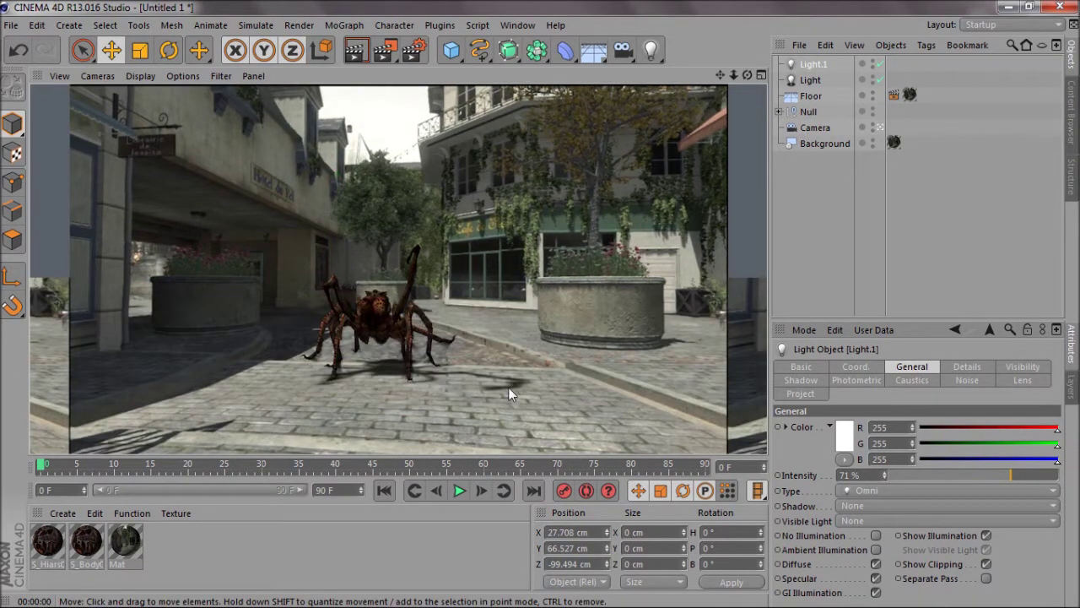
{"action": "left_click", "coordinate": [815, 65]}
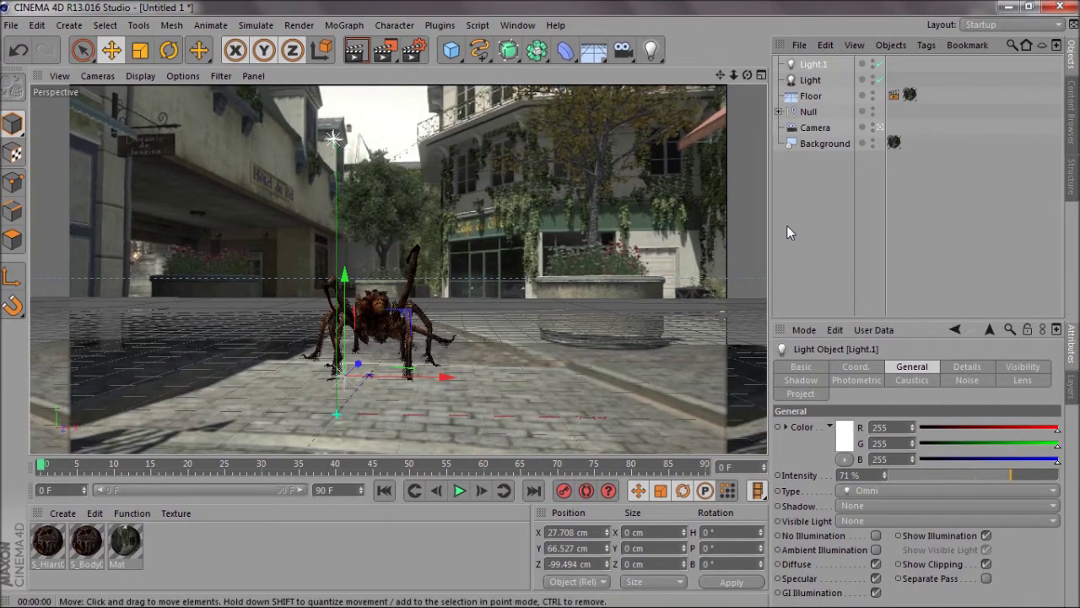
{"action": "left_click", "coordinate": [356, 52]}
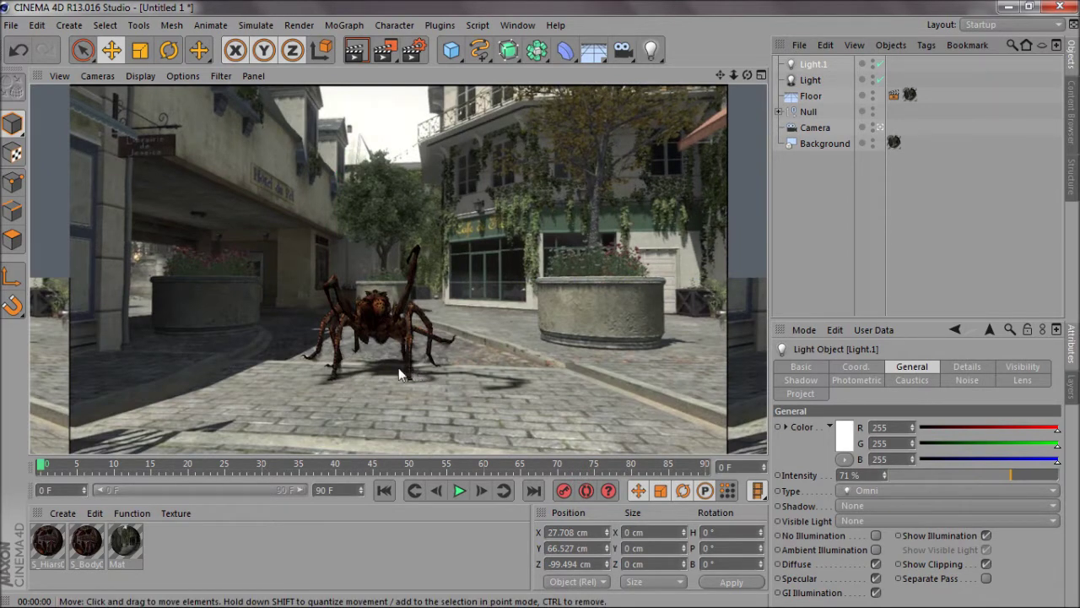
- Lower the main light's shadow density to 91%, then render frame 22 to preview
{"action": "left_click", "coordinate": [810, 80]}
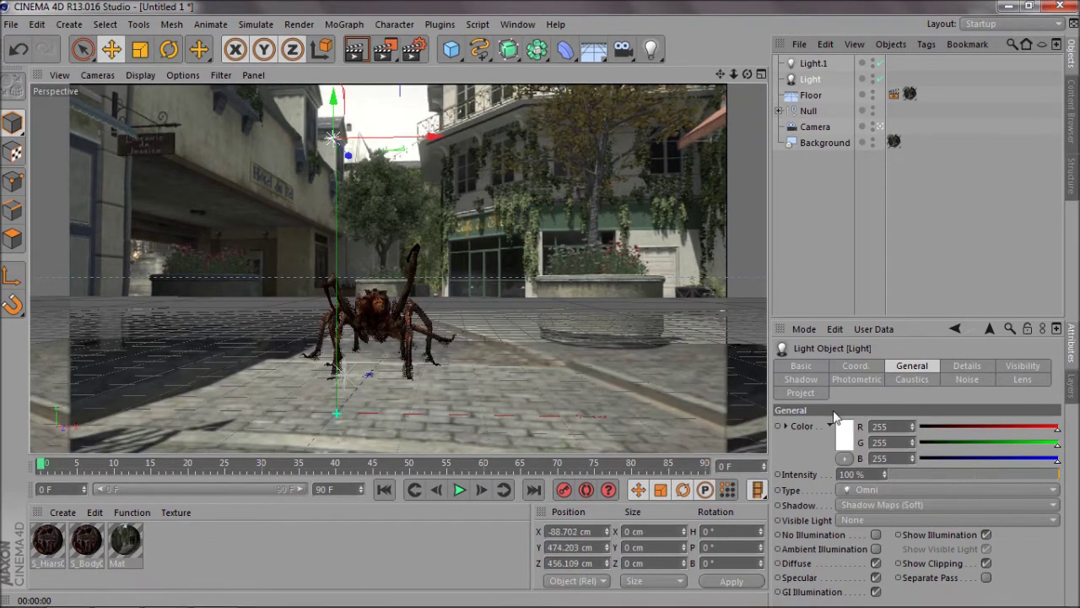
{"action": "left_click", "coordinate": [802, 380]}
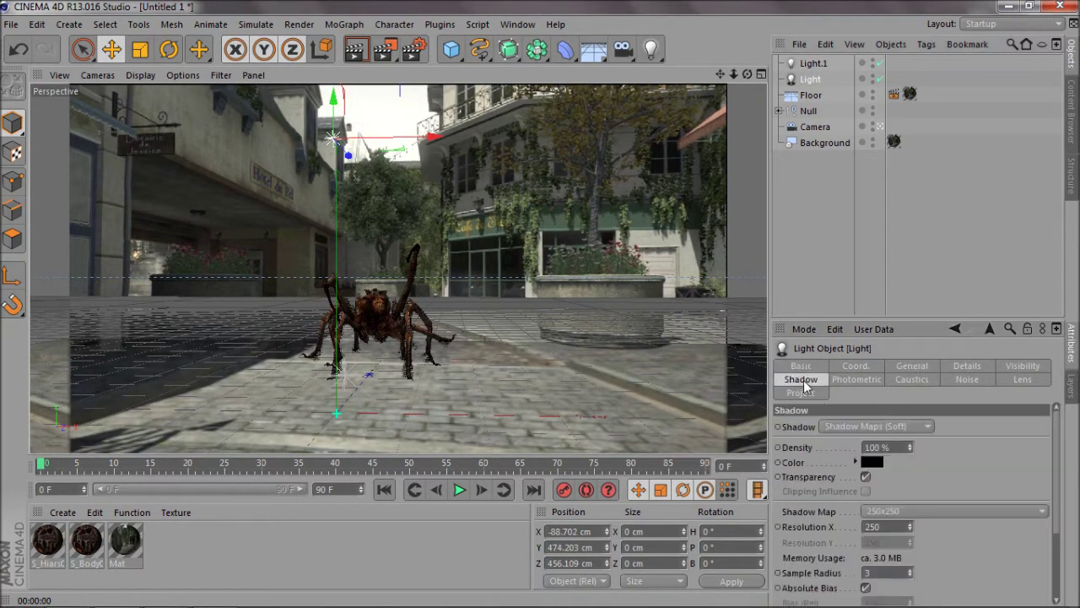
{"action": "left_click", "coordinate": [911, 446]}
{"action": "left_click", "coordinate": [356, 50]}
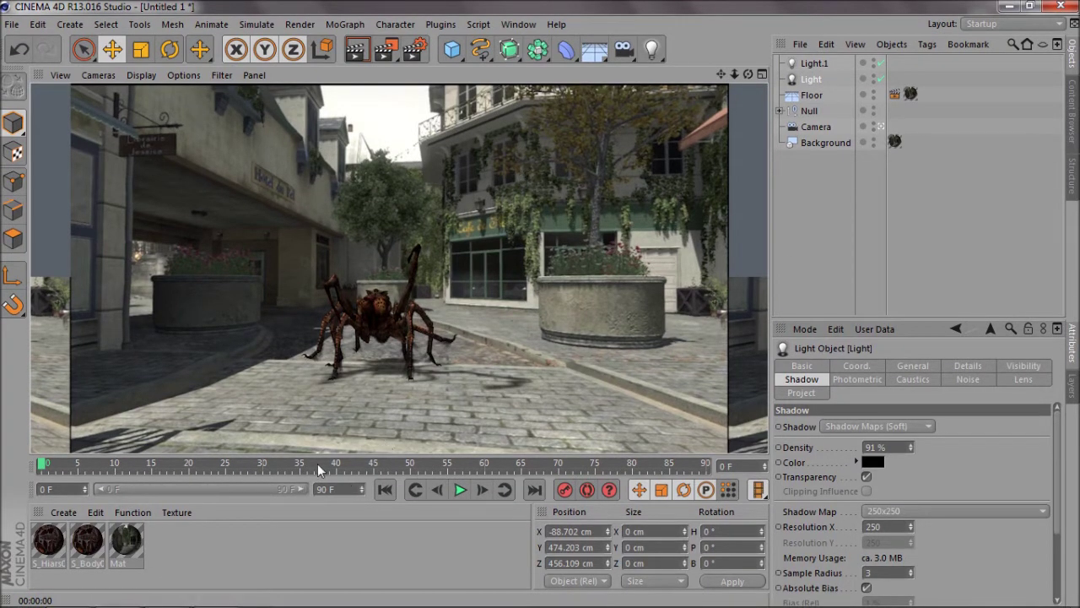
{"action": "left_click", "coordinate": [259, 464]}
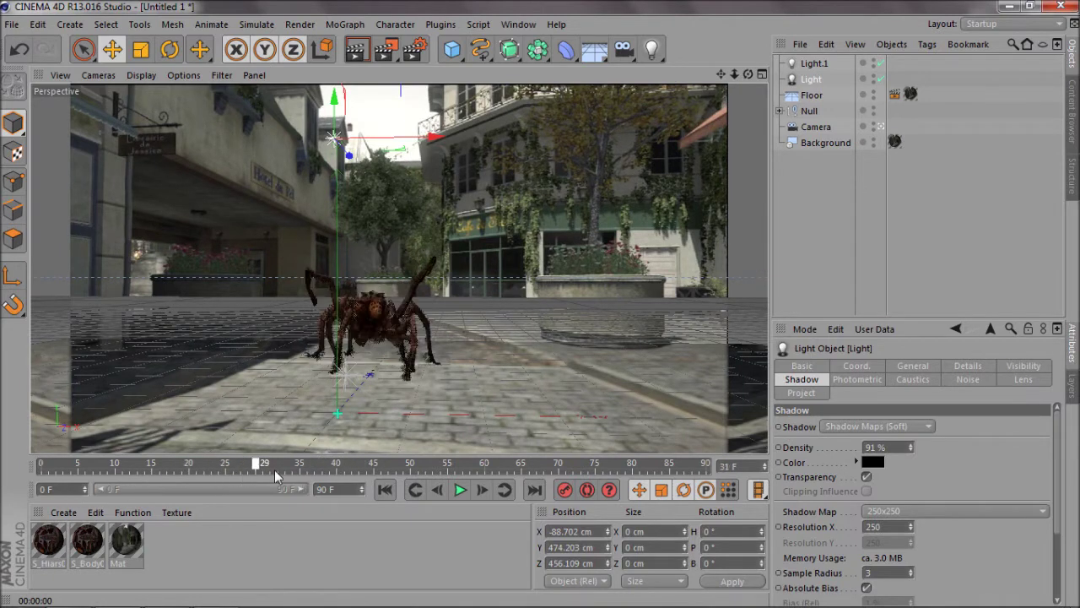
{"action": "left_click", "coordinate": [356, 51]}
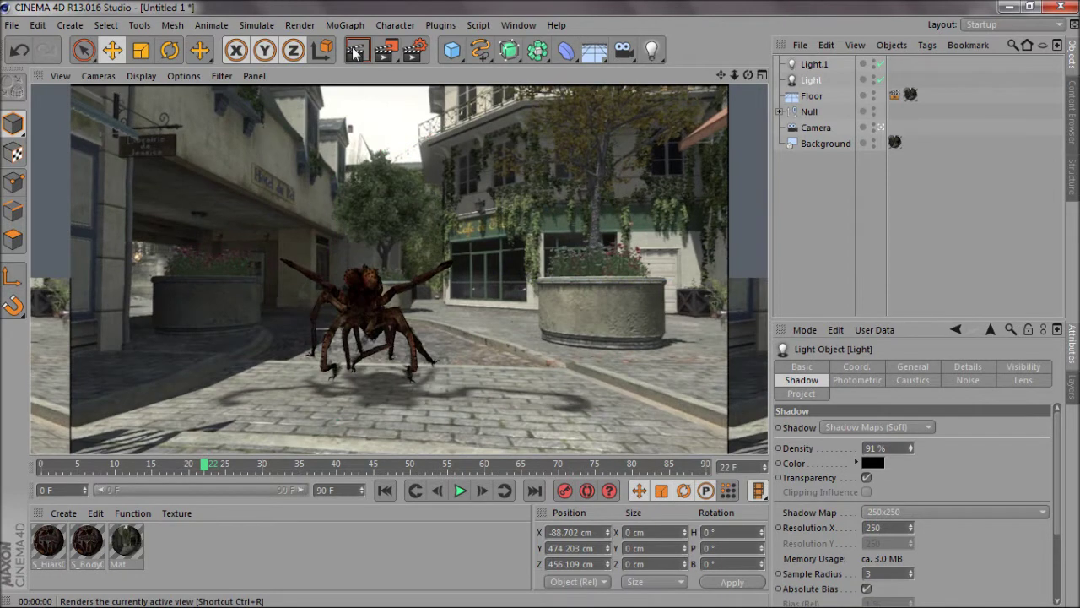
- In Render Settings, set the output frame range from 0 to 30
{"action": "left_click", "coordinate": [416, 52]}
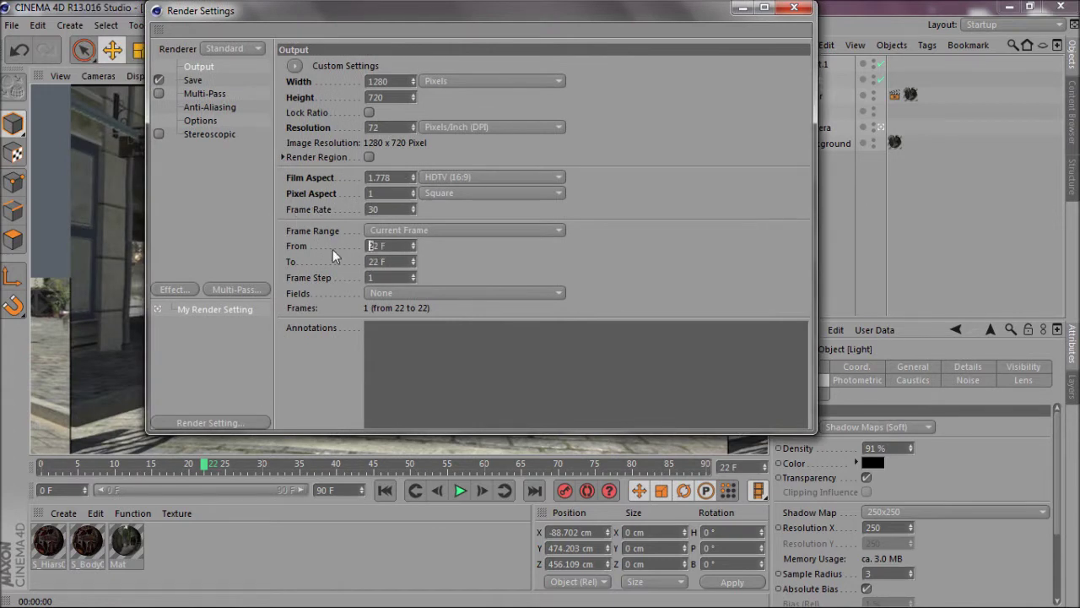
{"action": "type", "text": "30"}
{"action": "double_click", "coordinate": [377, 246]}
{"action": "type", "text": "0"}
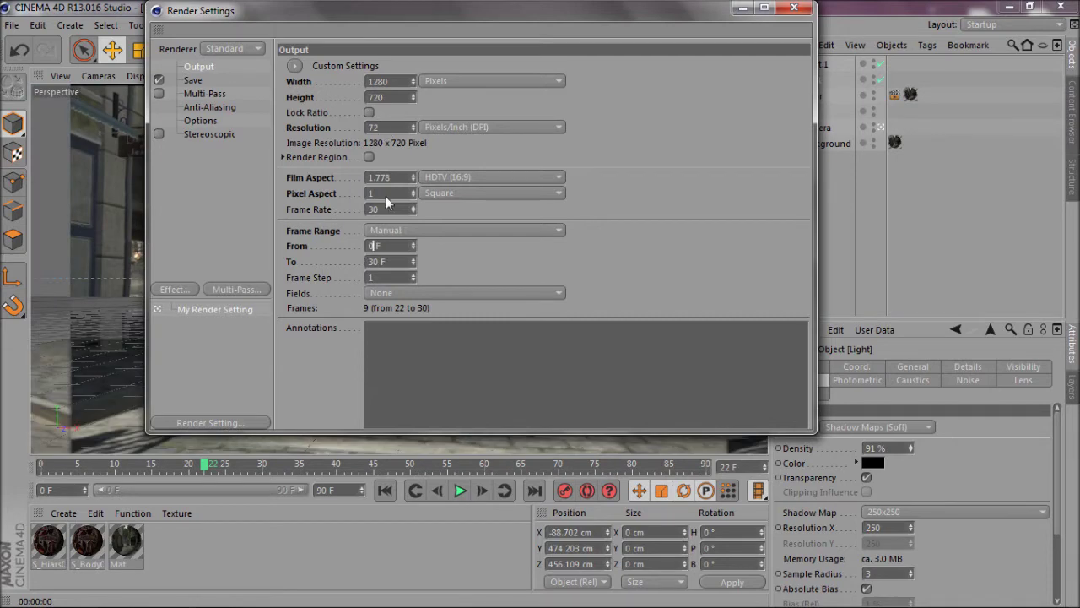
- Set the save format to QuickTime Movie with H.264 compression
{"action": "left_click", "coordinate": [221, 82]}
{"action": "left_click", "coordinate": [422, 110]}
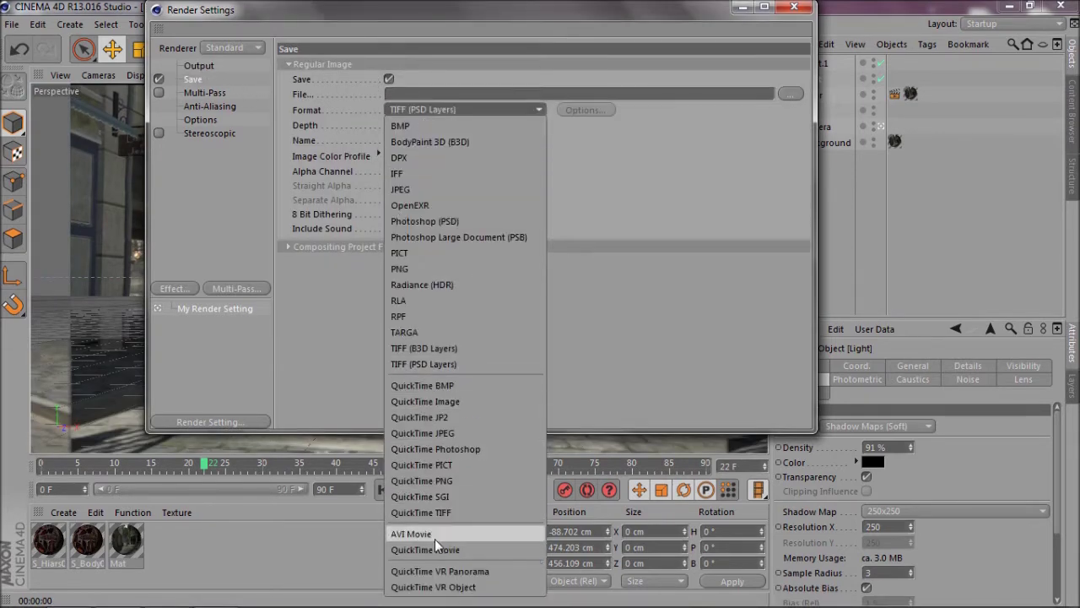
{"action": "left_click", "coordinate": [436, 550]}
{"action": "left_click", "coordinate": [585, 110]}
{"action": "left_click", "coordinate": [507, 85]}
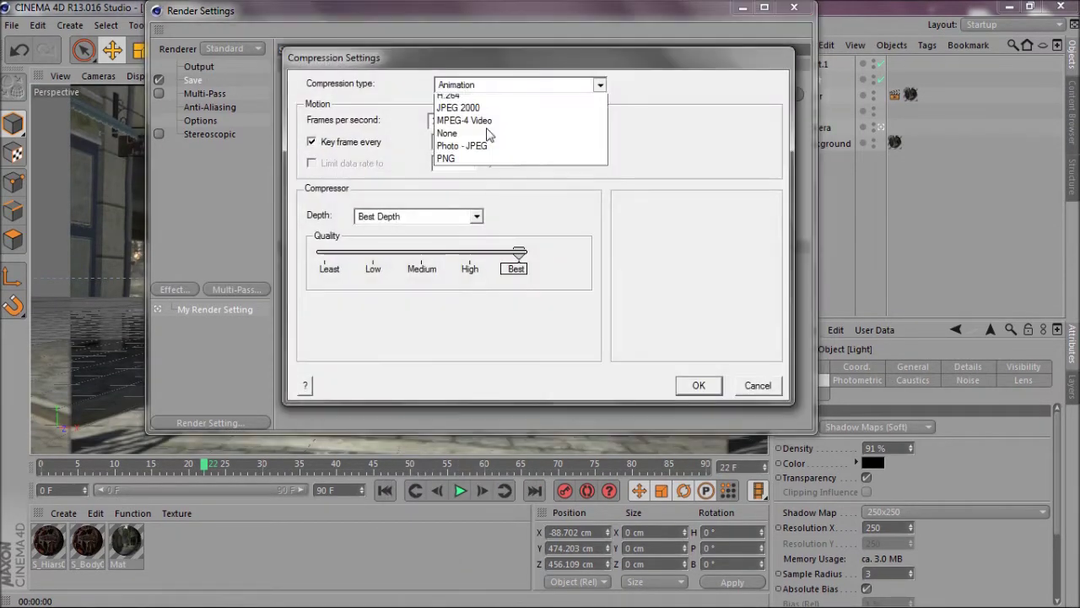
{"action": "left_click", "coordinate": [468, 150]}
{"action": "left_click", "coordinate": [699, 385]}
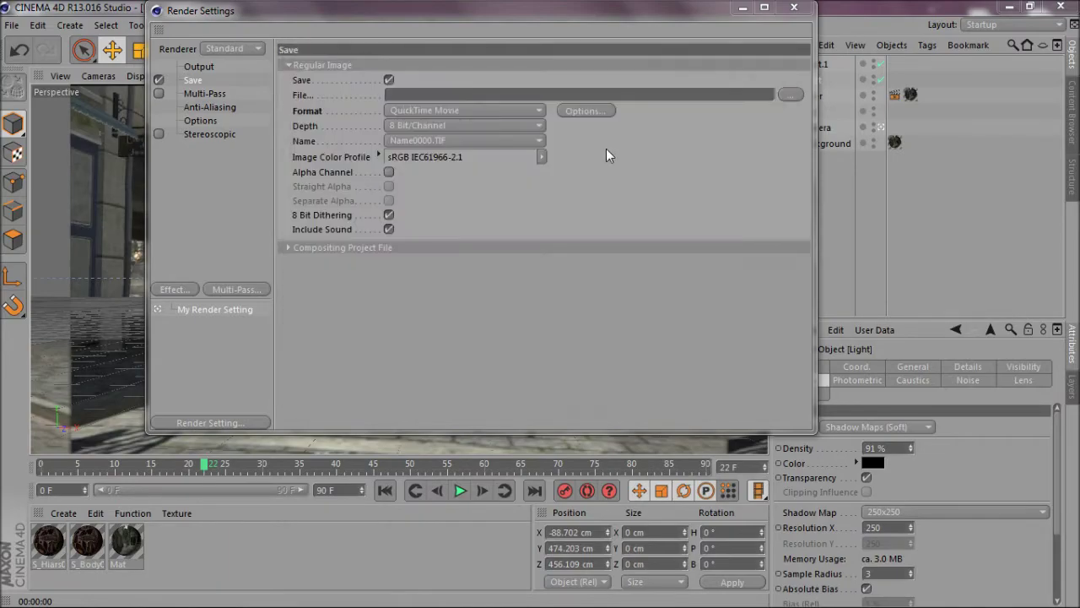
- Save the output file as tut on the Desktop
{"action": "left_click", "coordinate": [790, 94]}
{"action": "left_click", "coordinate": [61, 107]}
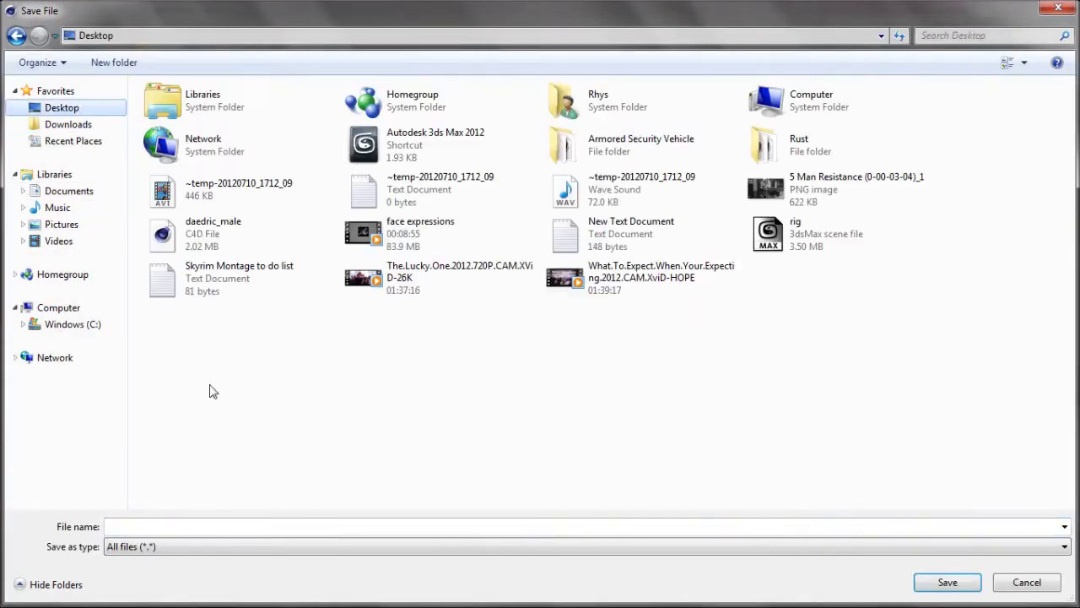
{"action": "left_click", "coordinate": [201, 527]}
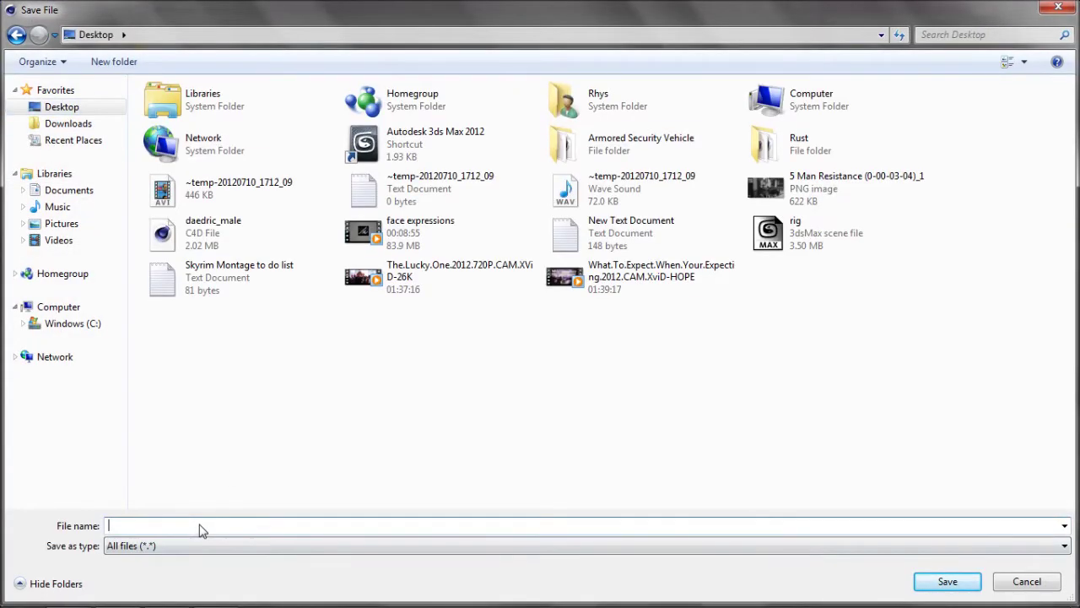
{"action": "left_click", "coordinate": [928, 581]}
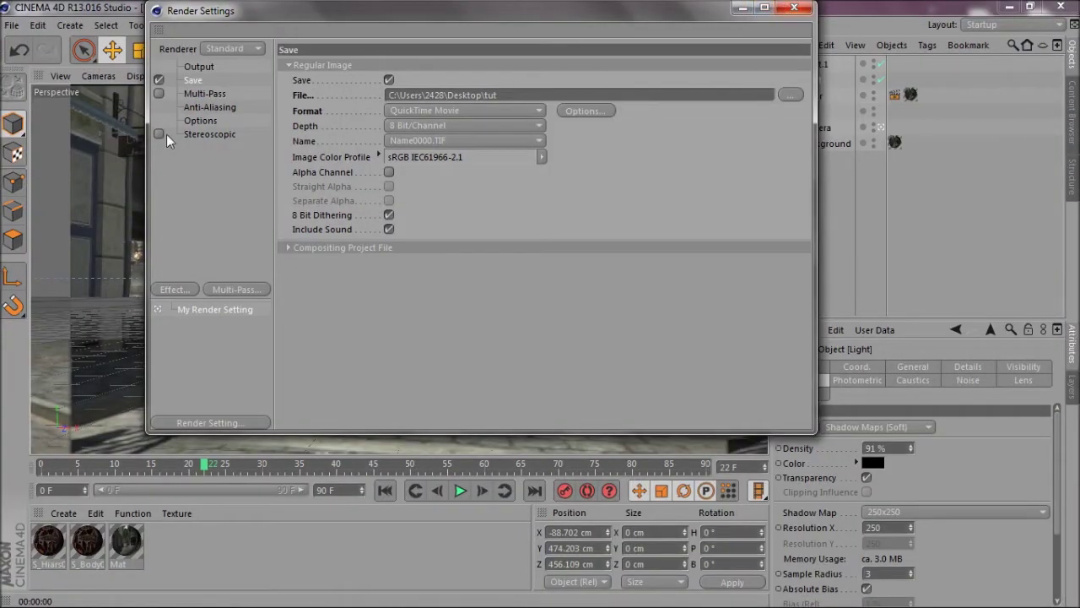
{"action": "left_click", "coordinate": [207, 69]}
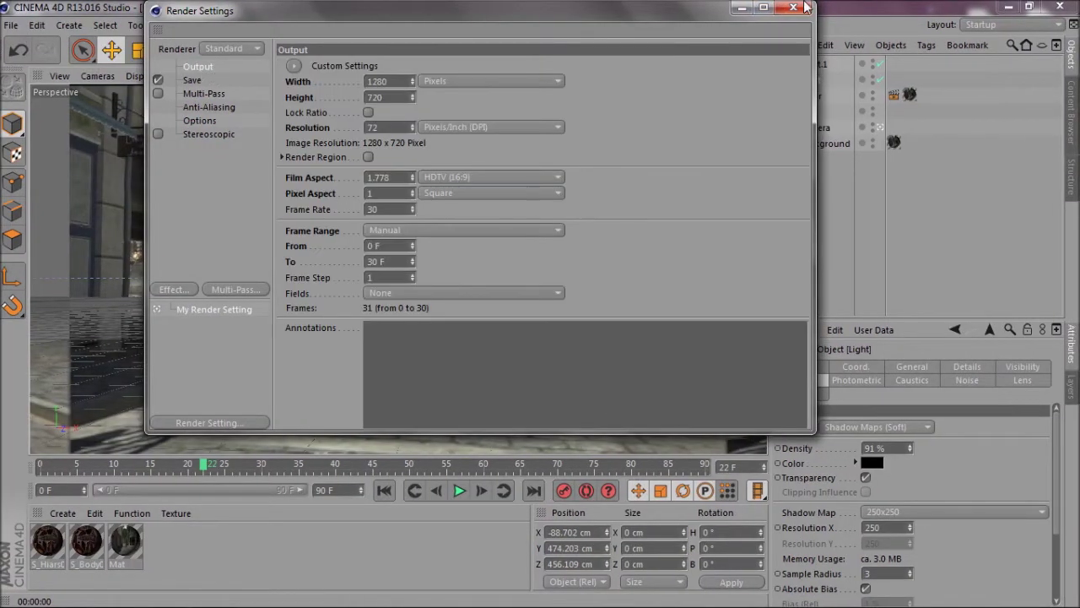
- Render all 31 frames to the Picture Viewer and bring the viewer back up
{"action": "left_click", "coordinate": [794, 8]}
{"action": "left_click", "coordinate": [387, 53]}
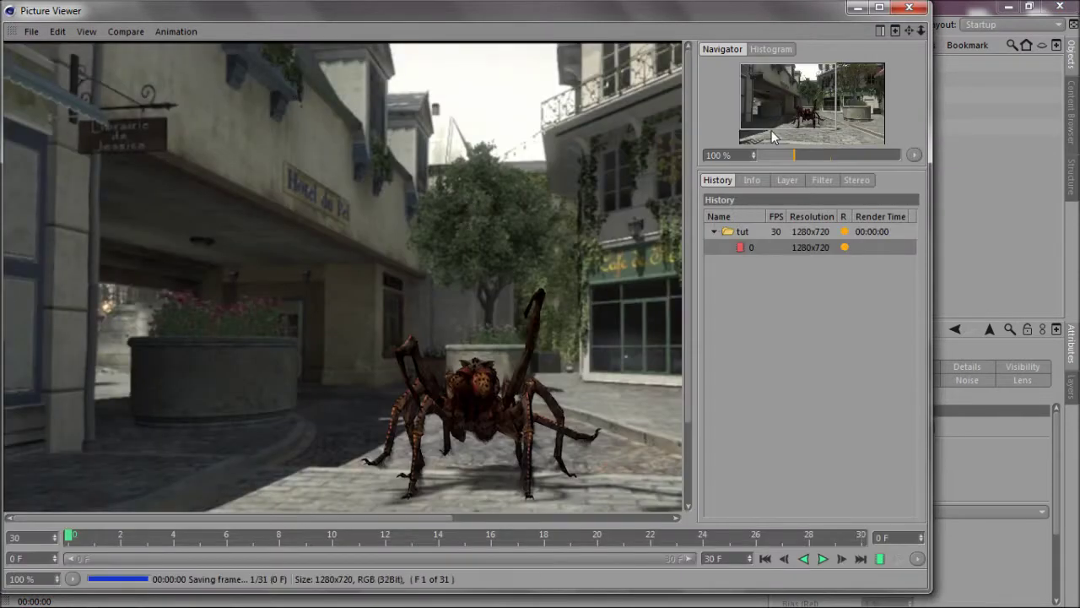
{"action": "left_click", "coordinate": [784, 154]}
{"action": "left_click", "coordinate": [1009, 7]}
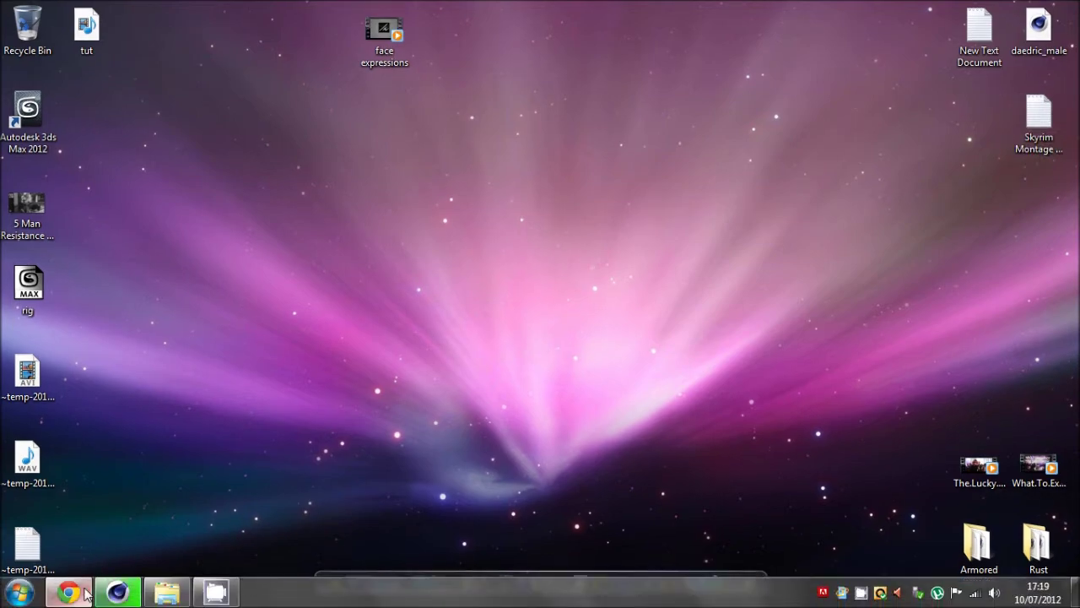
{"action": "left_click", "coordinate": [71, 591]}
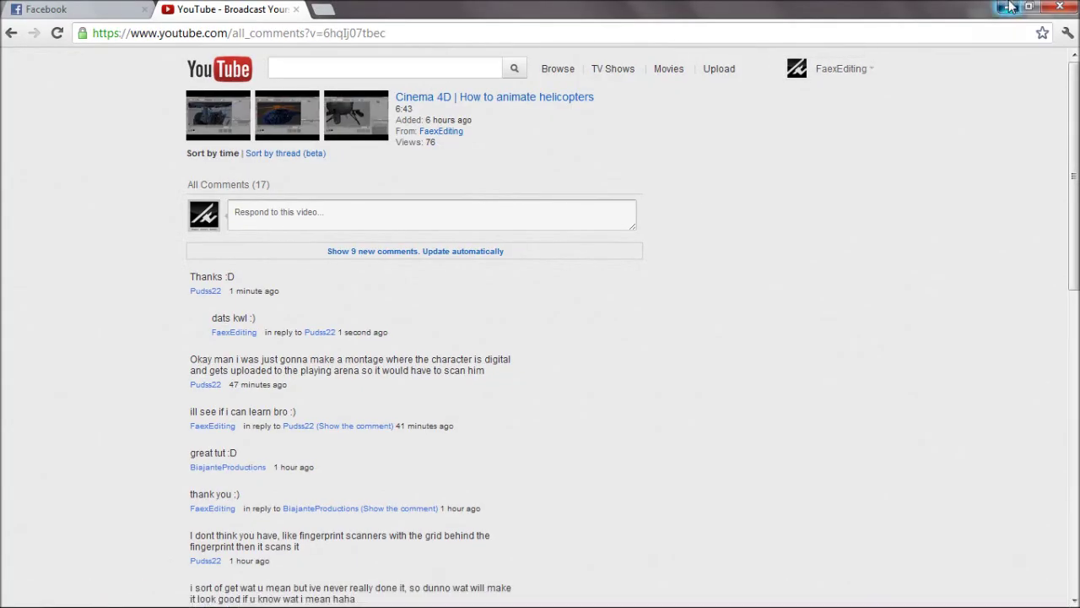
{"action": "left_click", "coordinate": [1008, 6]}
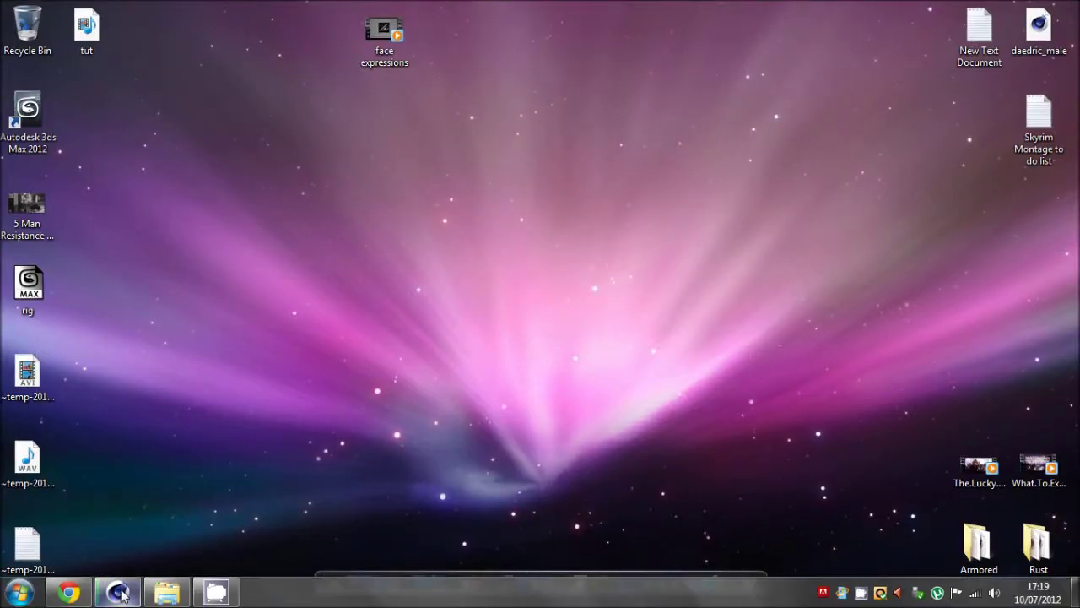
{"action": "mouse_move", "coordinate": [118, 588]}
{"action": "mouse_move", "coordinate": [140, 497]}
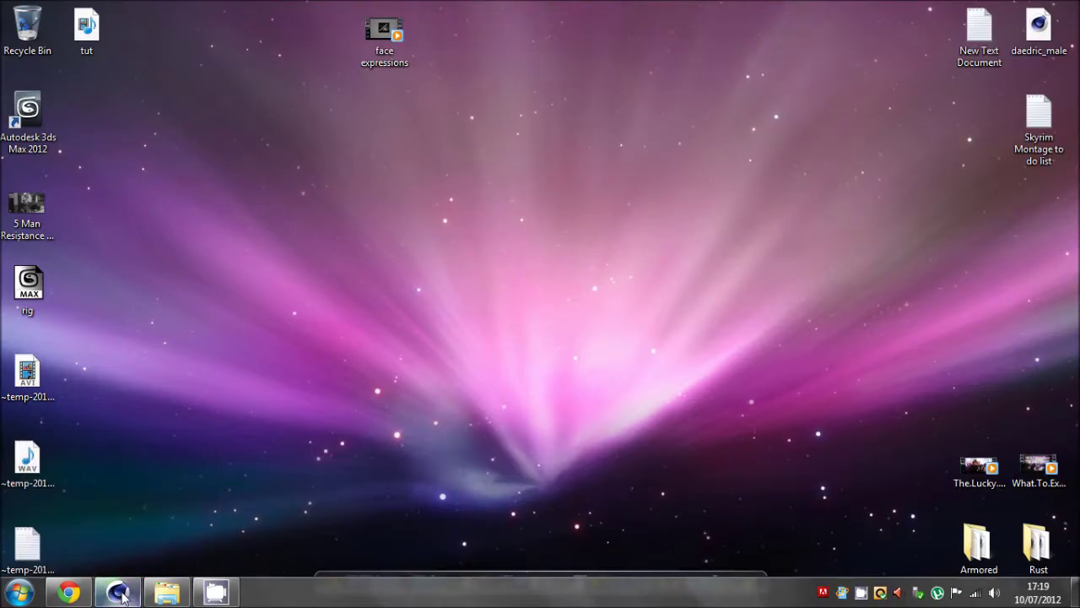
{"action": "left_click", "coordinate": [120, 592]}
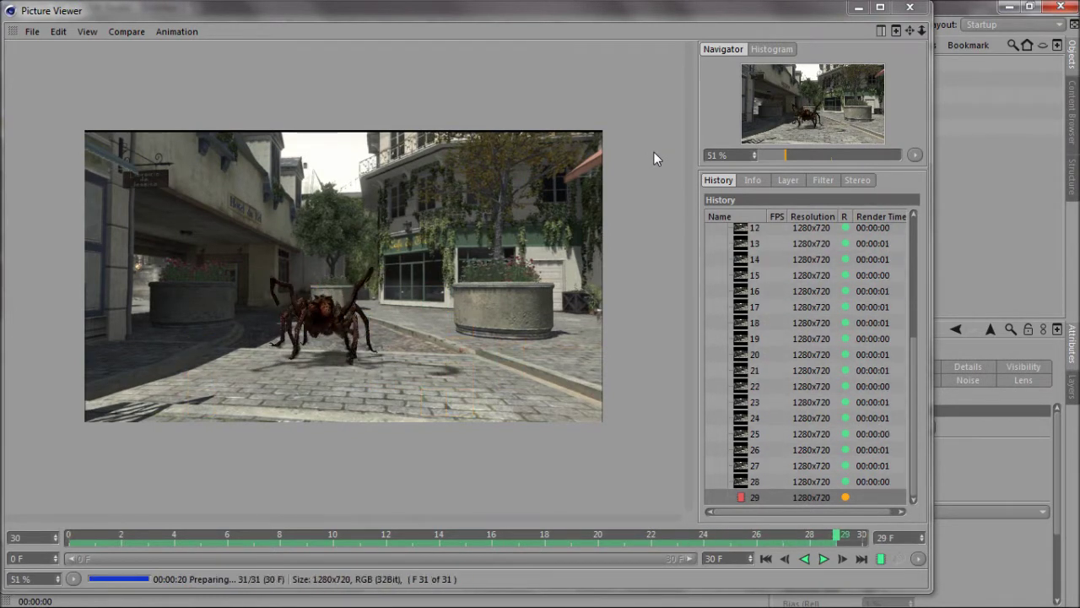
- Close the Picture Viewer, minimise Cinema 4D, and launch After Effects CS6
{"action": "left_click", "coordinate": [909, 6]}
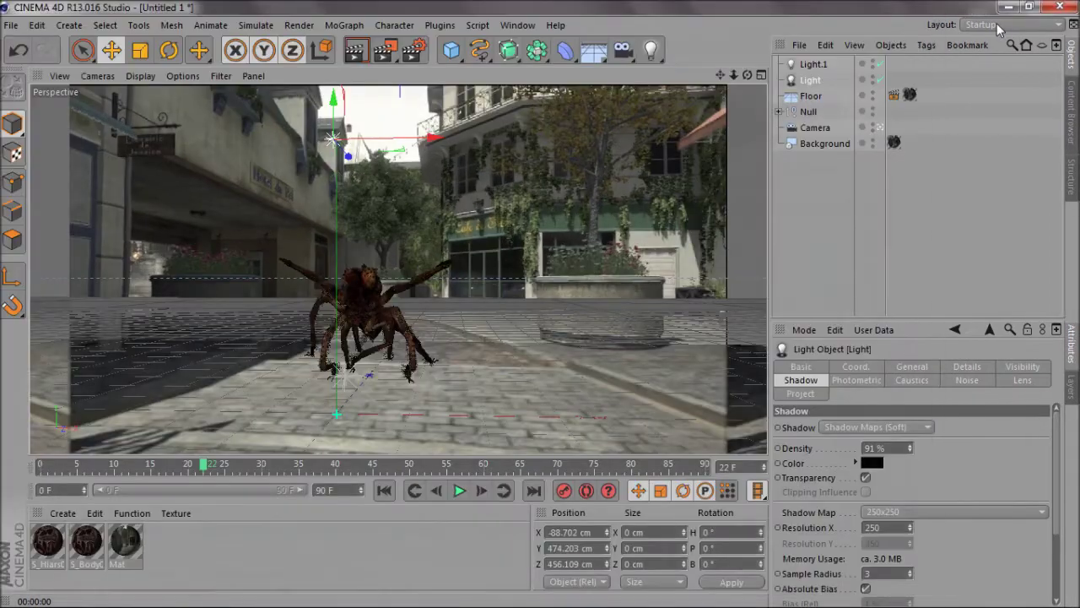
{"action": "left_click", "coordinate": [1010, 6]}
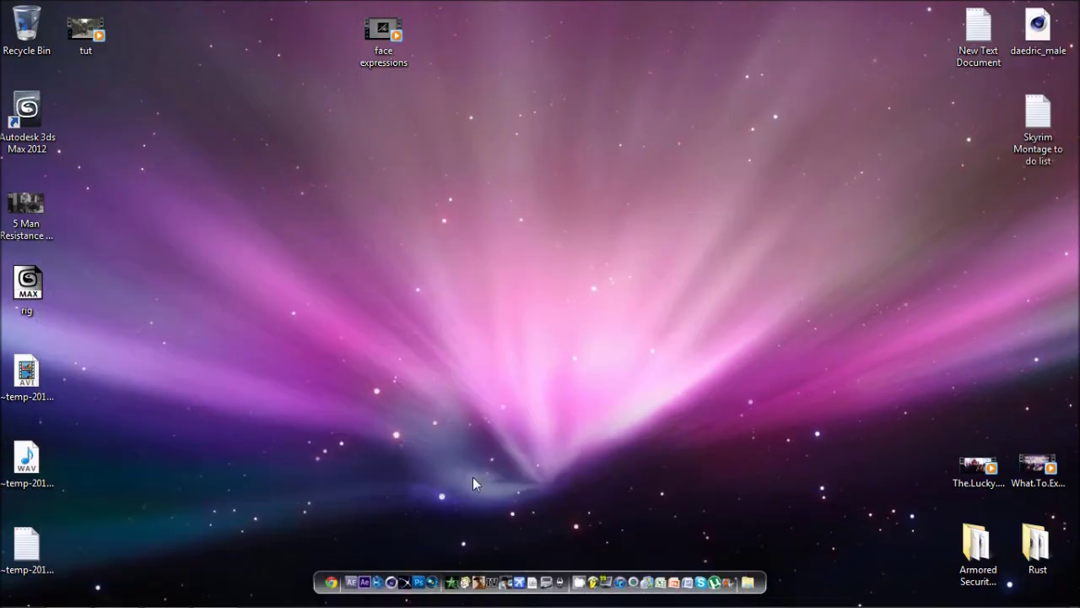
{"action": "left_click", "coordinate": [365, 577]}
{"action": "left_click_drag", "start_coordinate": [87, 32], "coordinate": [627, 71]}
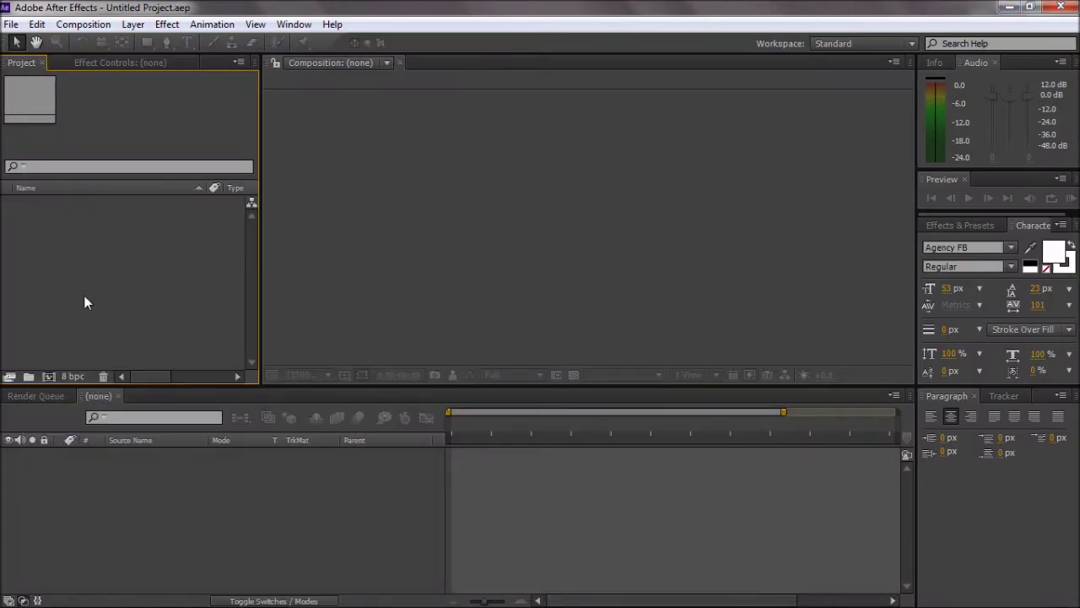
- Drop tut.mov from the desktop into the Project panel and build a tut composition from it
{"action": "right_click", "coordinate": [88, 251]}
{"action": "mouse_move", "coordinate": [169, 317]}
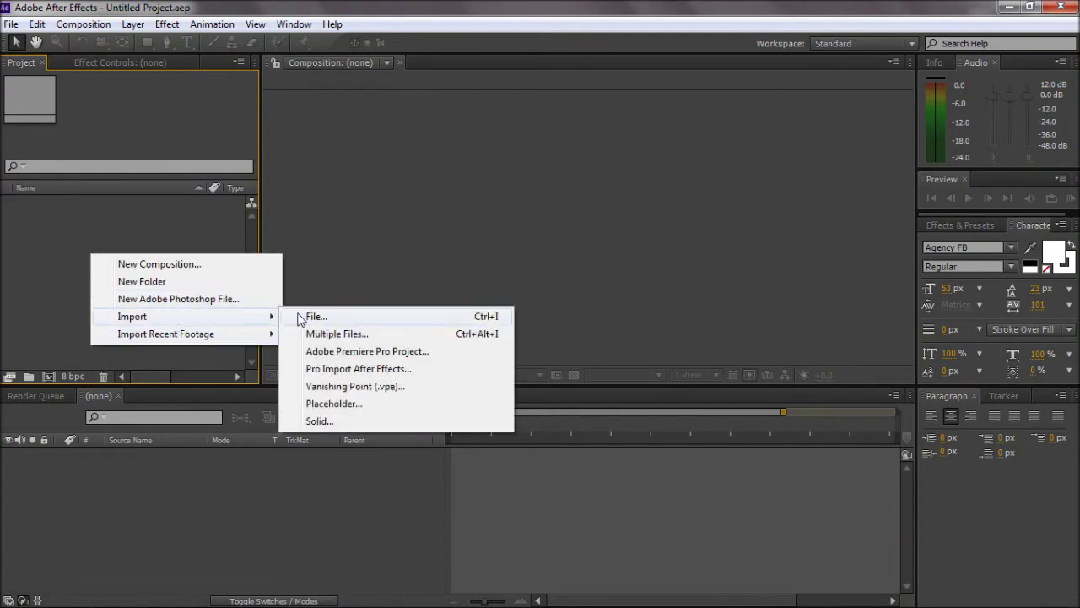
{"action": "left_click", "coordinate": [301, 316]}
{"action": "left_click_drag", "start_coordinate": [806, 6], "coordinate": [814, 110]}
{"action": "left_click_drag", "start_coordinate": [622, 34], "coordinate": [203, 359]}
{"action": "left_click_drag", "start_coordinate": [369, 110], "coordinate": [324, 2]}
{"action": "left_click_drag", "start_coordinate": [46, 203], "coordinate": [51, 377]}
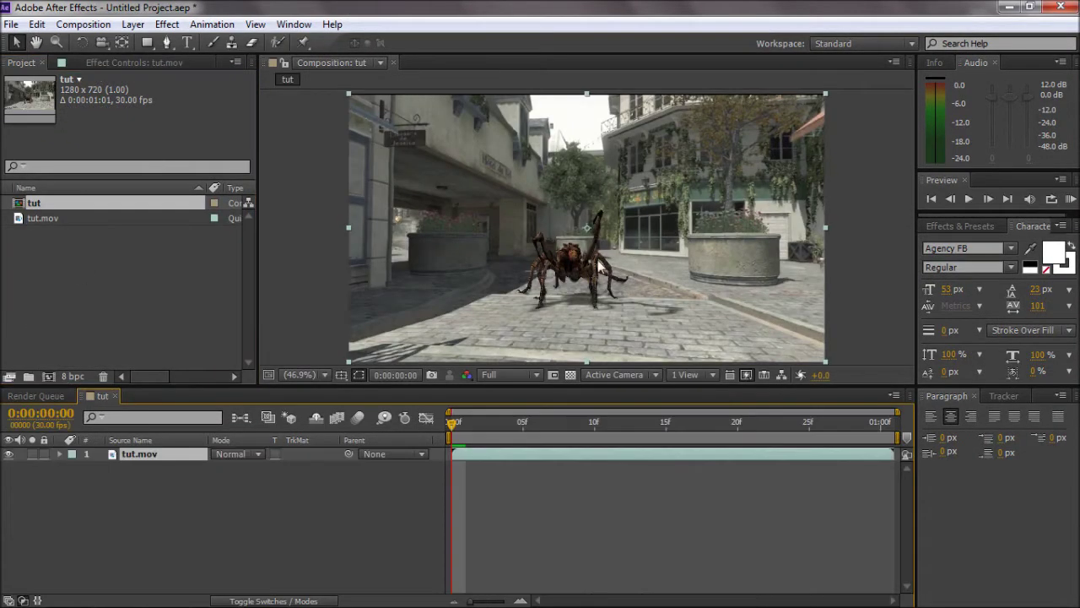
- Add a new black solid layer to the tut composition
{"action": "left_click", "coordinate": [133, 24]}
{"action": "mouse_move", "coordinate": [183, 34]}
{"action": "left_click", "coordinate": [523, 53]}
{"action": "left_click", "coordinate": [531, 401]}
{"action": "left_click", "coordinate": [164, 397]}
{"action": "left_click", "coordinate": [374, 203]}
{"action": "left_click", "coordinate": [591, 450]}
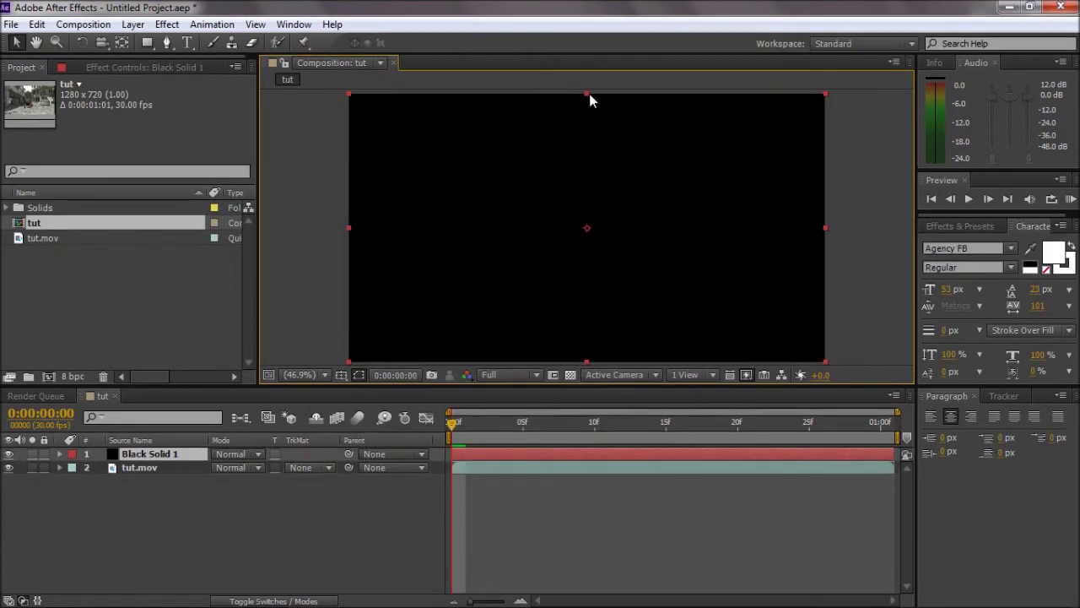
- Squash the solid into a bar at the top, and duplicate it to the bottom
{"action": "left_click_drag", "start_coordinate": [588, 96], "coordinate": [595, 211]}
{"action": "key", "text": "shift+Up"}
{"action": "key", "text": "shift+Up"}
{"action": "key", "text": "shift+Up"}
{"action": "key", "text": "shift+Up"}
{"action": "key", "text": "shift+Up"}
{"action": "key", "text": "shift+Up"}
{"action": "key", "text": "shift+Up"}
{"action": "key", "text": "shift+Up"}
{"action": "key", "text": "shift+Up"}
{"action": "key", "text": "shift+Up"}
{"action": "key", "text": "shift+Up"}
{"action": "key", "text": "shift+Up"}
{"action": "key", "text": "shift+Up"}
{"action": "key", "text": "shift+Up"}
{"action": "key", "text": "shift+Up"}
{"action": "key", "text": "shift+Up"}
{"action": "key", "text": "shift+Up"}
{"action": "key", "text": "shift+Up"}
{"action": "key", "text": "shift+Up"}
{"action": "key", "text": "shift+Up"}
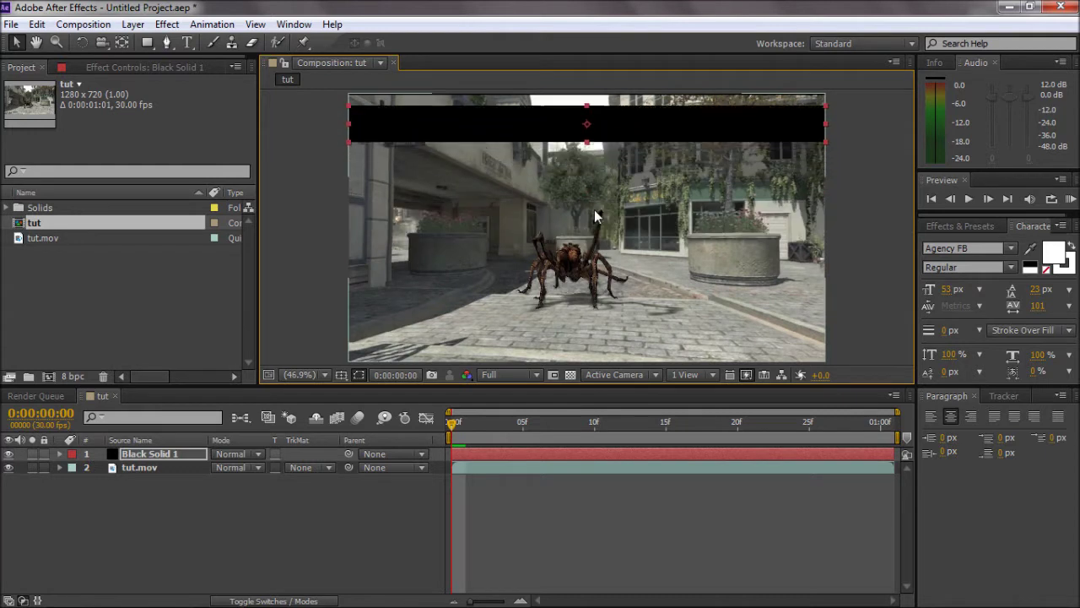
{"action": "key", "text": "shift+Up"}
{"action": "key", "text": "shift+Up"}
{"action": "key", "text": "shift+Up"}
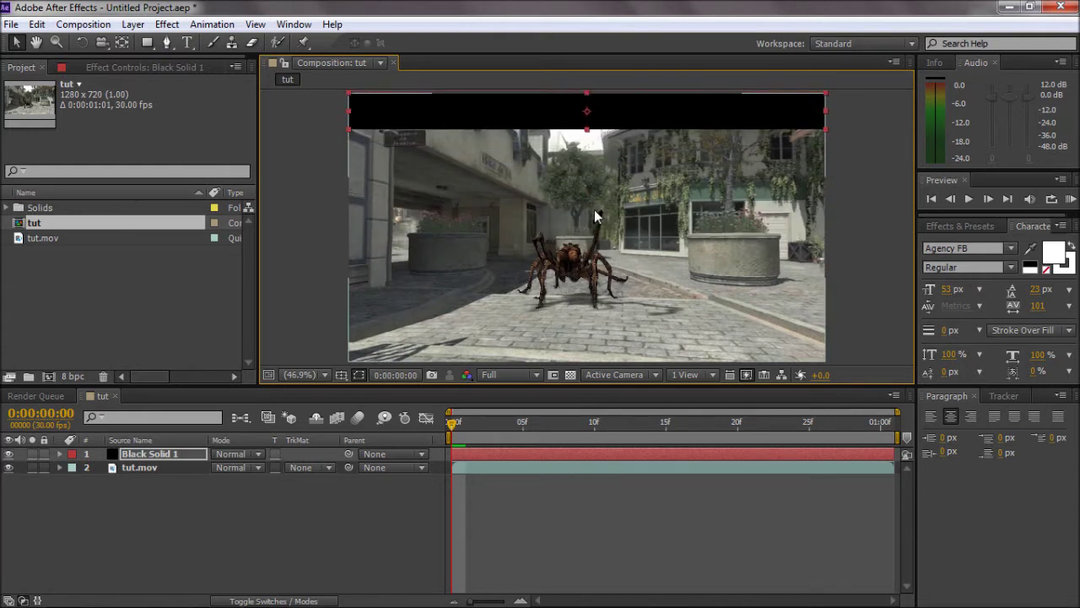
{"action": "key", "text": "Down"}
{"action": "key", "text": "Down"}
{"action": "key", "text": "ctrl+d"}
{"action": "key", "text": "shift+Down"}
{"action": "key", "text": "shift+Down"}
{"action": "key", "text": "shift+Down"}
{"action": "key", "text": "shift+Down"}
{"action": "key", "text": "shift+Down"}
{"action": "key", "text": "shift+Down"}
{"action": "key", "text": "shift+Down"}
{"action": "key", "text": "shift+Down"}
{"action": "key", "text": "shift+Down"}
{"action": "key", "text": "shift+Down"}
{"action": "key", "text": "shift+Down"}
{"action": "key", "text": "shift+Down"}
{"action": "key", "text": "shift+Down"}
{"action": "key", "text": "shift+Down"}
{"action": "key", "text": "shift+Down"}
{"action": "key", "text": "shift+Down"}
{"action": "key", "text": "shift+Down"}
{"action": "key", "text": "shift+Down"}
{"action": "key", "text": "shift+Down"}
{"action": "key", "text": "shift+Down"}
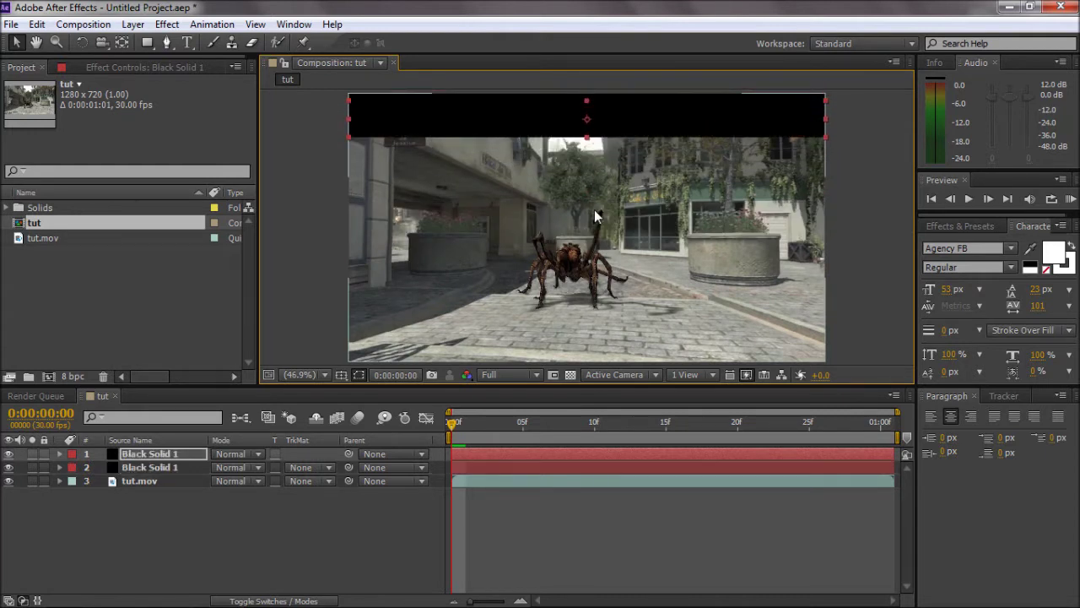
{"action": "key", "text": "shift+Down"}
{"action": "key", "text": "shift+Down"}
{"action": "key", "text": "shift+Down"}
{"action": "key", "text": "shift+Down"}
{"action": "key", "text": "shift+Down"}
{"action": "key", "text": "shift+Down"}
{"action": "key", "text": "shift+Down"}
{"action": "key", "text": "shift+Down"}
{"action": "key", "text": "shift+Down"}
{"action": "key", "text": "shift+Down"}
{"action": "key", "text": "shift+Down"}
{"action": "key", "text": "shift+Down"}
{"action": "key", "text": "shift+Down"}
{"action": "key", "text": "shift+Down"}
{"action": "key", "text": "shift+Down"}
{"action": "key", "text": "shift+Down"}
{"action": "key", "text": "shift+Down"}
{"action": "key", "text": "shift+Down"}
{"action": "key", "text": "shift+Down"}
{"action": "key", "text": "shift+Down"}
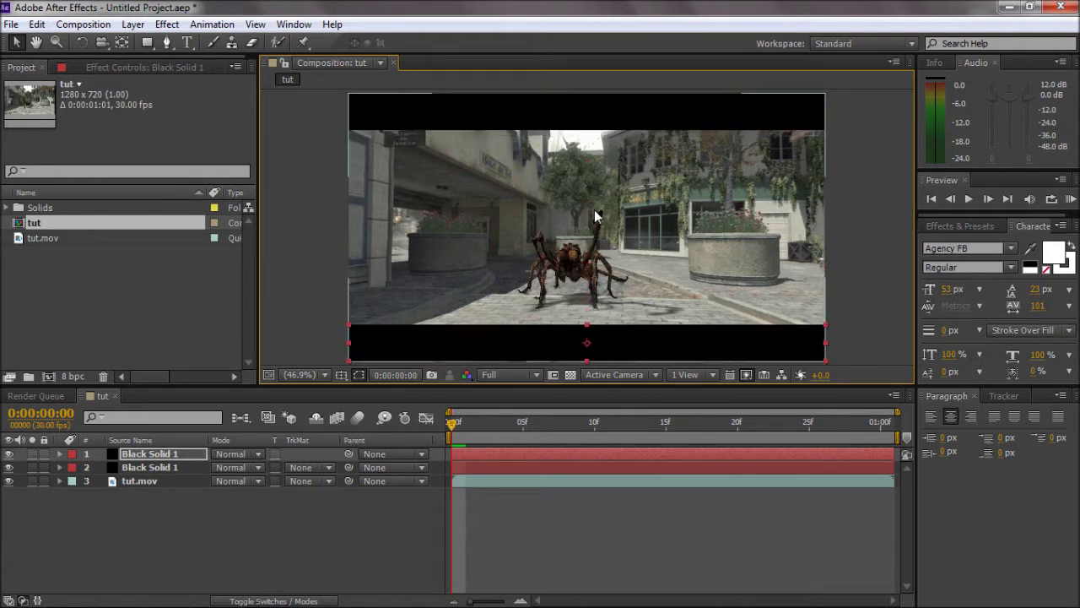
{"action": "key", "text": "F2"}
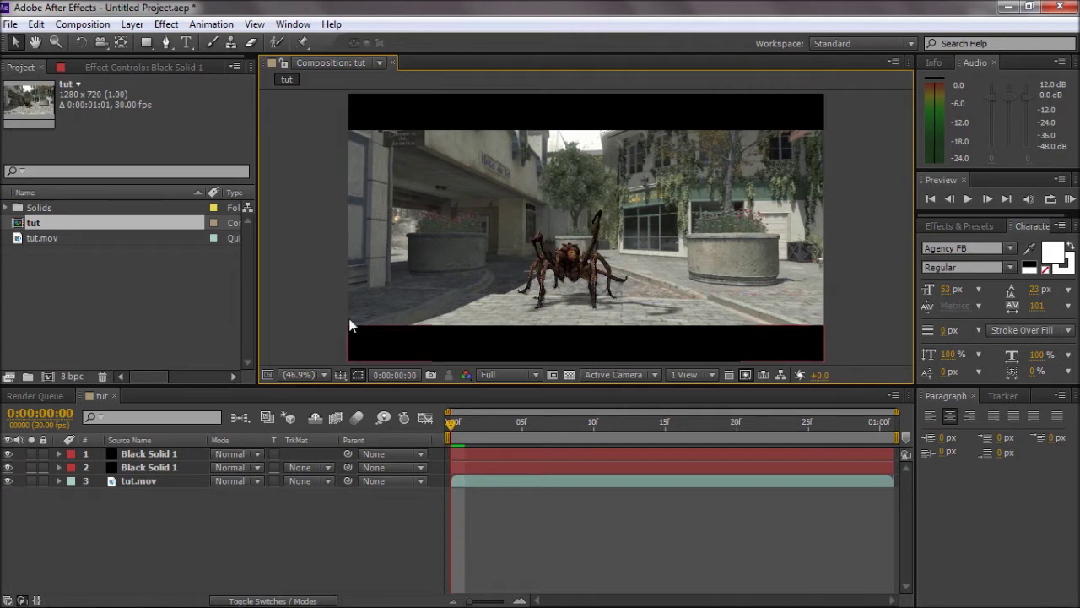
- Add Adjustment Layer 1 above tut.mov and below the two black solids
{"action": "left_click", "coordinate": [132, 23]}
{"action": "mouse_move", "coordinate": [203, 35]}
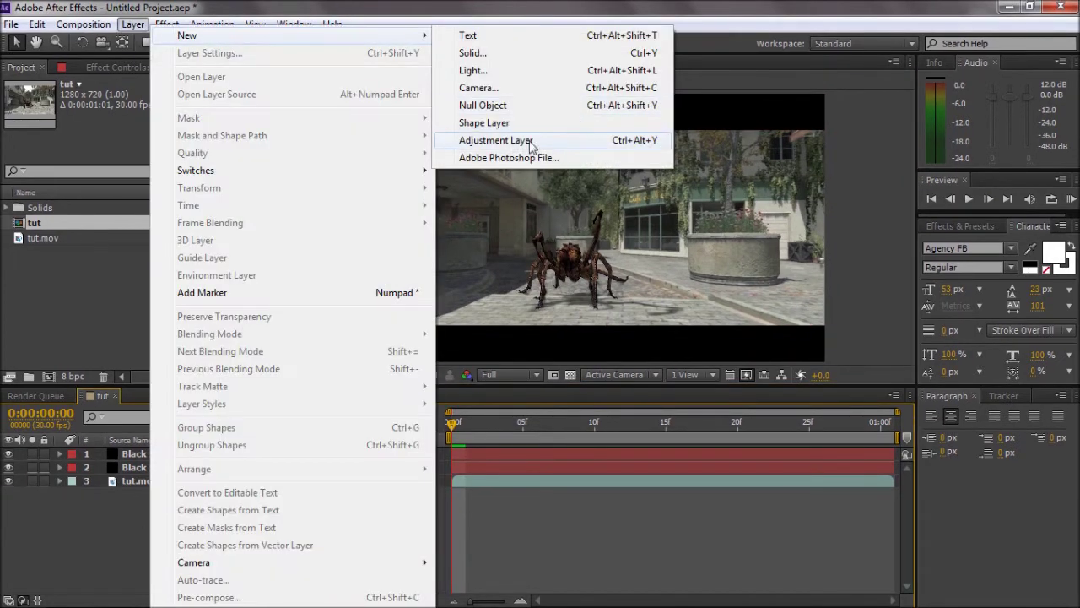
{"action": "left_click", "coordinate": [519, 141]}
{"action": "left_click_drag", "start_coordinate": [157, 457], "coordinate": [163, 487]}
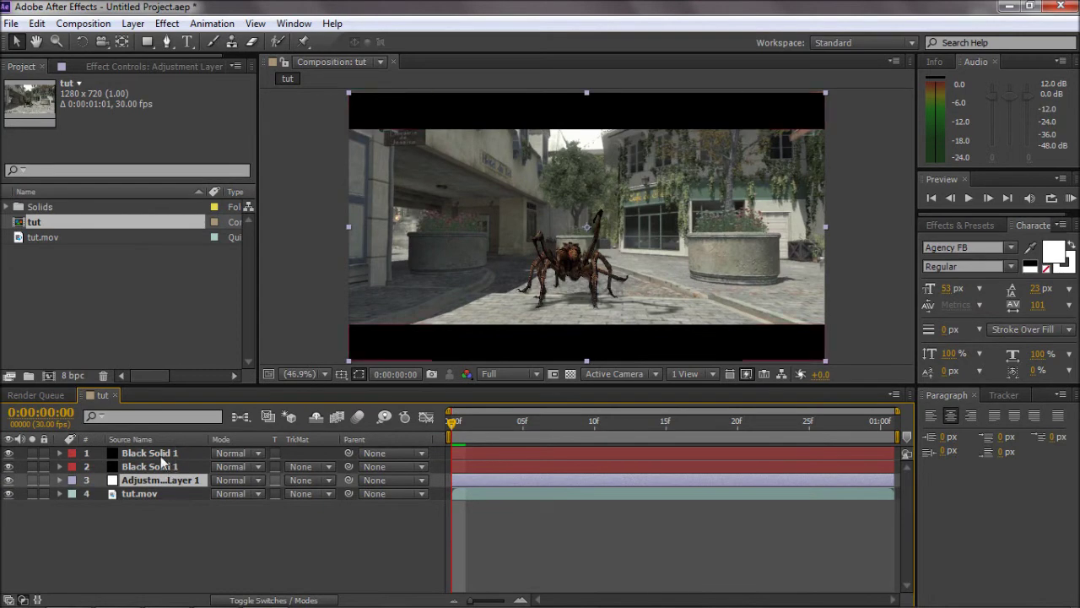
{"action": "left_click", "coordinate": [163, 457]}
{"action": "left_click", "coordinate": [163, 467]}
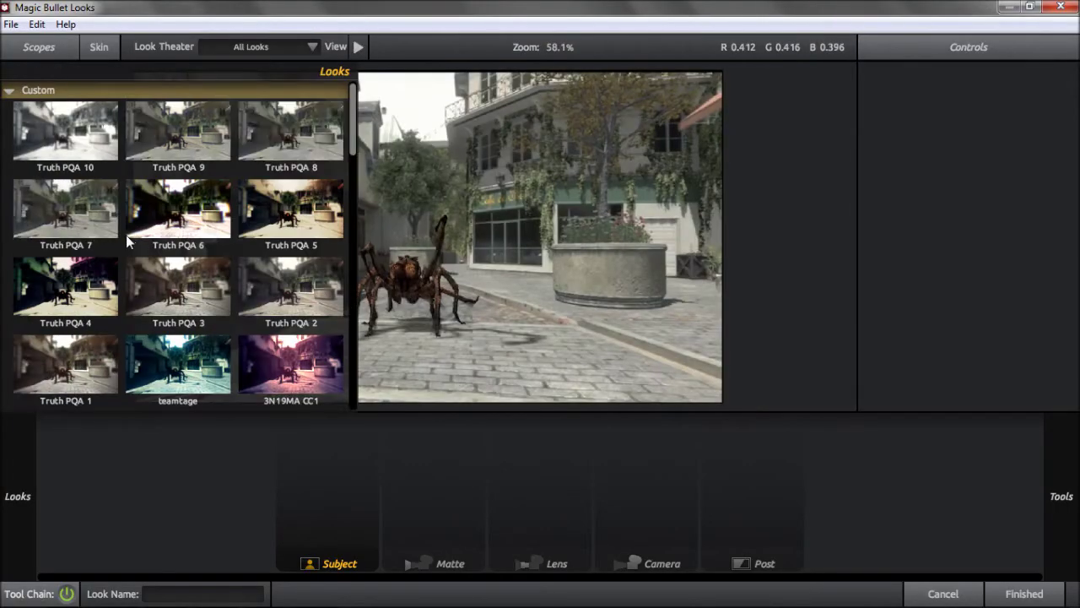
- Compare the Truth PQA 5, 9, 8, 2, teamtage and 3N19MA CC1 looks
{"action": "left_click", "coordinate": [312, 220]}
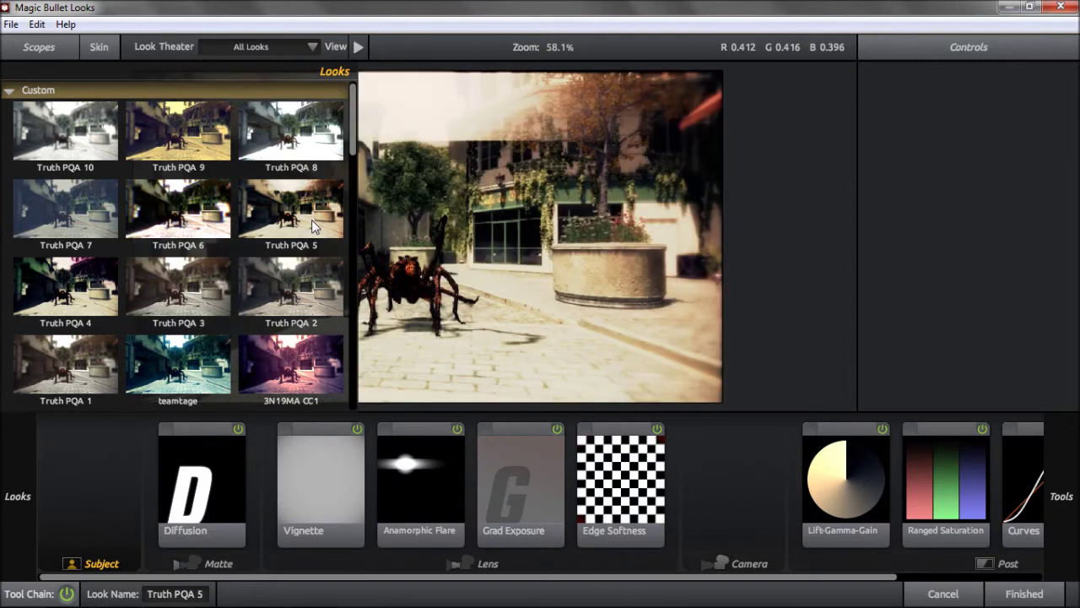
{"action": "left_click", "coordinate": [194, 141]}
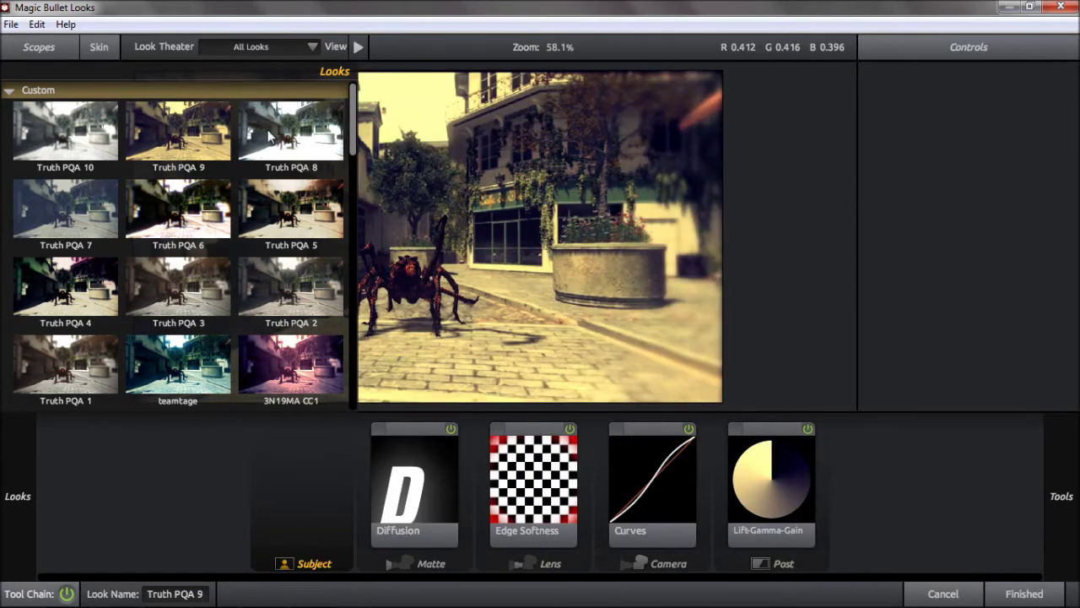
{"action": "left_click", "coordinate": [301, 131]}
{"action": "left_click", "coordinate": [295, 312]}
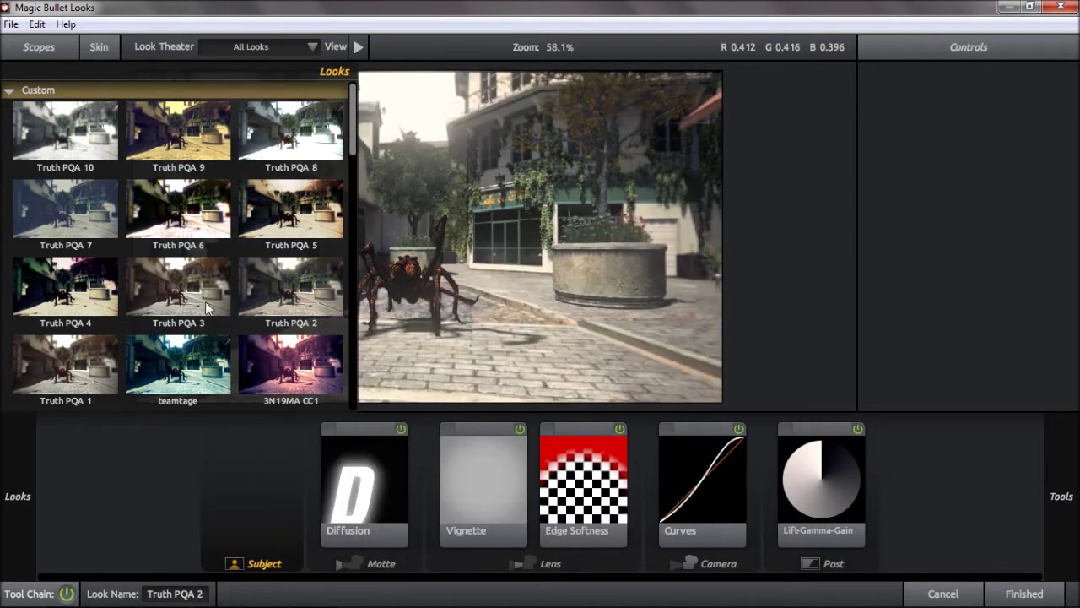
{"action": "left_click", "coordinate": [198, 361]}
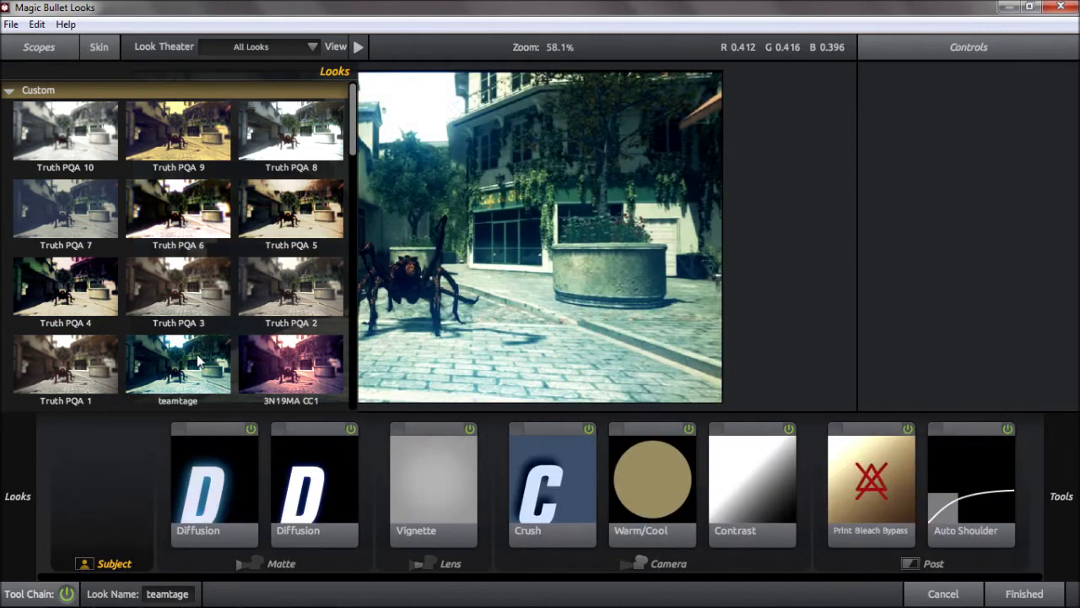
{"action": "left_click", "coordinate": [339, 363]}
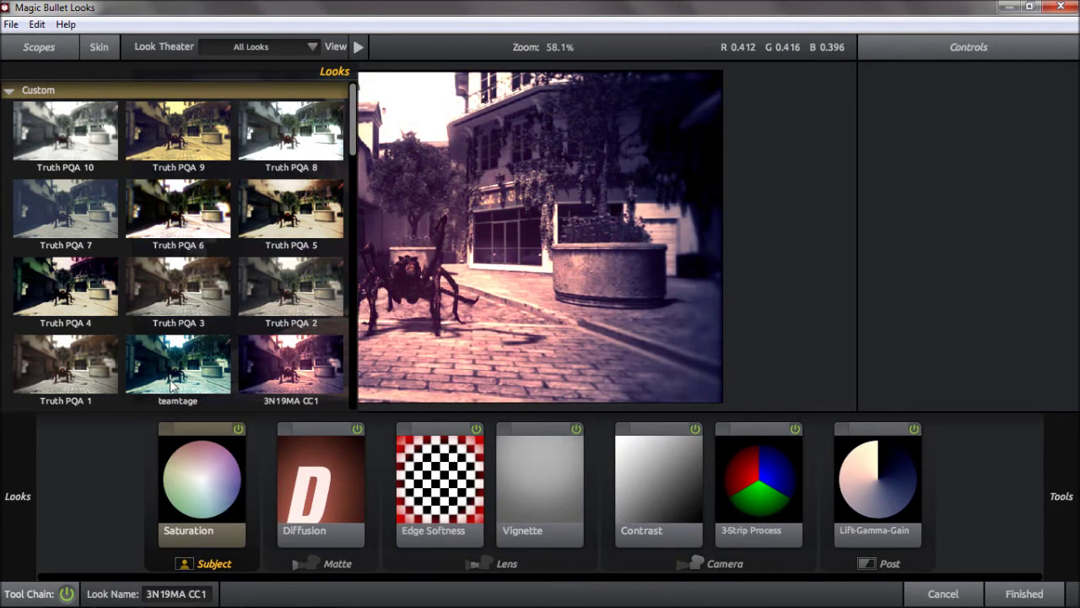
{"action": "left_click", "coordinate": [171, 384]}
{"action": "left_click", "coordinate": [268, 371]}
{"action": "left_click_drag", "start_coordinate": [349, 150], "coordinate": [349, 191]}
- Try My Army without its Vignette, then apply teamtage and return to After Effects
{"action": "left_click", "coordinate": [193, 274]}
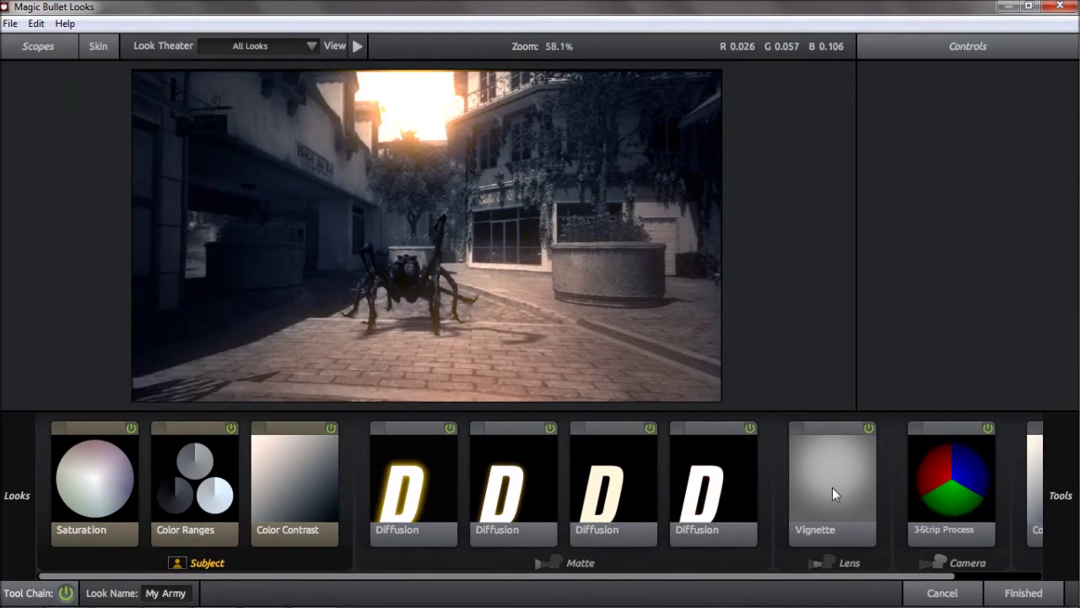
{"action": "left_click", "coordinate": [832, 487]}
{"action": "key", "text": "Delete"}
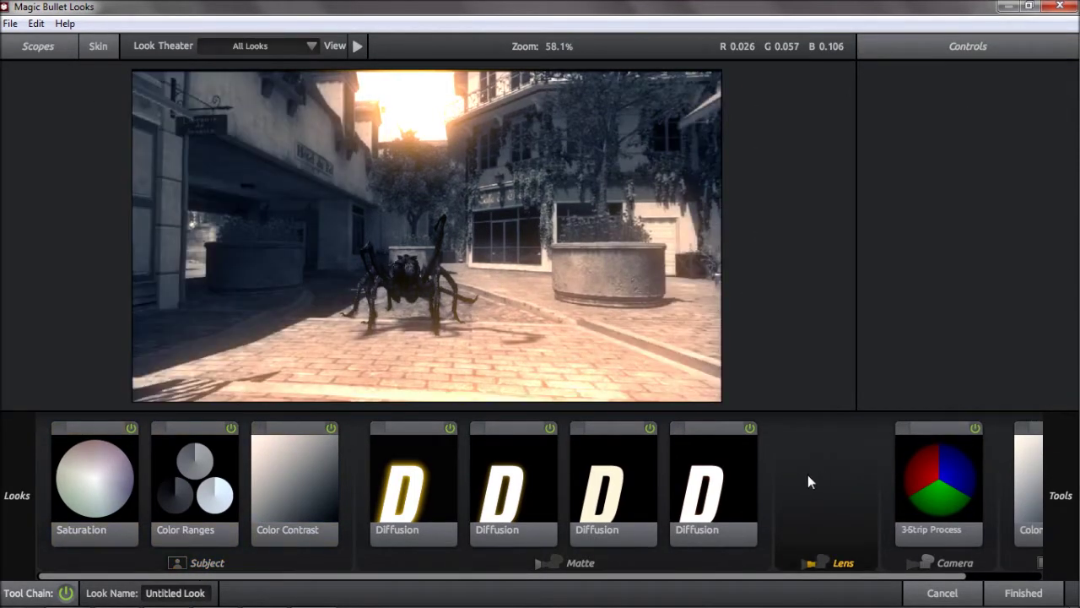
{"action": "mouse_move", "coordinate": [2, 313]}
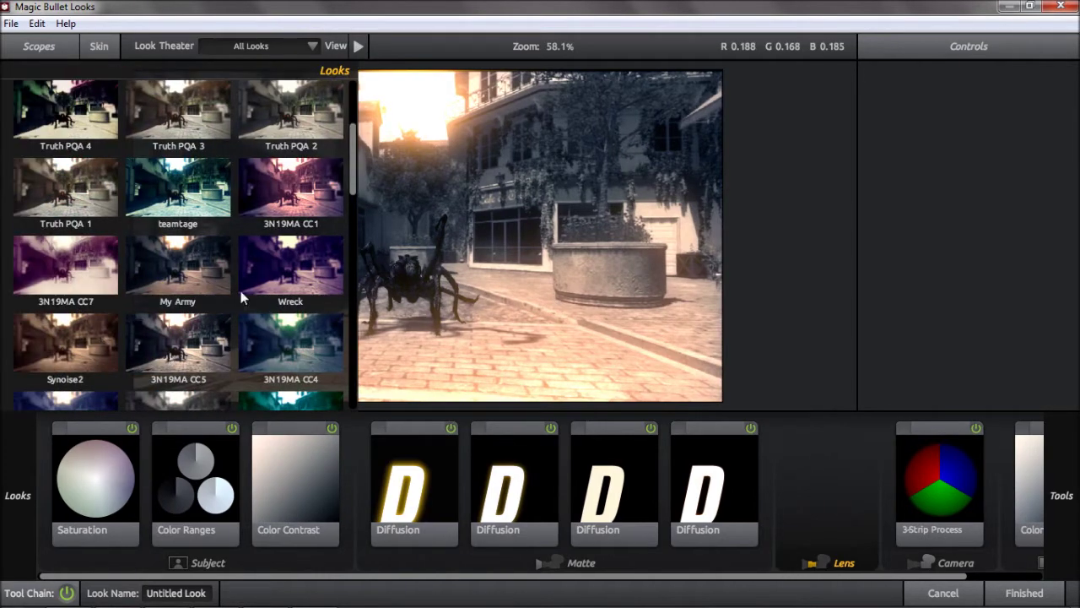
{"action": "left_click", "coordinate": [178, 187]}
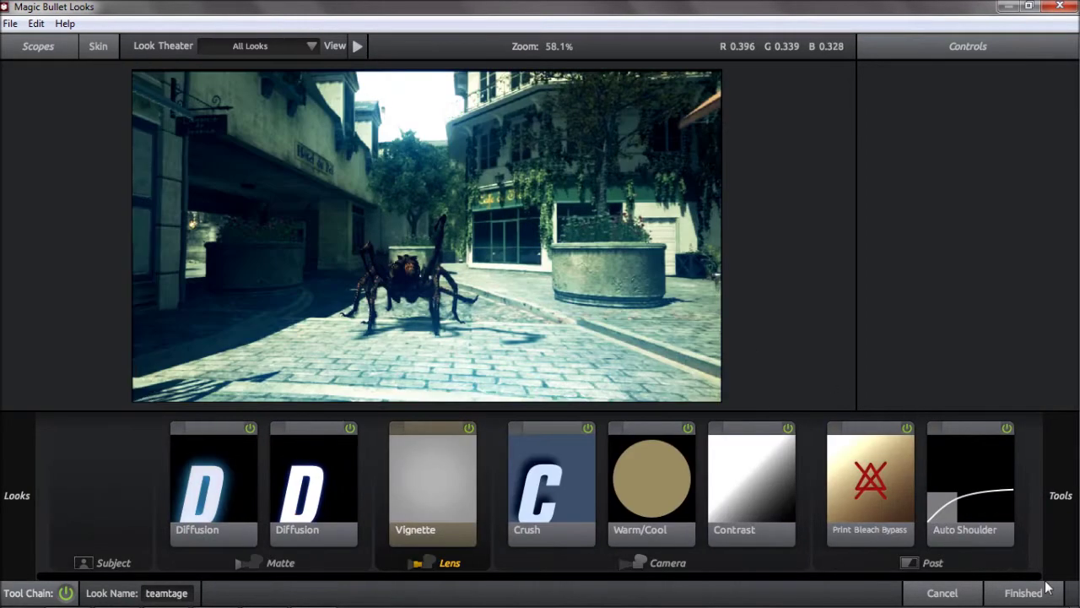
{"action": "left_click", "coordinate": [1047, 584]}
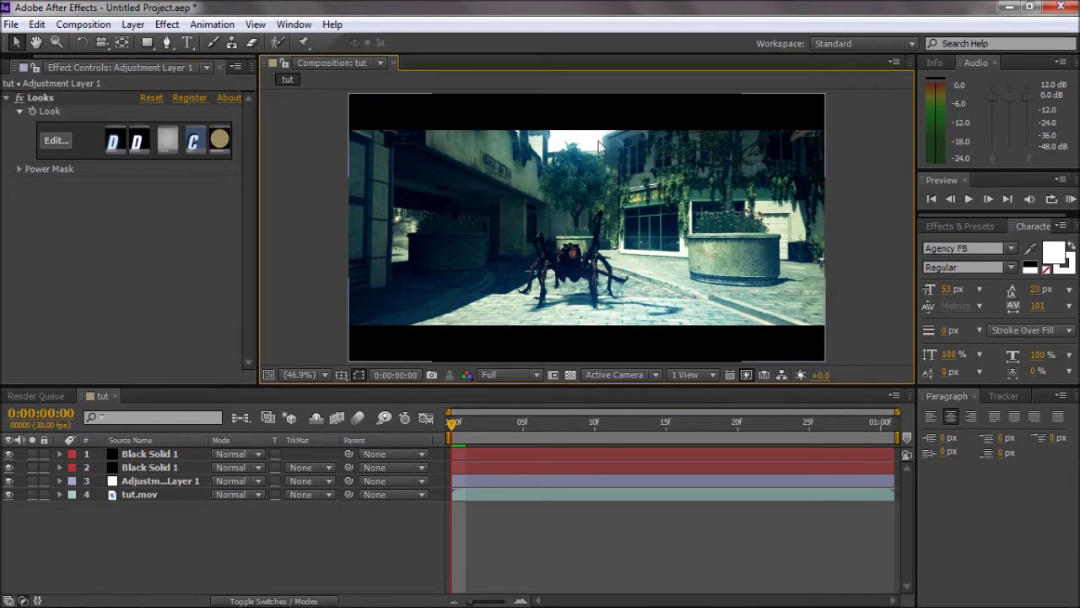
- Move Adjustment Layer 1 above both black solids and re-accept the look unchanged
{"action": "left_click_drag", "start_coordinate": [135, 481], "coordinate": [140, 450]}
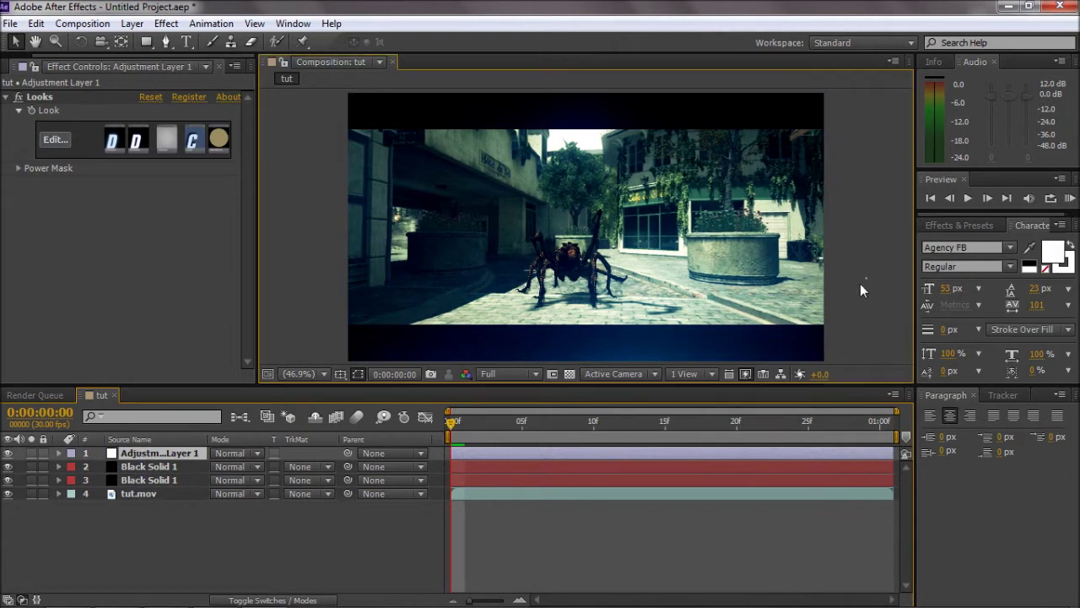
{"action": "left_click", "coordinate": [867, 212]}
{"action": "left_click", "coordinate": [55, 140]}
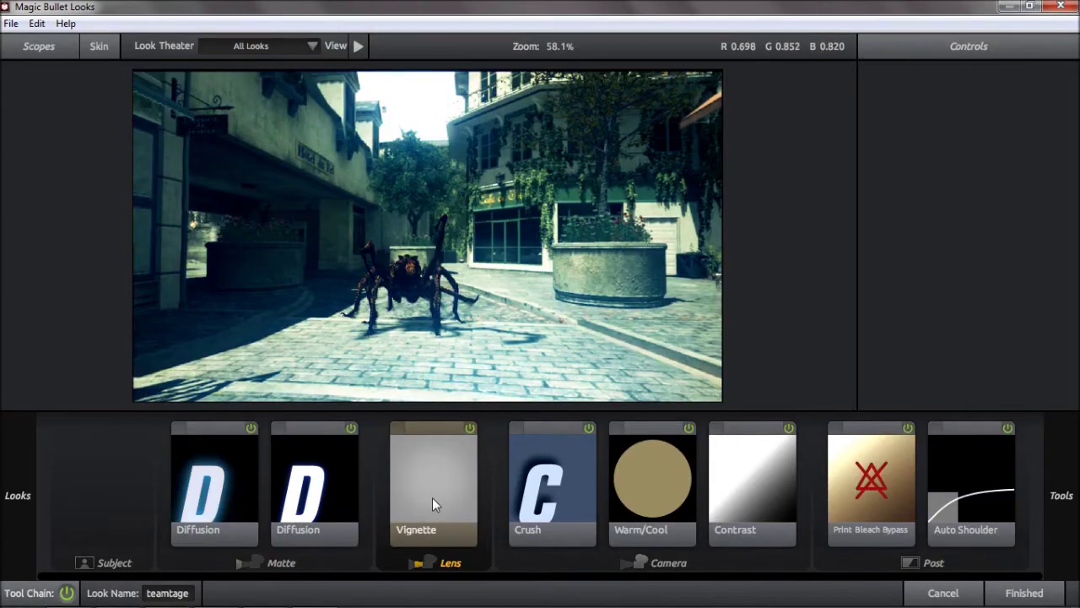
{"action": "key", "text": "Delete"}
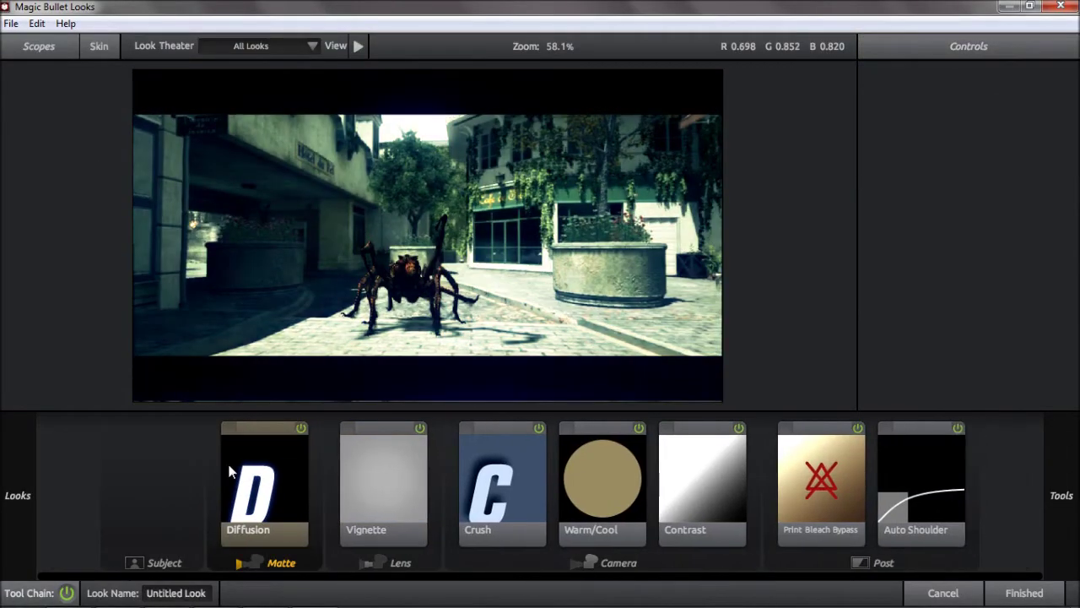
{"action": "key", "text": "ctrl+z"}
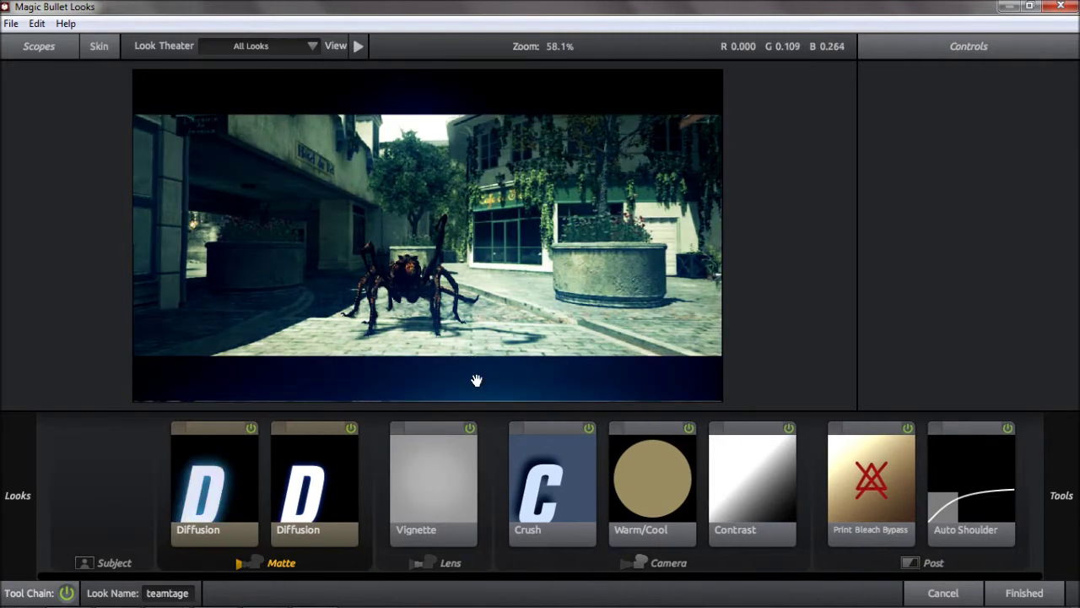
{"action": "left_click", "coordinate": [1024, 592]}
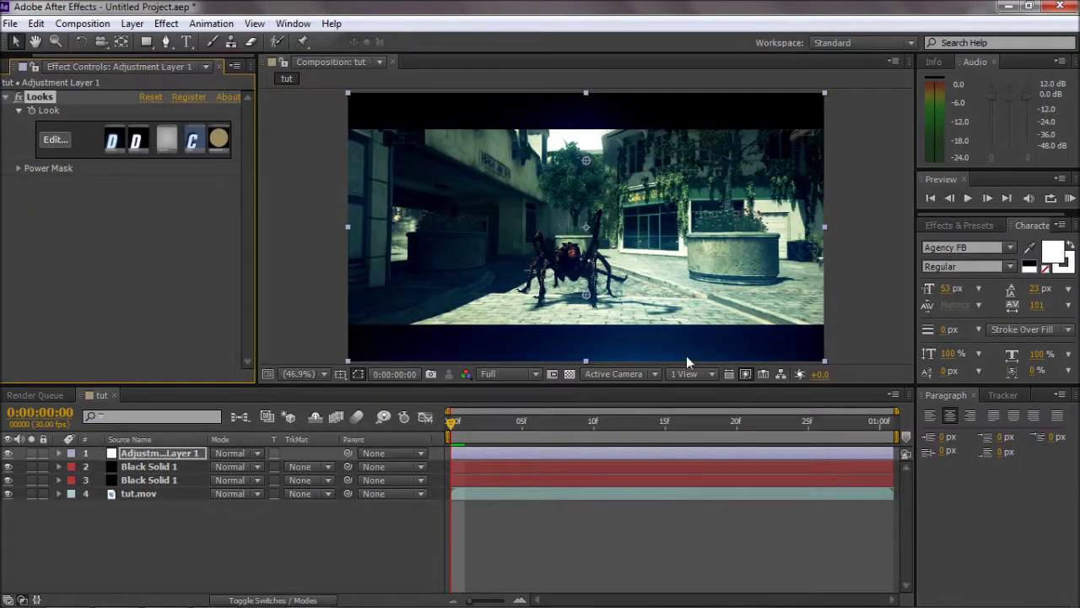
- Drop Adjustment Layer 1 below both black solids, RAM-preview the clip, then minimise After Effects
{"action": "left_click_drag", "start_coordinate": [141, 493], "coordinate": [141, 483]}
{"action": "left_click", "coordinate": [870, 287]}
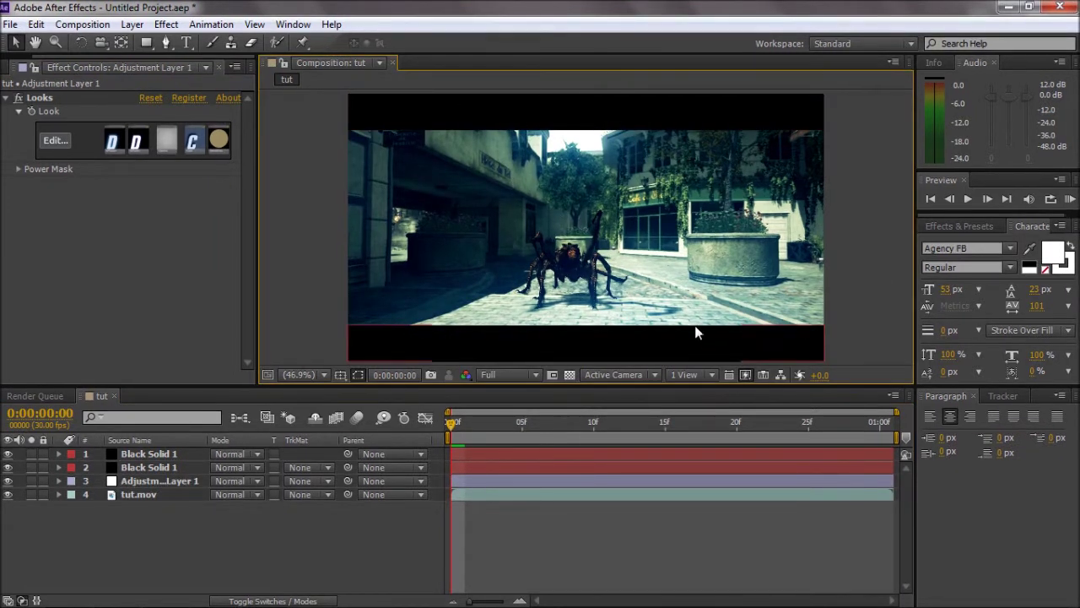
{"action": "left_click", "coordinate": [1069, 201]}
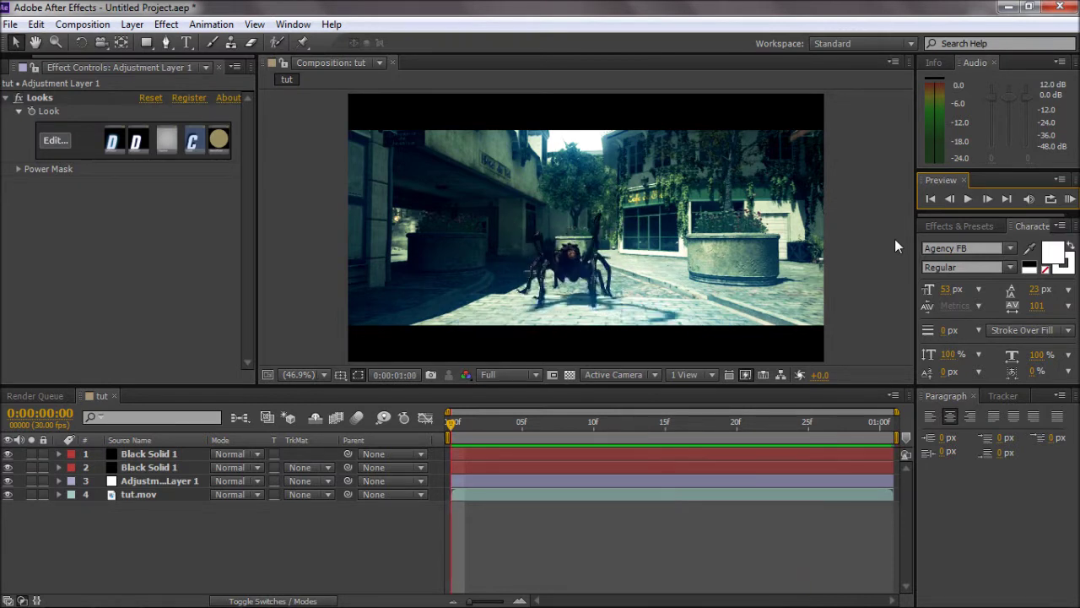
{"action": "left_click", "coordinate": [714, 282]}
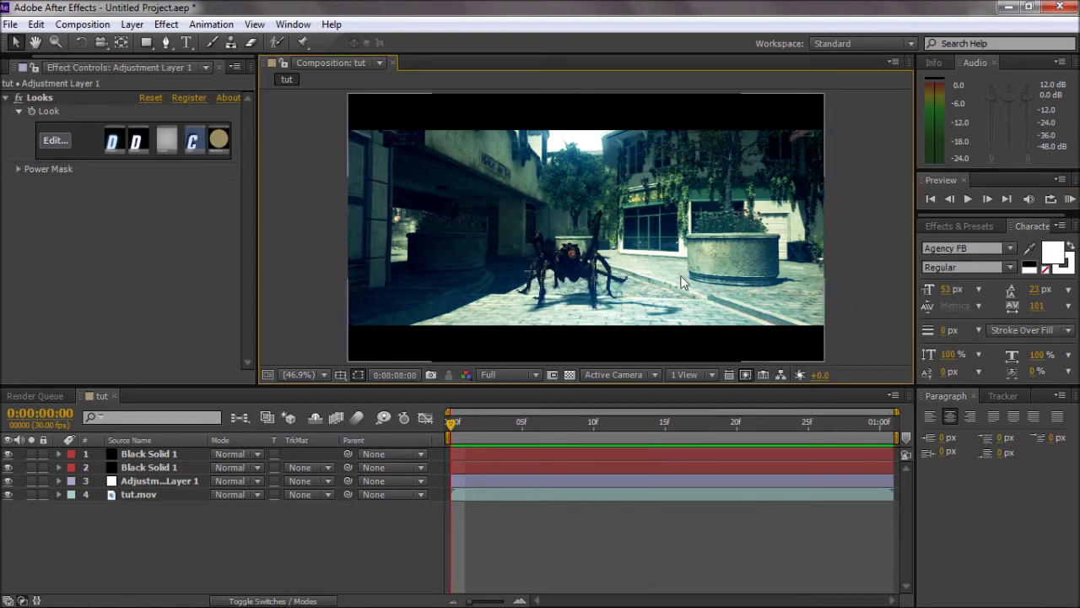
{"action": "left_click", "coordinate": [1008, 7]}
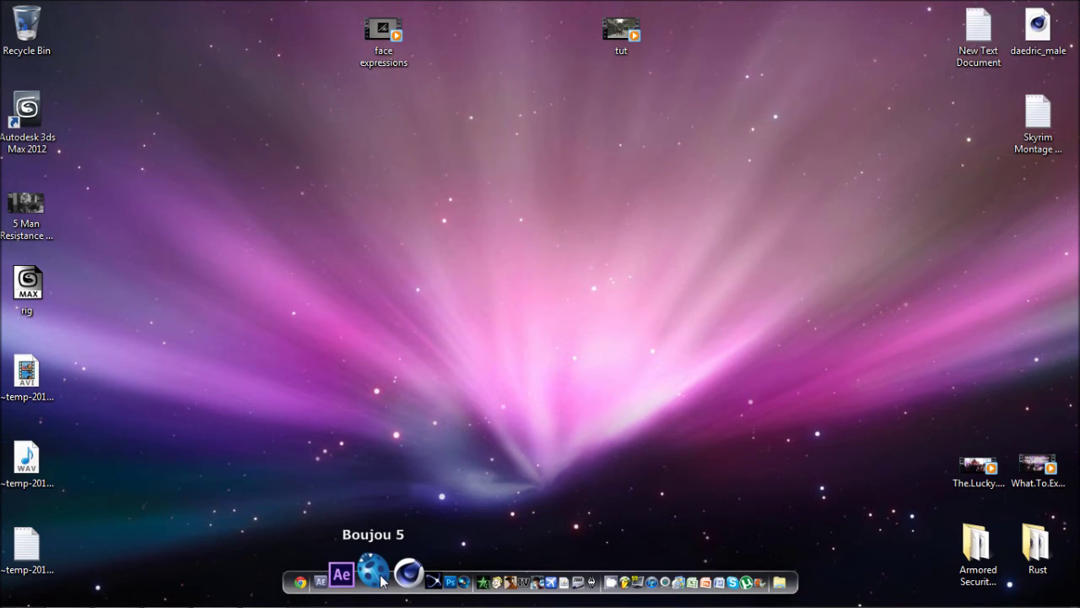
{"action": "mouse_move", "coordinate": [313, 594]}
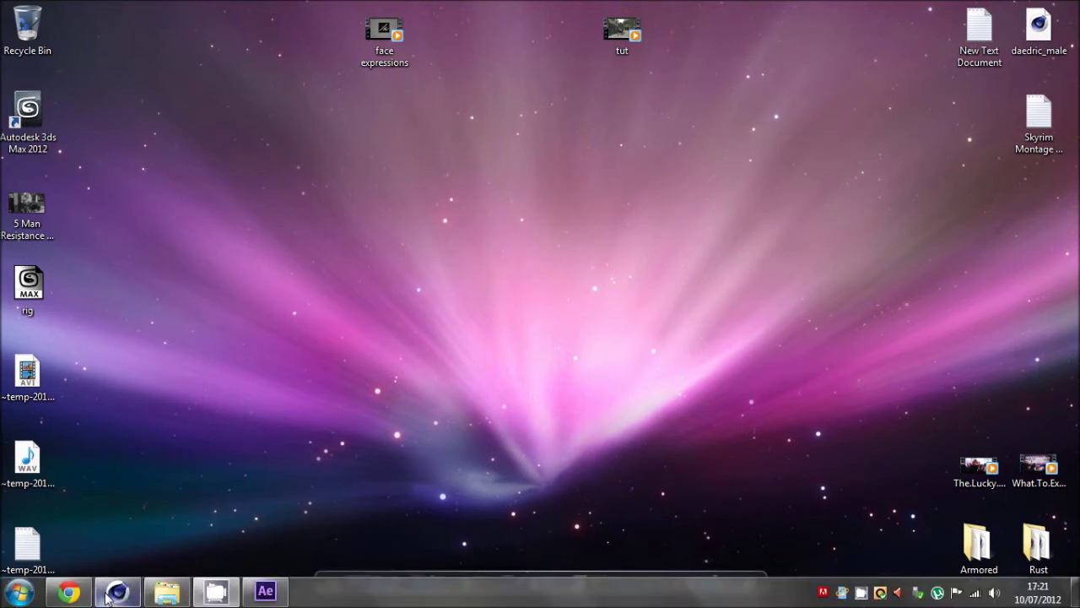
{"action": "left_click", "coordinate": [265, 591]}
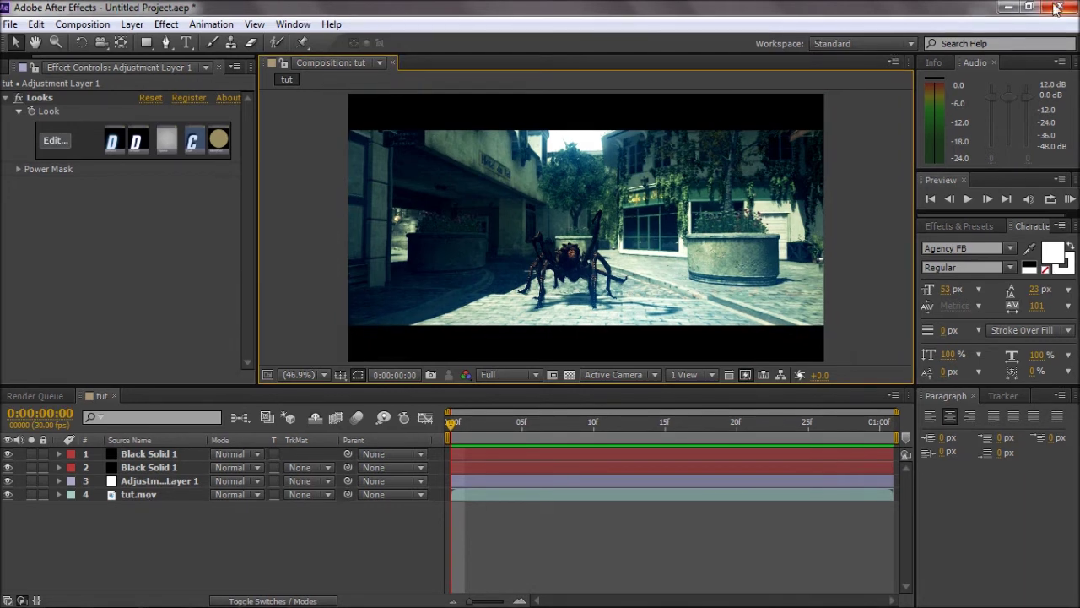
{"action": "left_click", "coordinate": [1008, 6]}
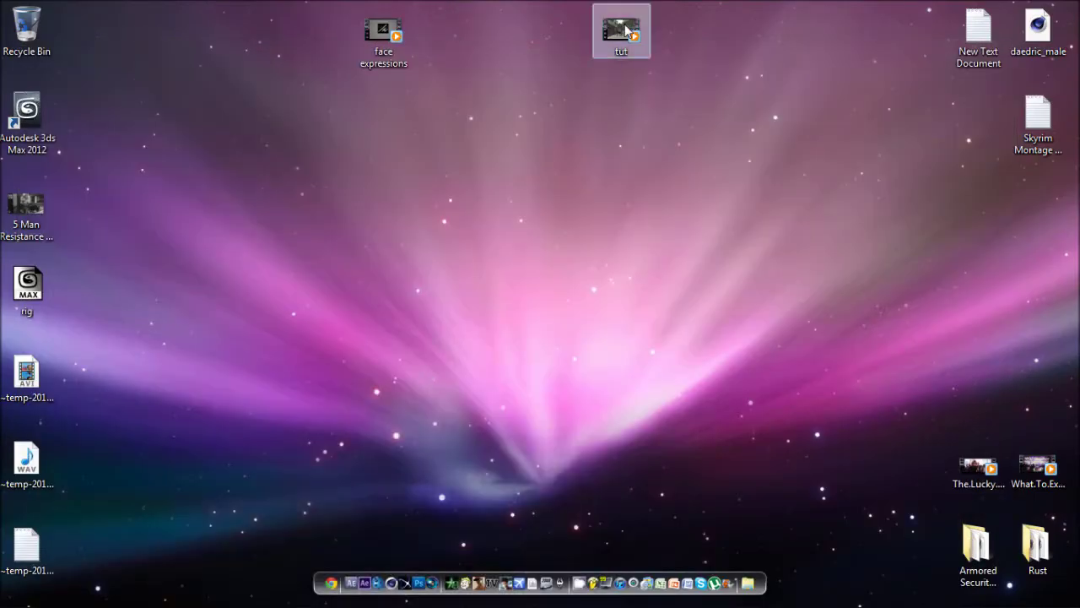
{"action": "left_click", "coordinate": [78, 592]}
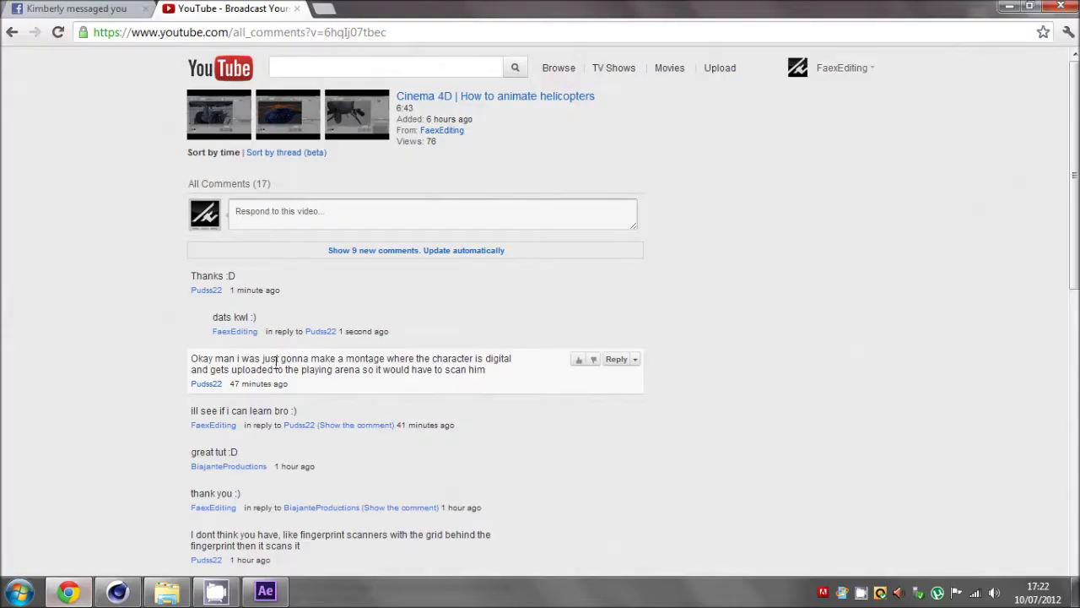
{"action": "mouse_move", "coordinate": [266, 593]}
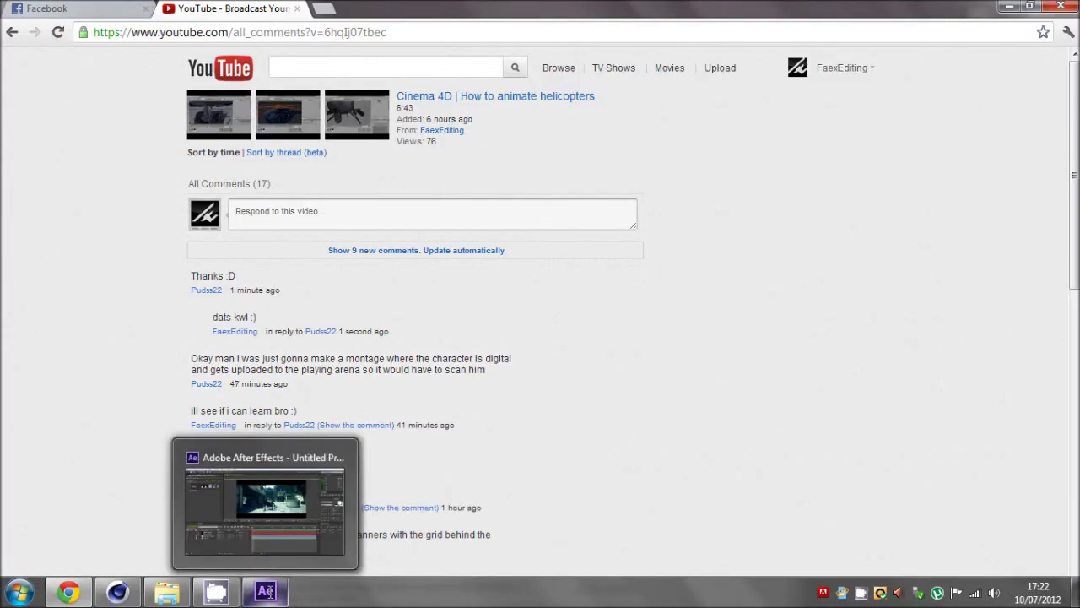
{"action": "left_click", "coordinate": [1010, 8]}
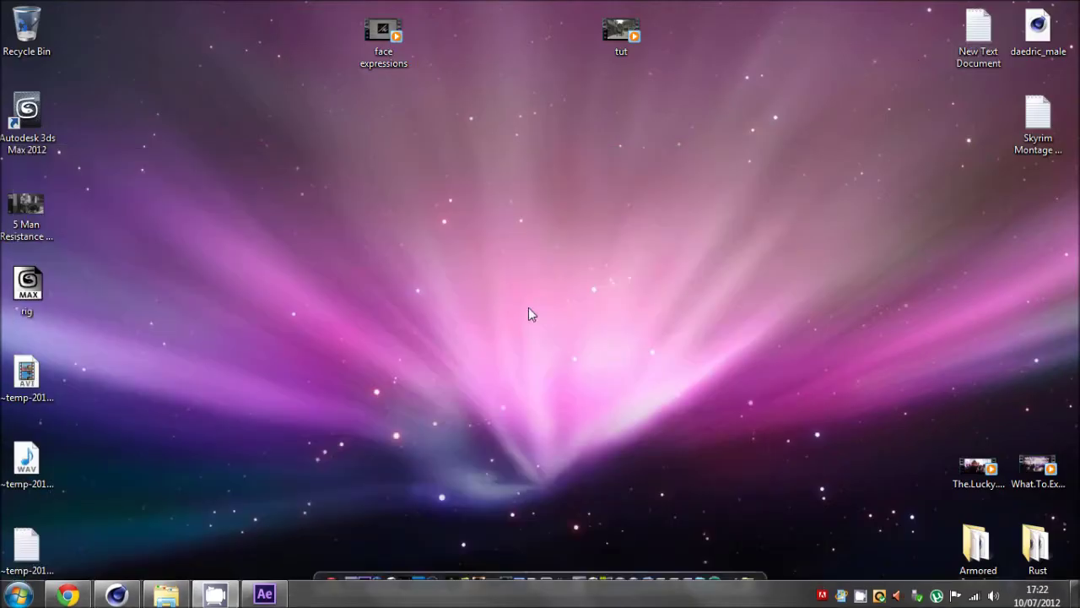
- In Cinema 4D, delete the Floor and Background objects from the scene
{"action": "left_click", "coordinate": [118, 594]}
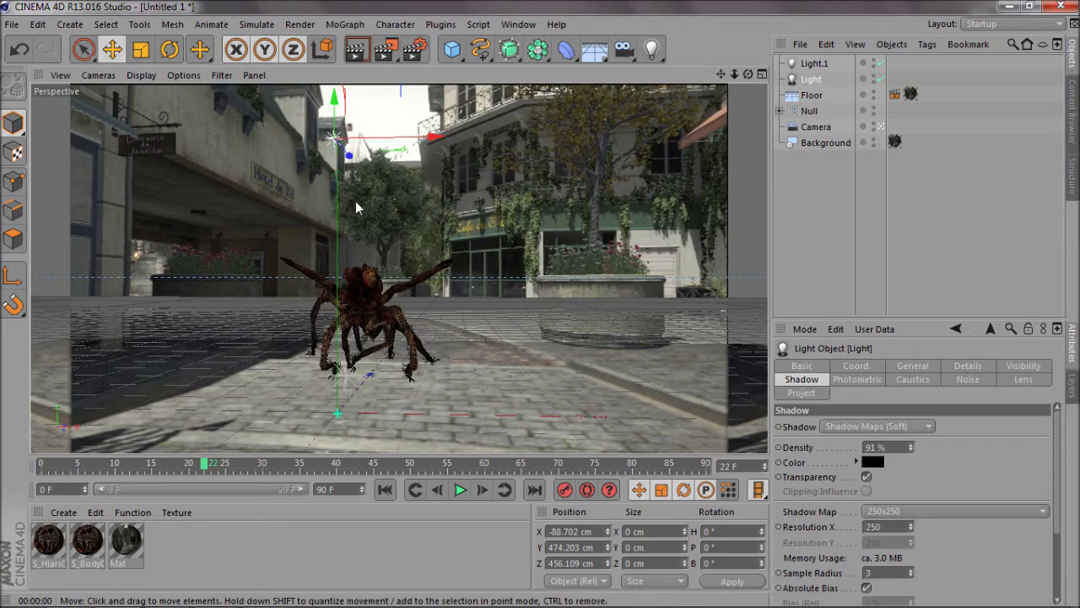
{"action": "left_click", "coordinate": [804, 226]}
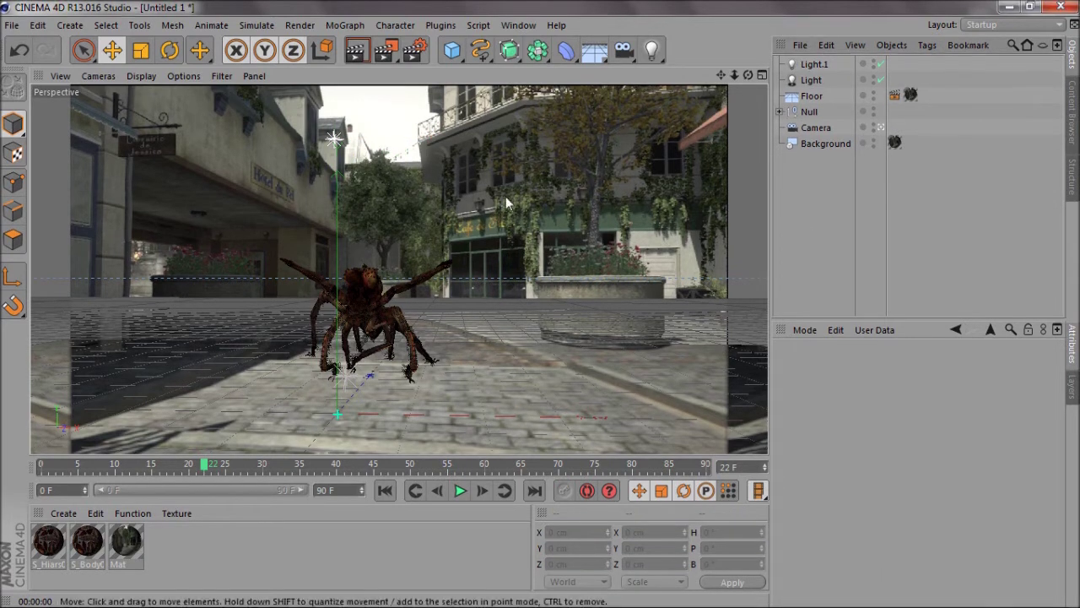
{"action": "left_click", "coordinate": [810, 95]}
{"action": "key", "text": "Delete"}
{"action": "left_click", "coordinate": [816, 127]}
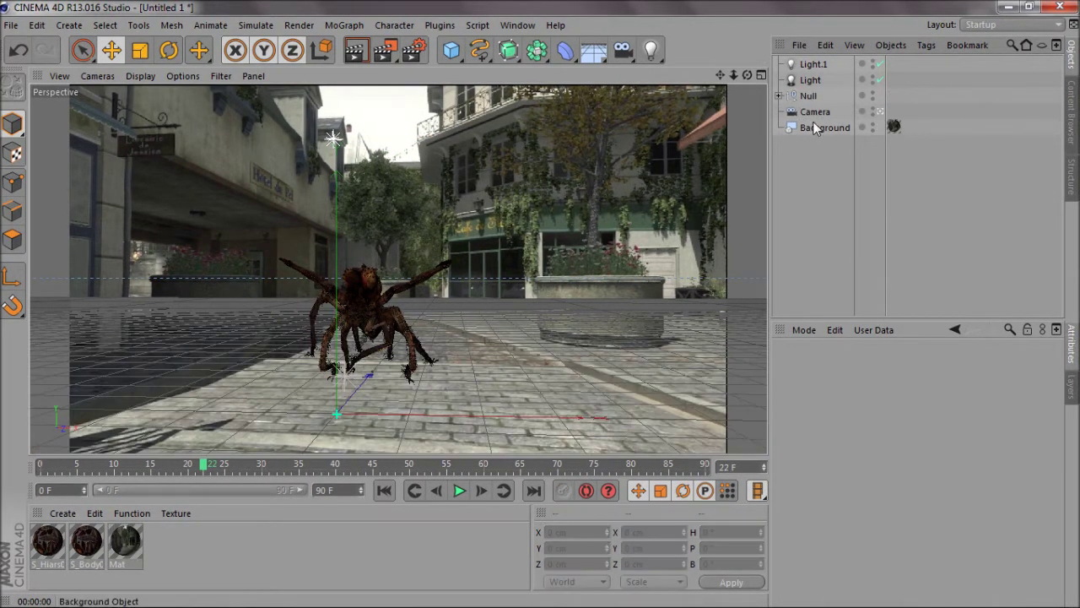
{"action": "key", "text": "Delete"}
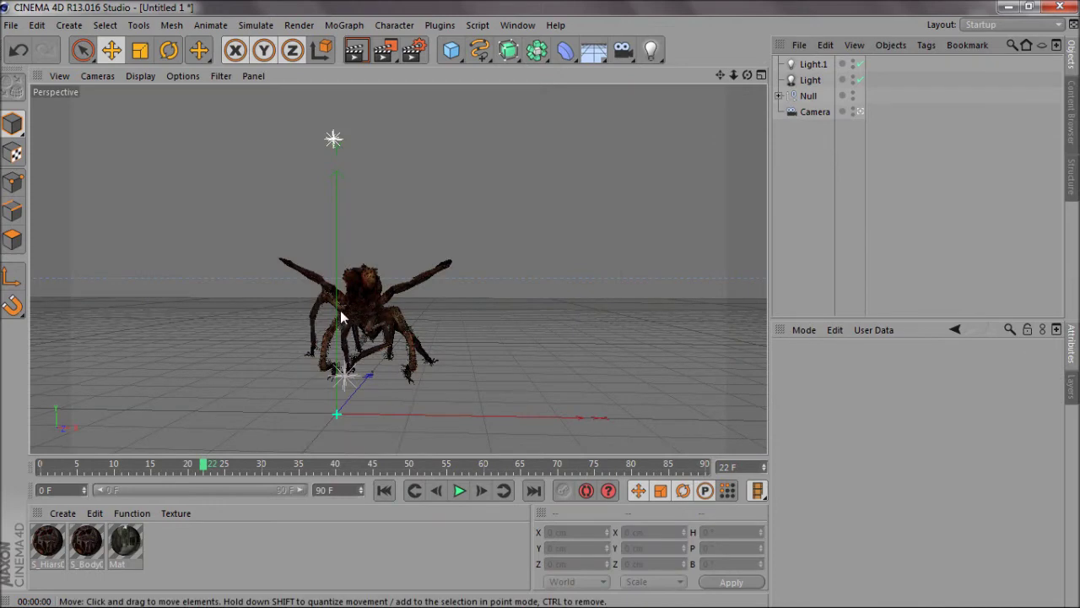
- Check the Render Settings Save page (QuickTime Movie), then switch to After Effects
{"action": "left_click", "coordinate": [412, 50]}
{"action": "left_click", "coordinate": [196, 81]}
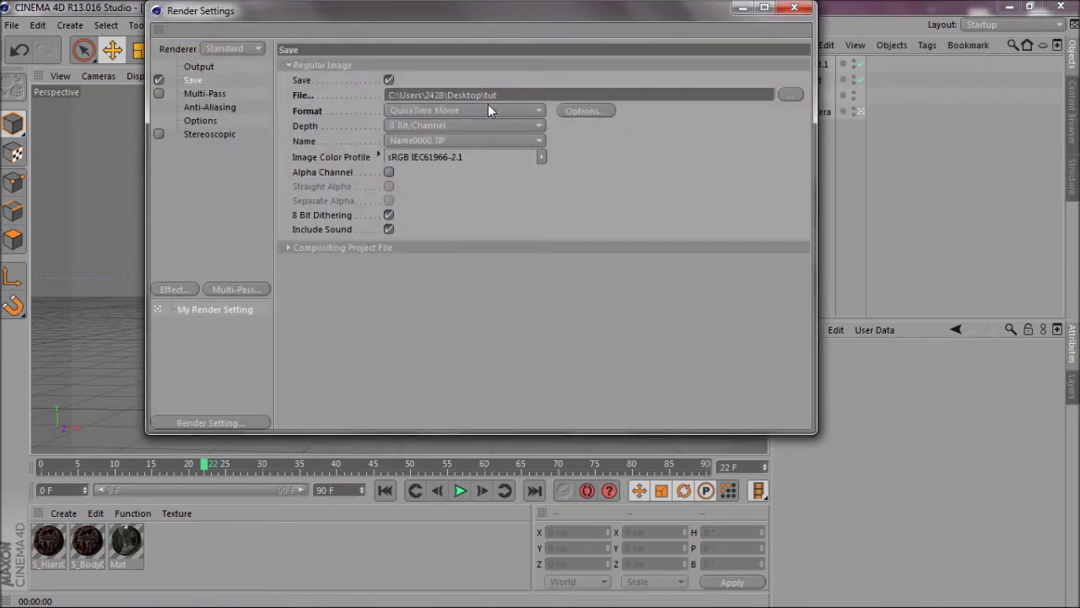
{"action": "left_click", "coordinate": [794, 7]}
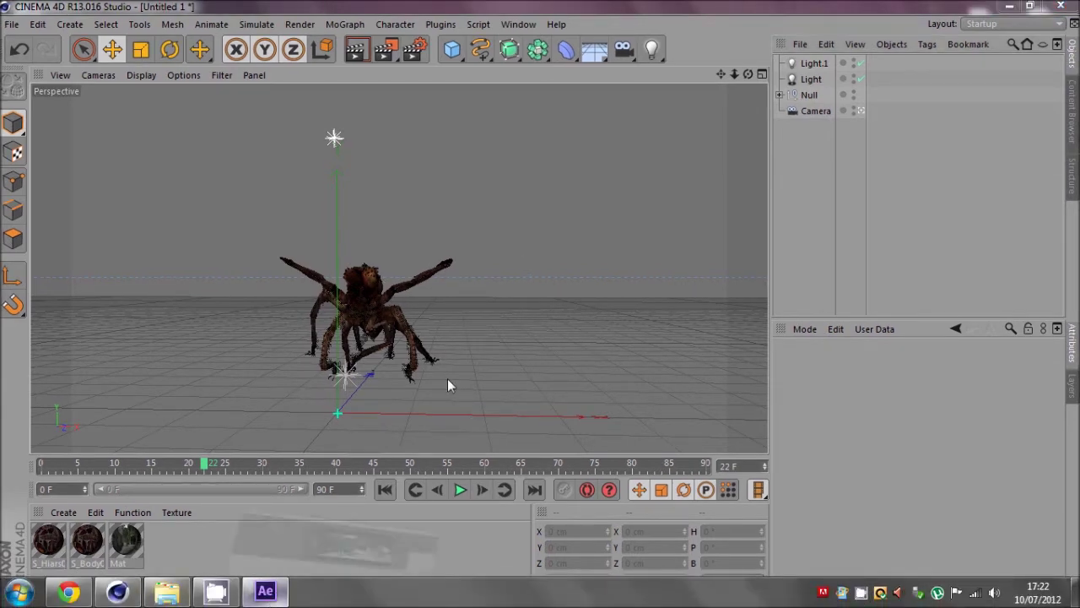
{"action": "key", "text": "alt+Tab"}
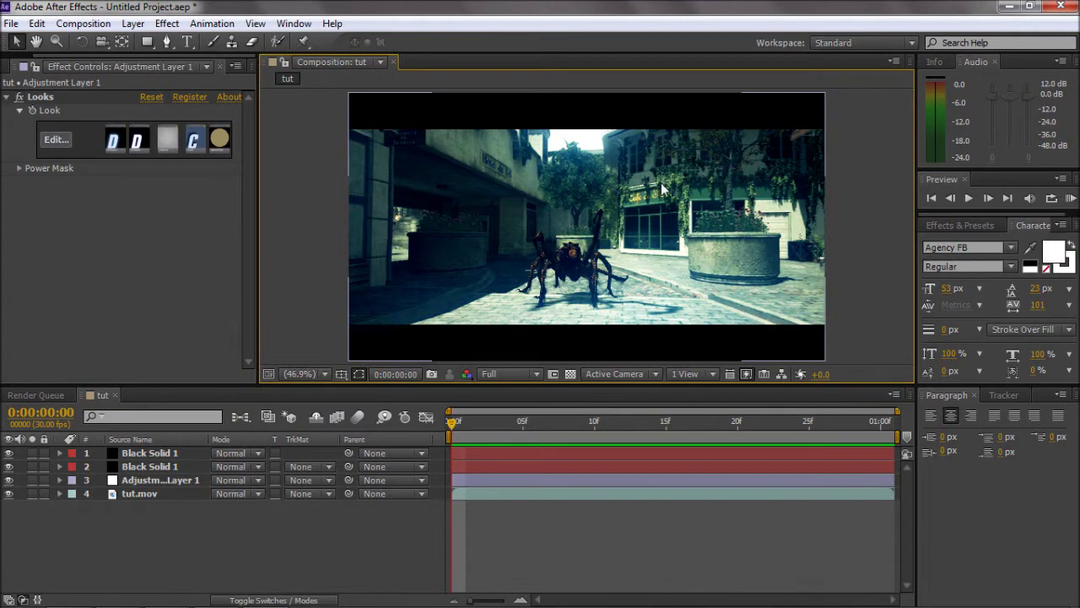
- Start a file import and browse to Documents > Faex Editing > Current Editing > Dueltage > cinematics
{"action": "left_click", "coordinate": [7, 69]}
{"action": "right_click", "coordinate": [102, 272]}
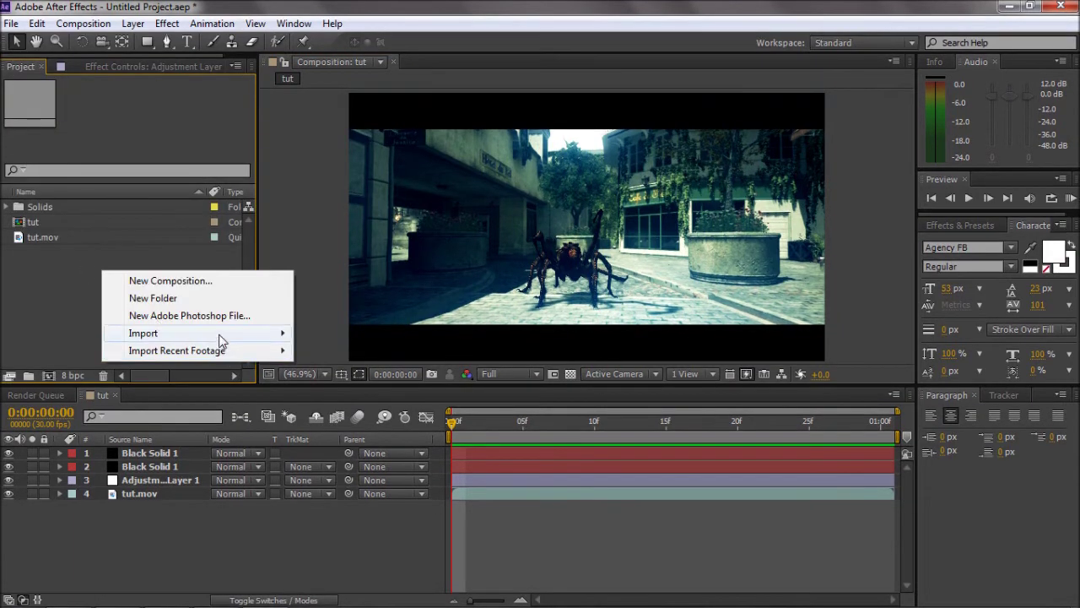
{"action": "mouse_move", "coordinate": [219, 335]}
{"action": "left_click", "coordinate": [322, 332]}
{"action": "left_click", "coordinate": [44, 207]}
{"action": "double_click", "coordinate": [229, 121]}
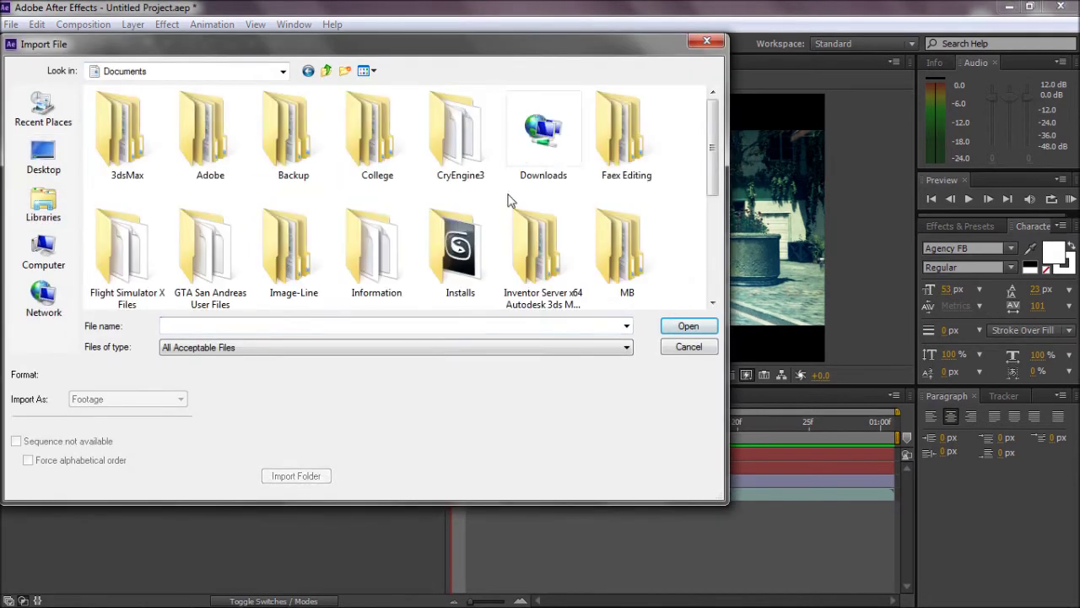
{"action": "double_click", "coordinate": [627, 135]}
{"action": "double_click", "coordinate": [378, 130]}
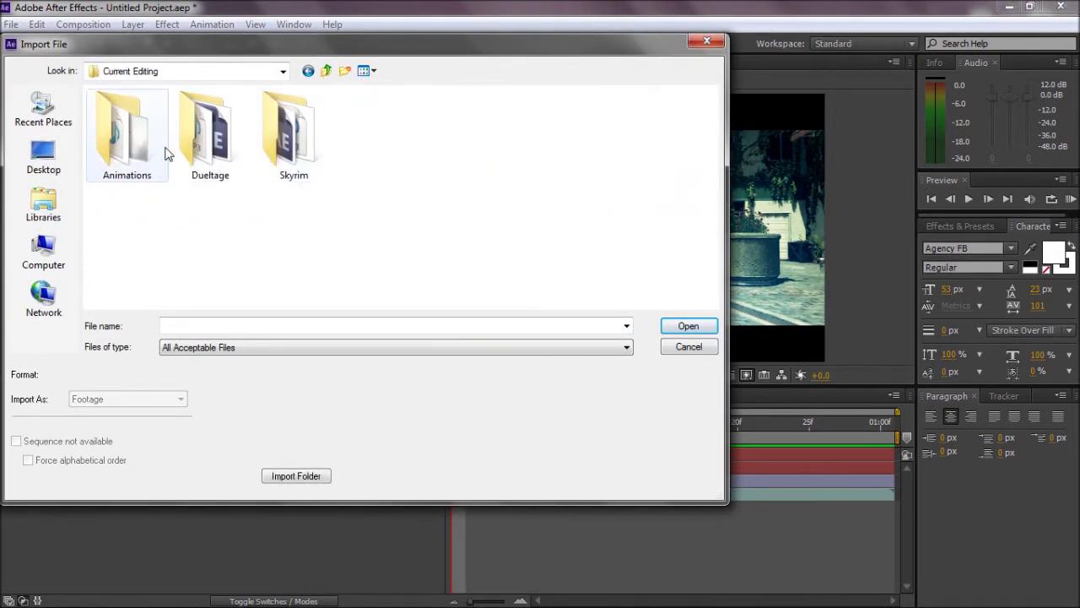
{"action": "double_click", "coordinate": [210, 131]}
{"action": "double_click", "coordinate": [131, 148]}
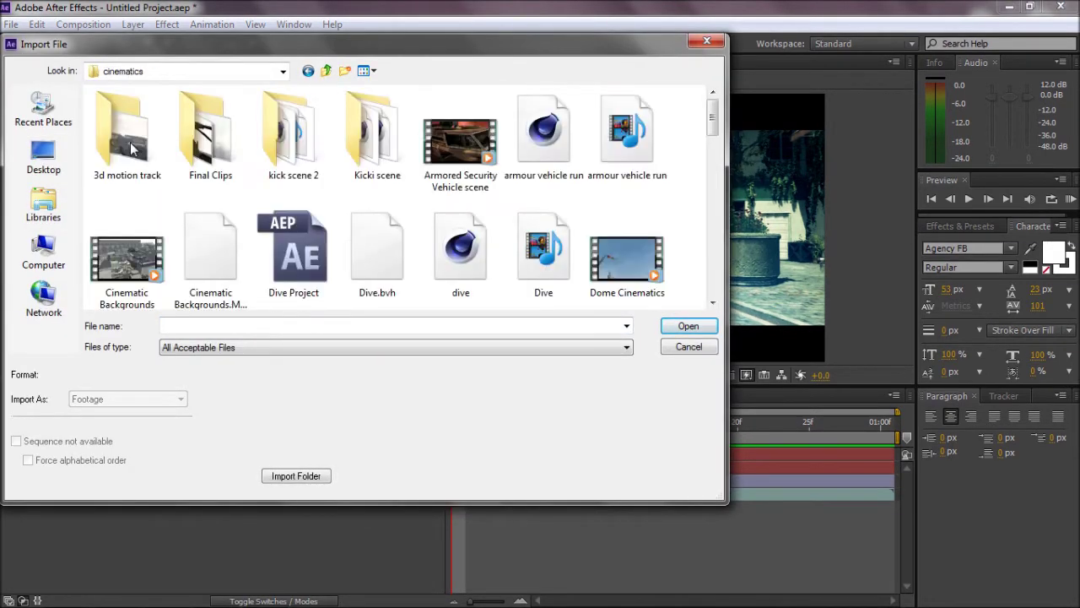
- Import the Dive clip into the project, confirming the footage interpretation
{"action": "scroll", "coordinate": [548, 222], "scroll_direction": "down", "scroll_amount": 1}
{"action": "double_click", "coordinate": [547, 218]}
{"action": "left_click", "coordinate": [548, 402]}
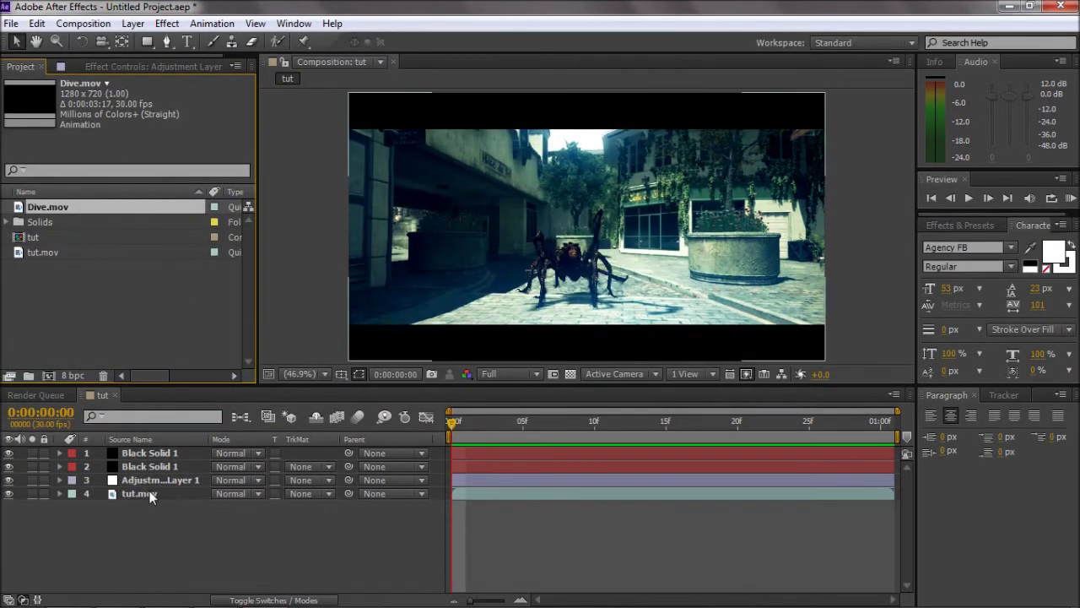
{"action": "left_click", "coordinate": [140, 295]}
- Add Dive.mov to the tut composition and preview the soldier at frame 10 ungraded
{"action": "left_click_drag", "start_coordinate": [63, 209], "coordinate": [149, 478]}
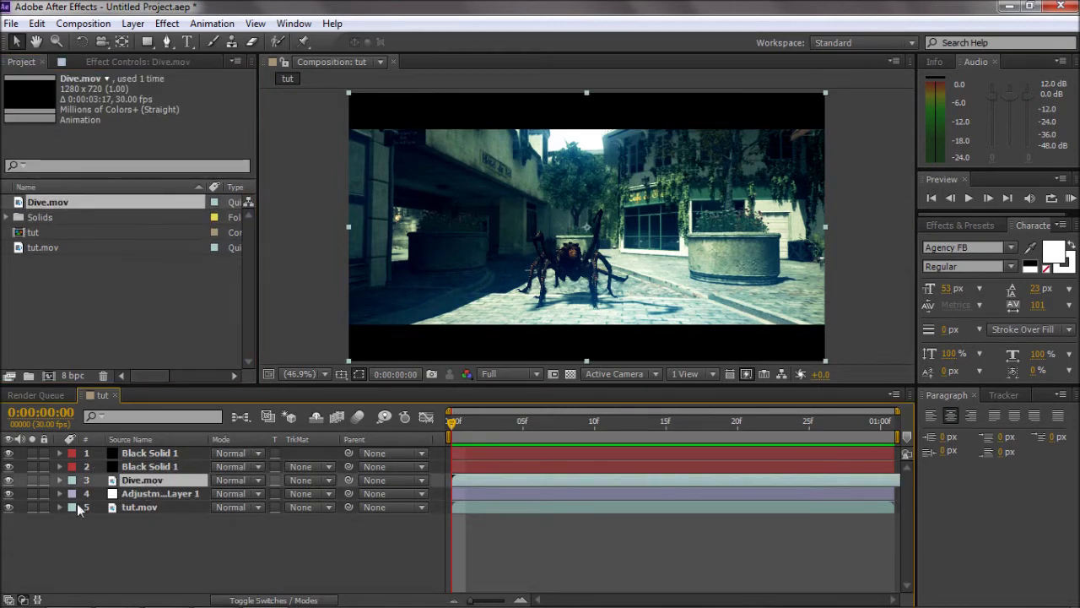
{"action": "left_click", "coordinate": [9, 493]}
{"action": "left_click", "coordinate": [522, 425]}
{"action": "left_click_drag", "start_coordinate": [520, 425], "coordinate": [600, 423]}
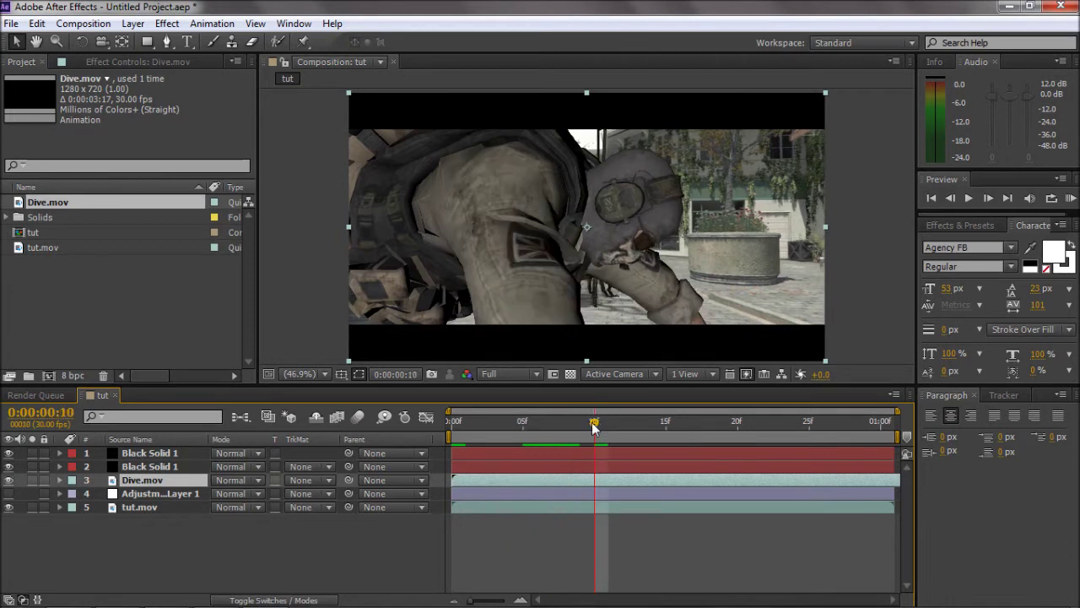
{"action": "left_click", "coordinate": [8, 493]}
- Move Dive.mov beneath the adjustment layer and make tut.mov visible
{"action": "left_click_drag", "start_coordinate": [142, 479], "coordinate": [164, 498]}
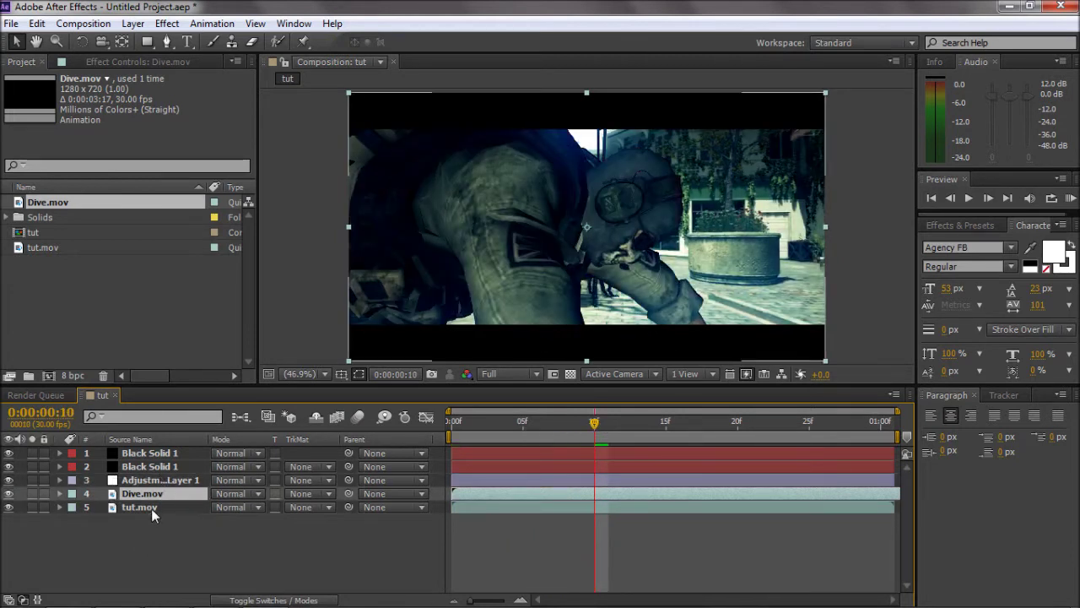
{"action": "left_click", "coordinate": [151, 508]}
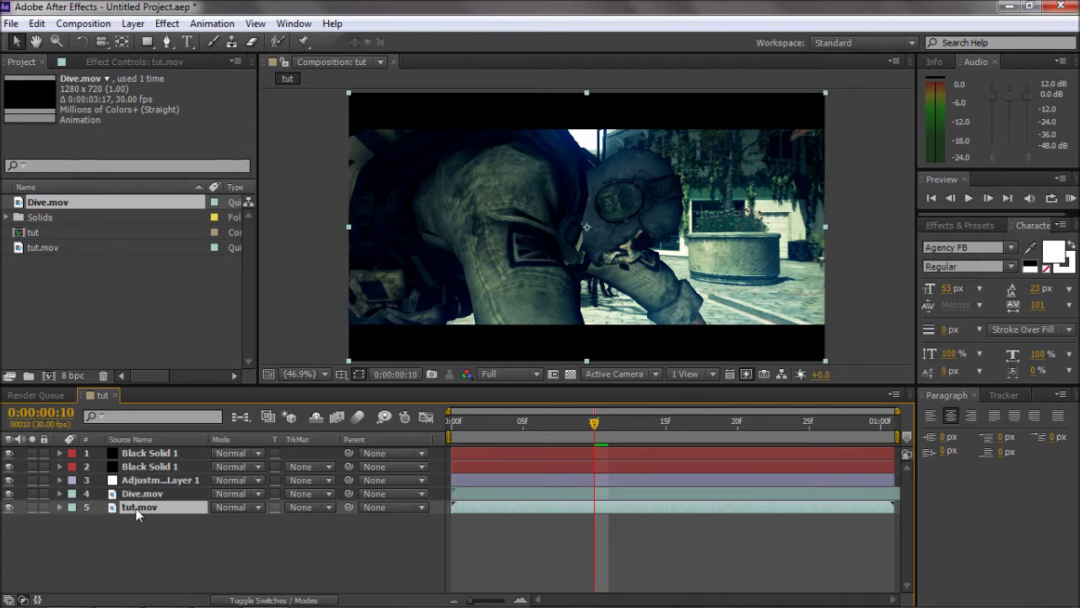
{"action": "left_click", "coordinate": [8, 507]}
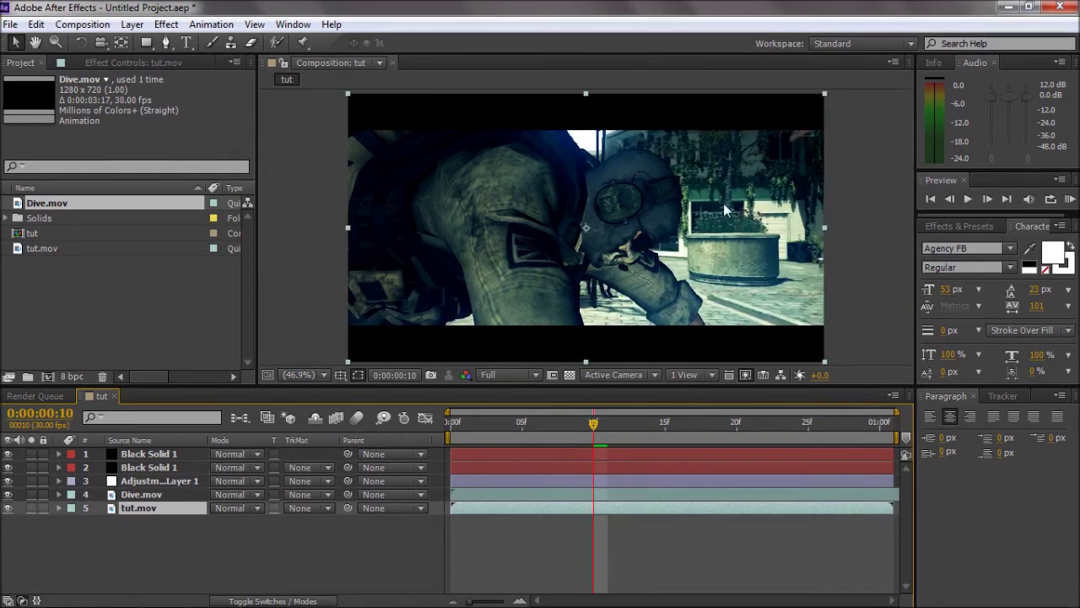
{"action": "left_click", "coordinate": [838, 249]}
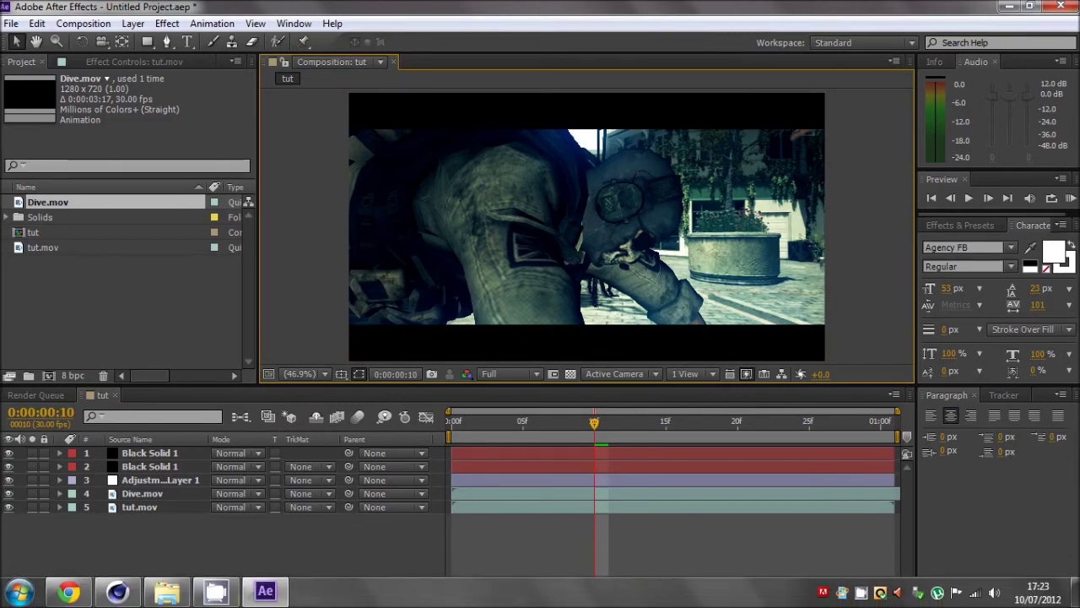
- Check the Mat material in Cinema 4D, then return to After Effects and select Dive.mov
{"action": "left_click", "coordinate": [141, 596]}
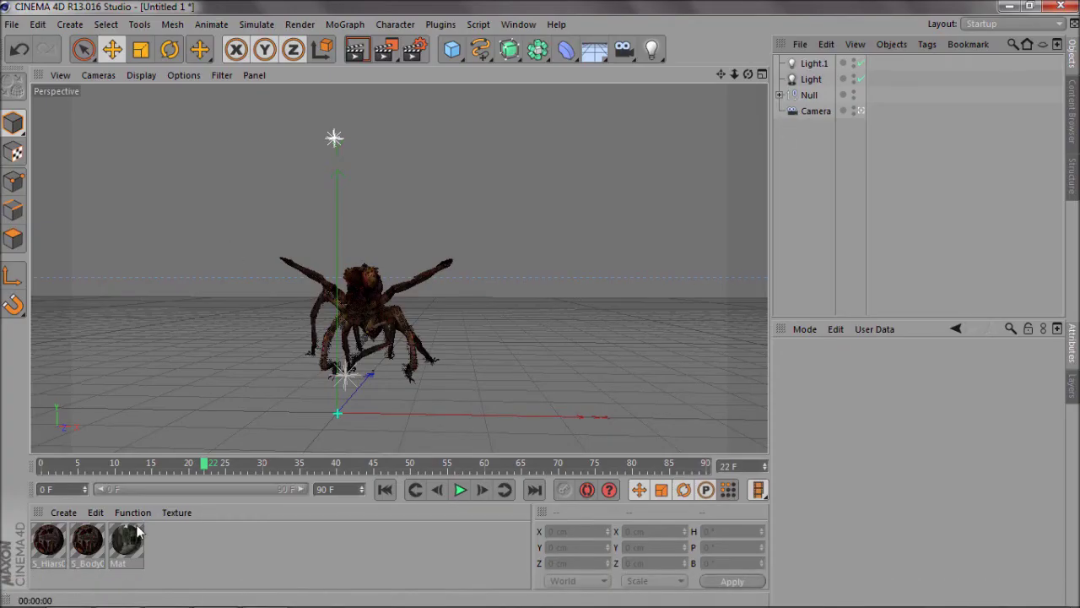
{"action": "left_click", "coordinate": [127, 550]}
{"action": "left_click", "coordinate": [266, 596]}
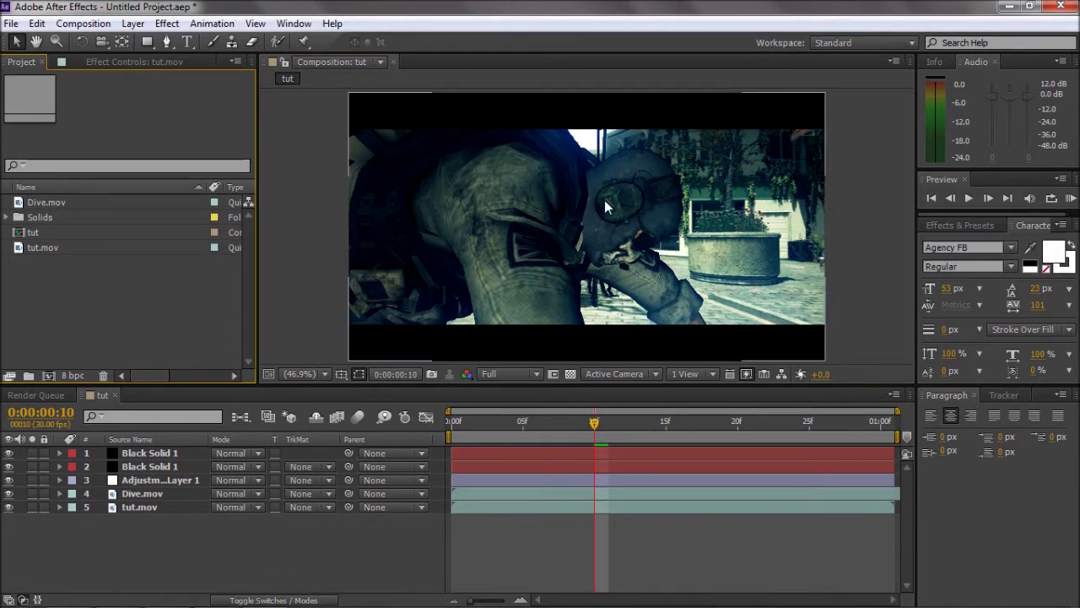
{"action": "left_click", "coordinate": [141, 479]}
{"action": "left_click", "coordinate": [142, 494]}
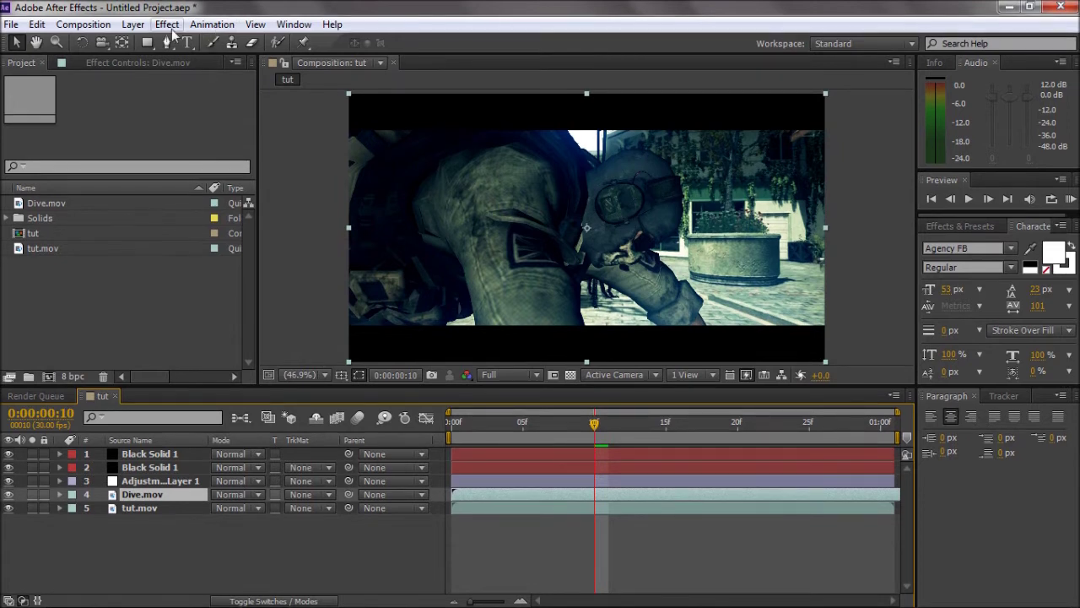
{"action": "left_click", "coordinate": [166, 24]}
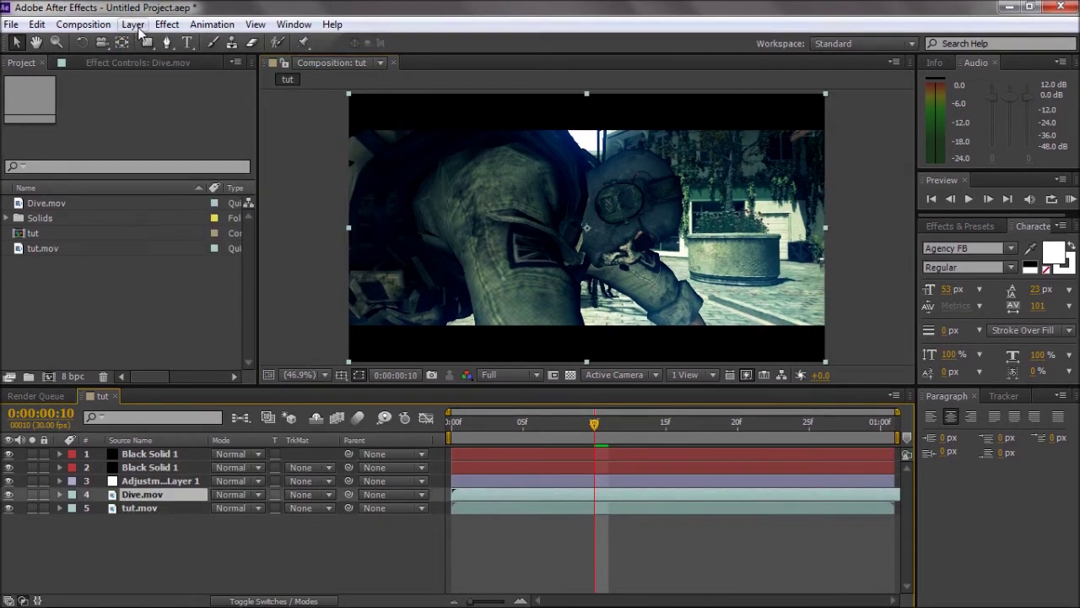
- Apply Brightness & Contrast to Dive.mov, then delete the effect
{"action": "left_click", "coordinate": [166, 24]}
{"action": "mouse_move", "coordinate": [251, 172]}
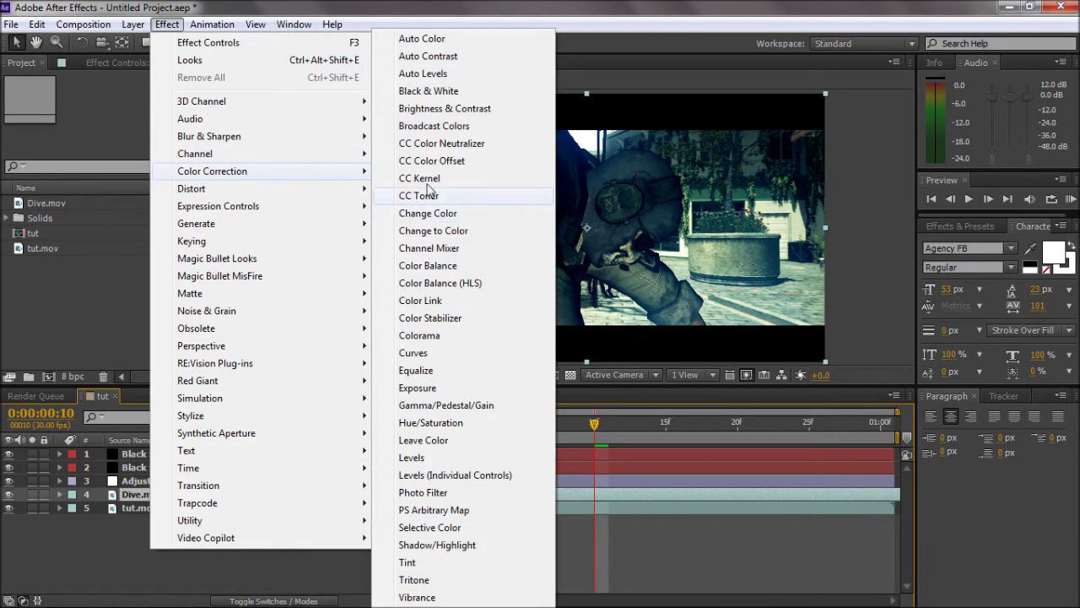
{"action": "left_click", "coordinate": [426, 109]}
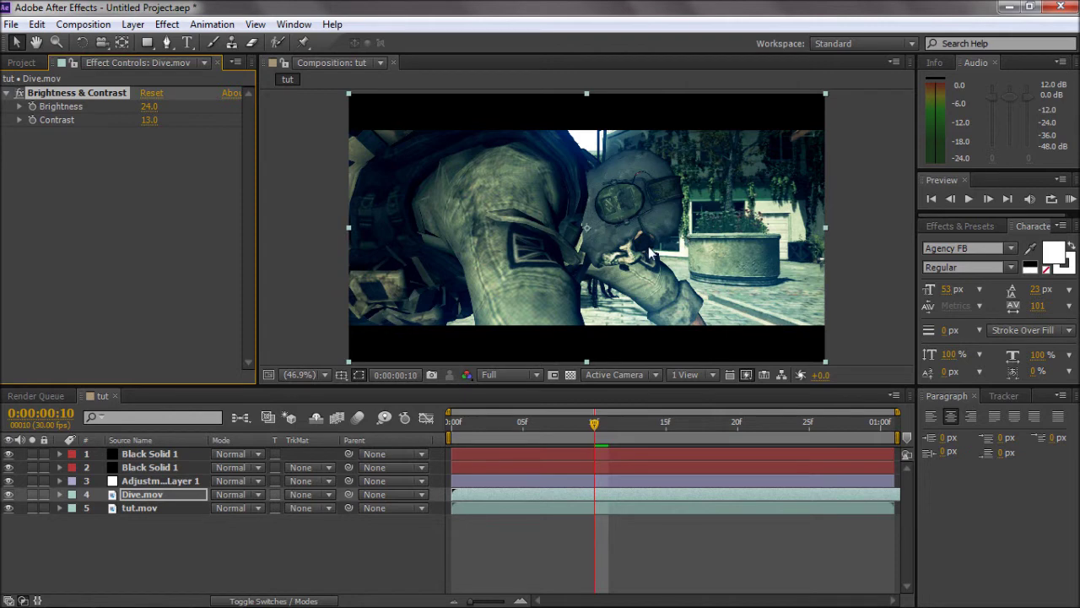
{"action": "key", "text": "Delete"}
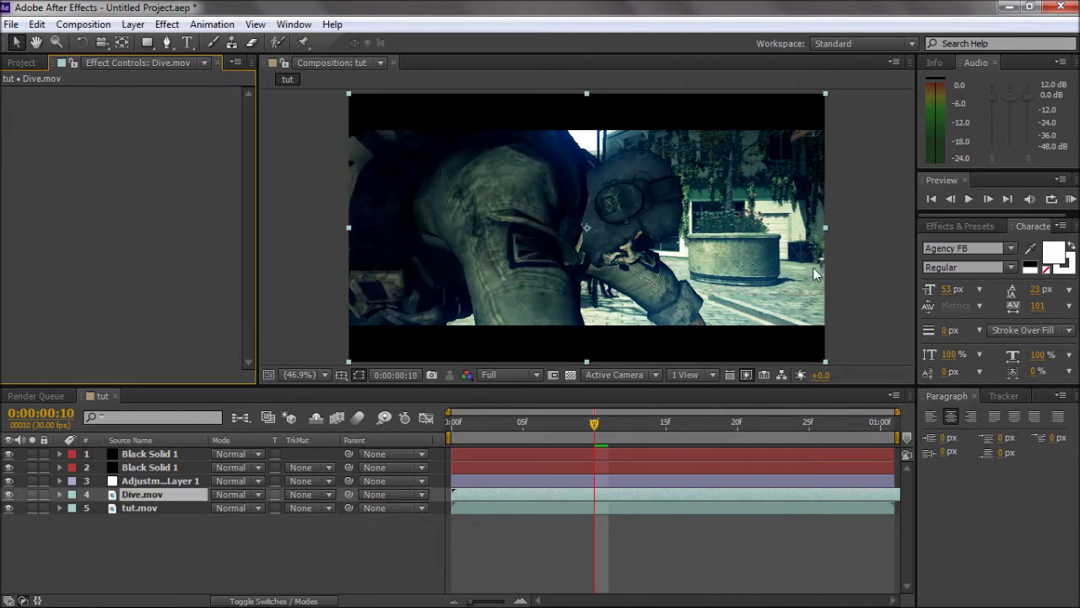
- Inspect the letterbox bar and Adjustment Layer 1's Looks effect, then deselect everything
{"action": "left_click", "coordinate": [847, 255]}
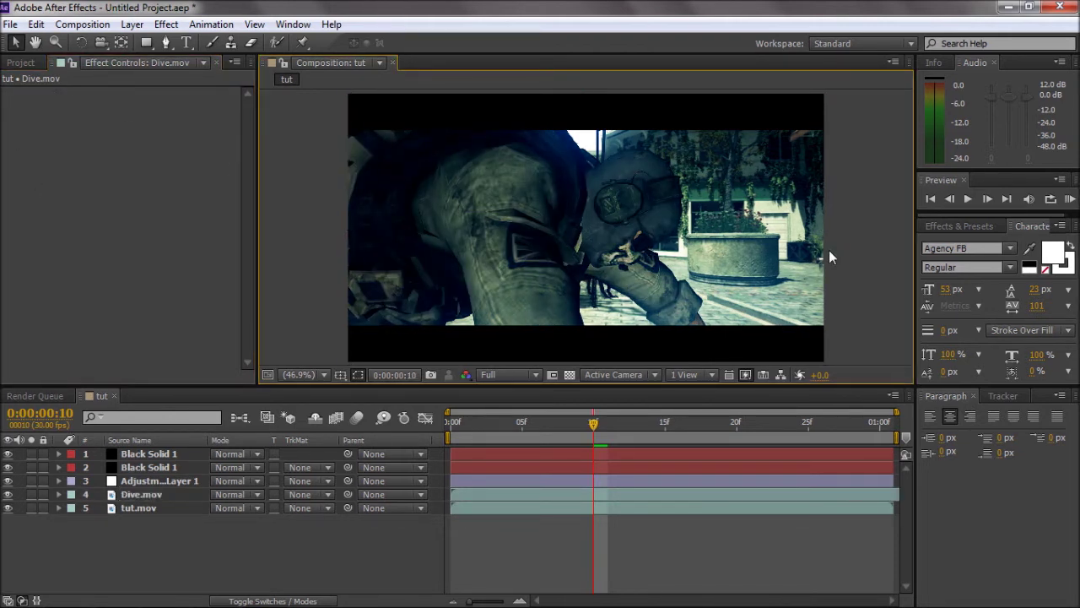
{"action": "left_click", "coordinate": [591, 357]}
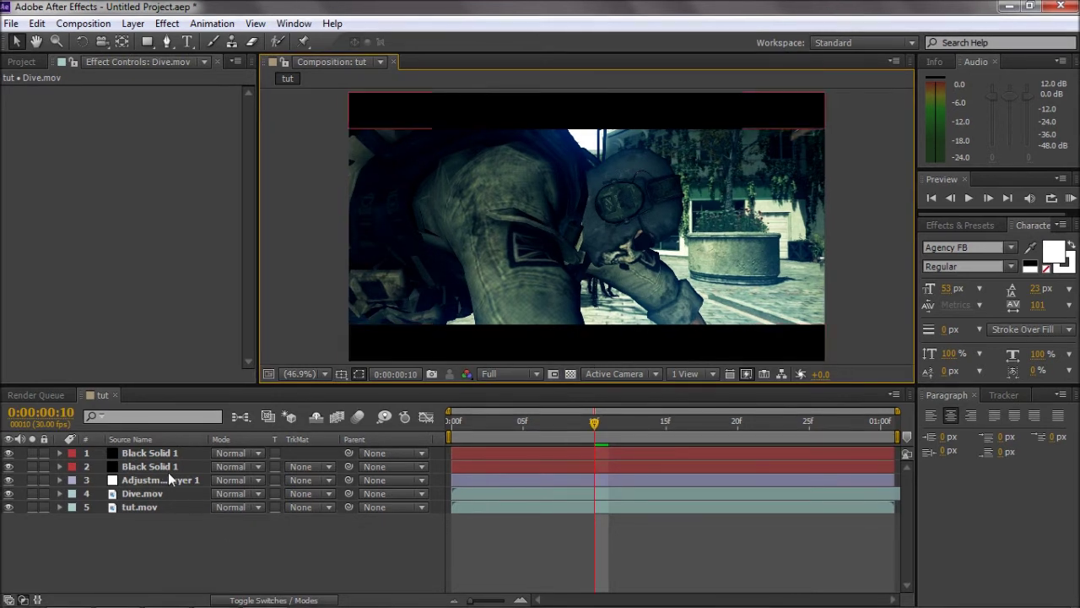
{"action": "left_click", "coordinate": [169, 480]}
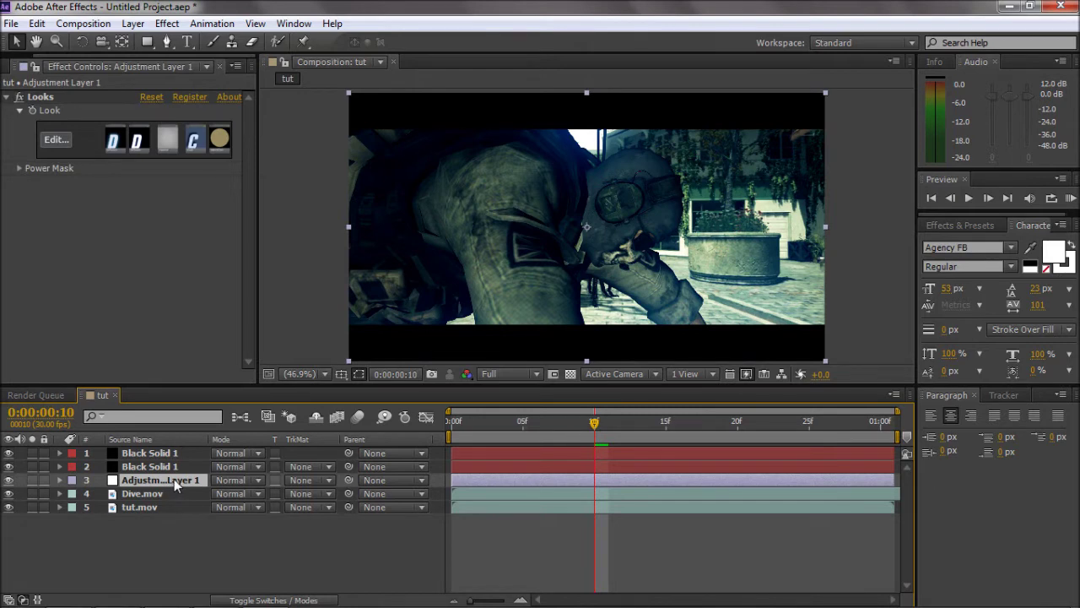
{"action": "left_click", "coordinate": [268, 316]}
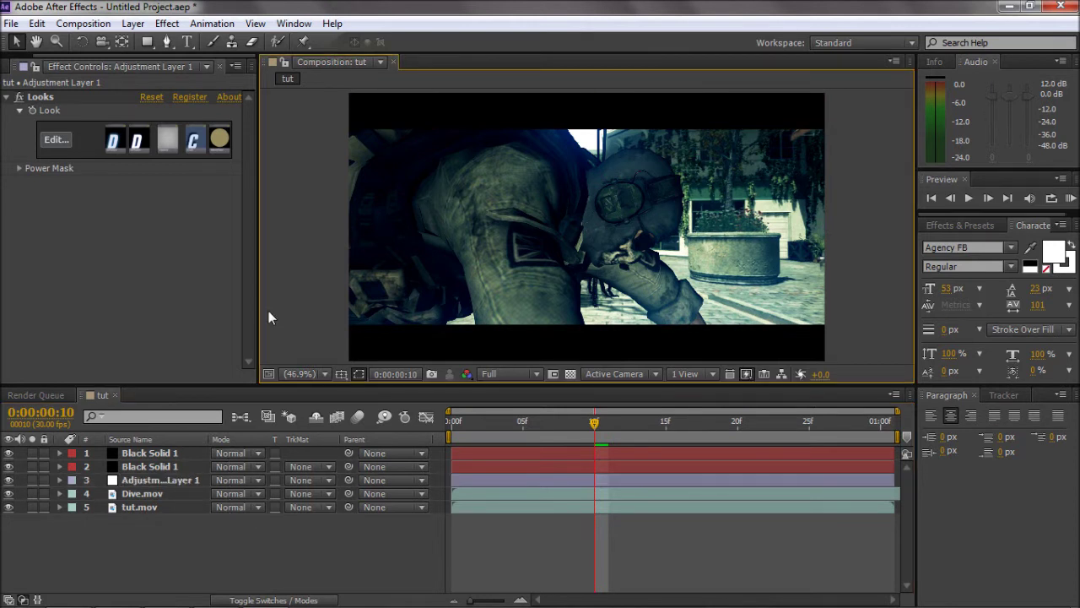
- Minimize After Effects and Cinema 4D, then drag items around on the desktop
{"action": "left_click", "coordinate": [1009, 5]}
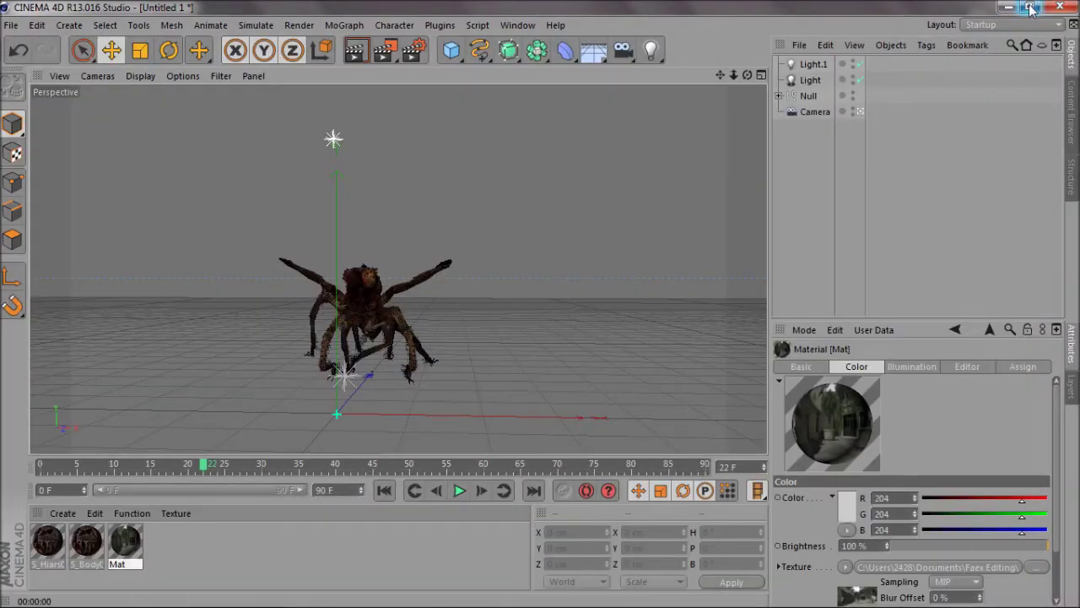
{"action": "left_click", "coordinate": [1009, 7]}
{"action": "left_click_drag", "start_coordinate": [133, 502], "coordinate": [909, 120]}
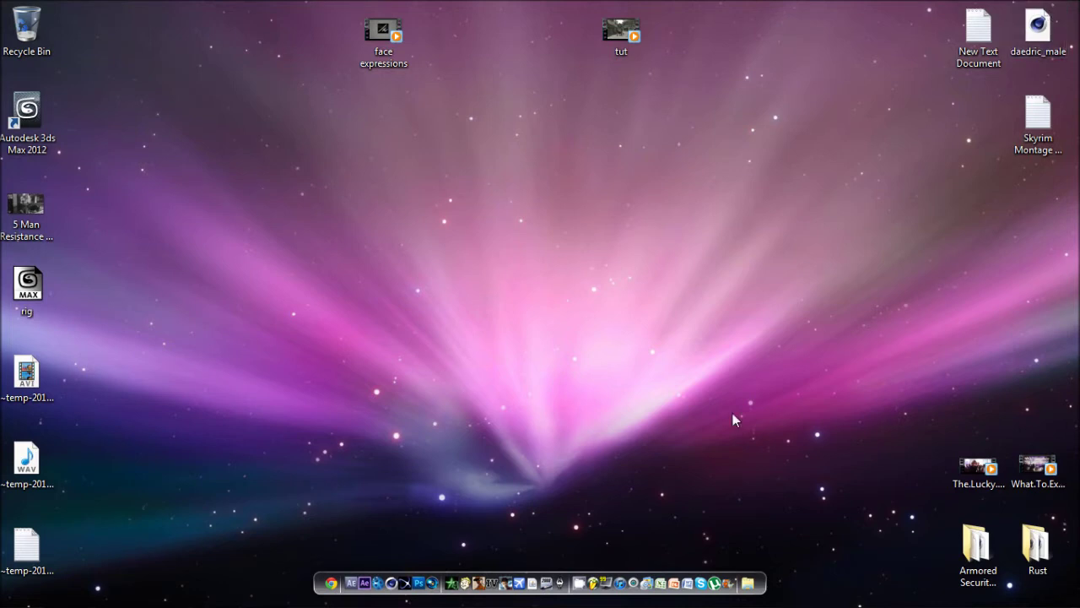
{"action": "left_click_drag", "start_coordinate": [168, 456], "coordinate": [464, 132]}
{"action": "left_click_drag", "start_coordinate": [193, 479], "coordinate": [469, 211]}
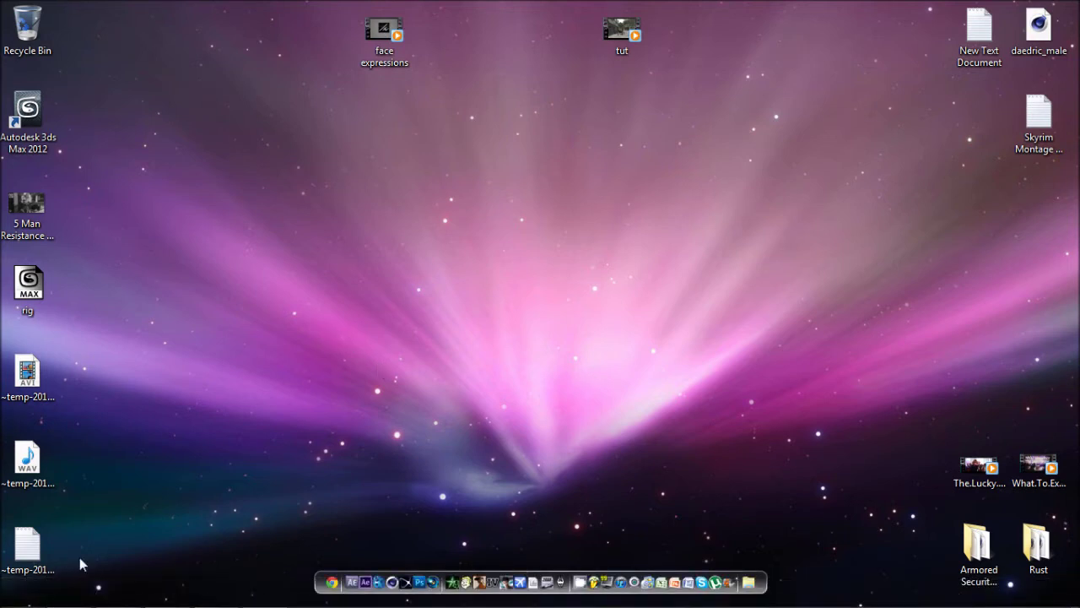
- Open the YouTube comments page and inbox, then the Video Manager uploads list
{"action": "mouse_move", "coordinate": [68, 599]}
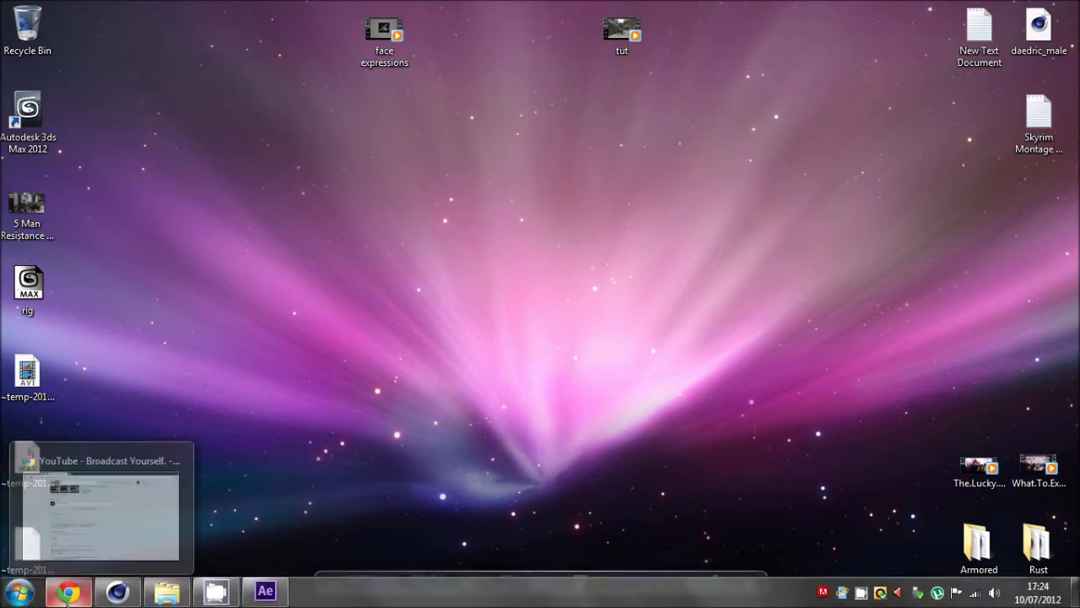
{"action": "left_click", "coordinate": [101, 498]}
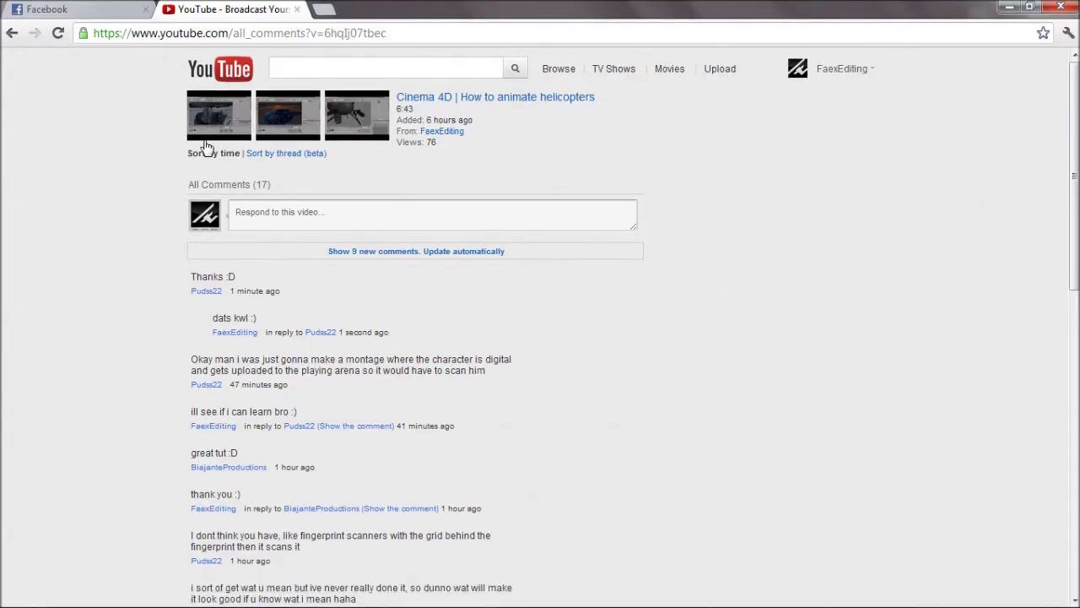
{"action": "left_click", "coordinate": [819, 69]}
{"action": "left_click", "coordinate": [782, 147]}
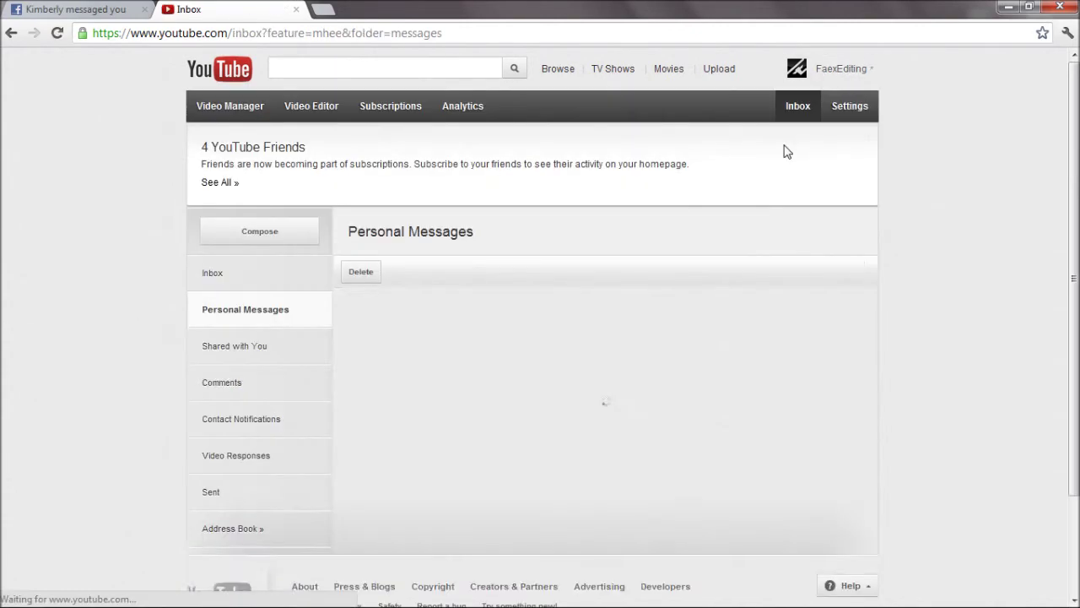
{"action": "left_click", "coordinate": [827, 69]}
{"action": "left_click", "coordinate": [801, 119]}
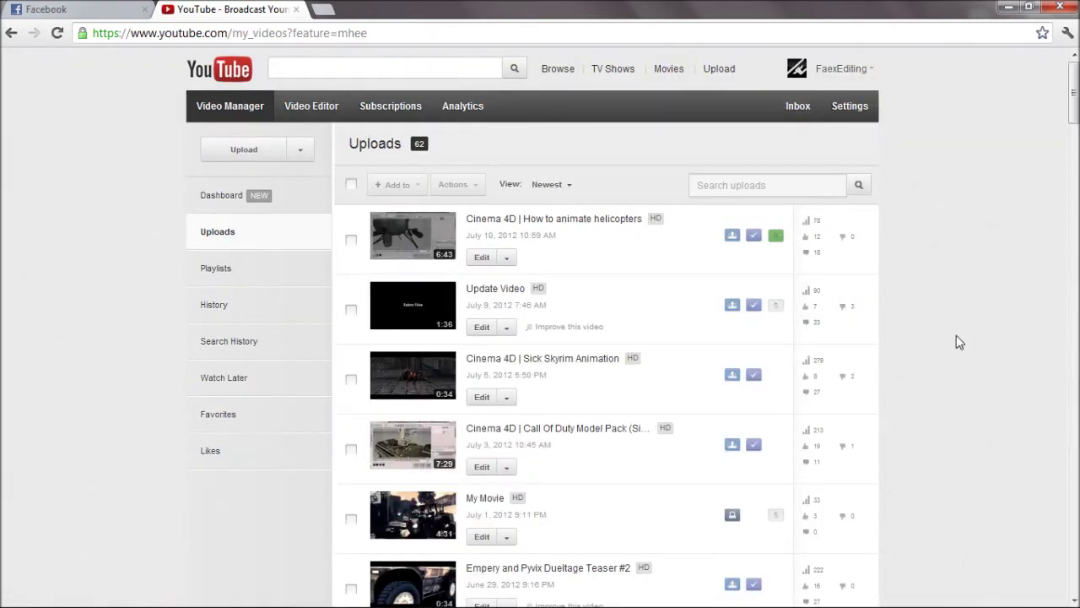
- Minimise the browser, open the New Text Document notes, select all, then hide it
{"action": "left_click", "coordinate": [1006, 7]}
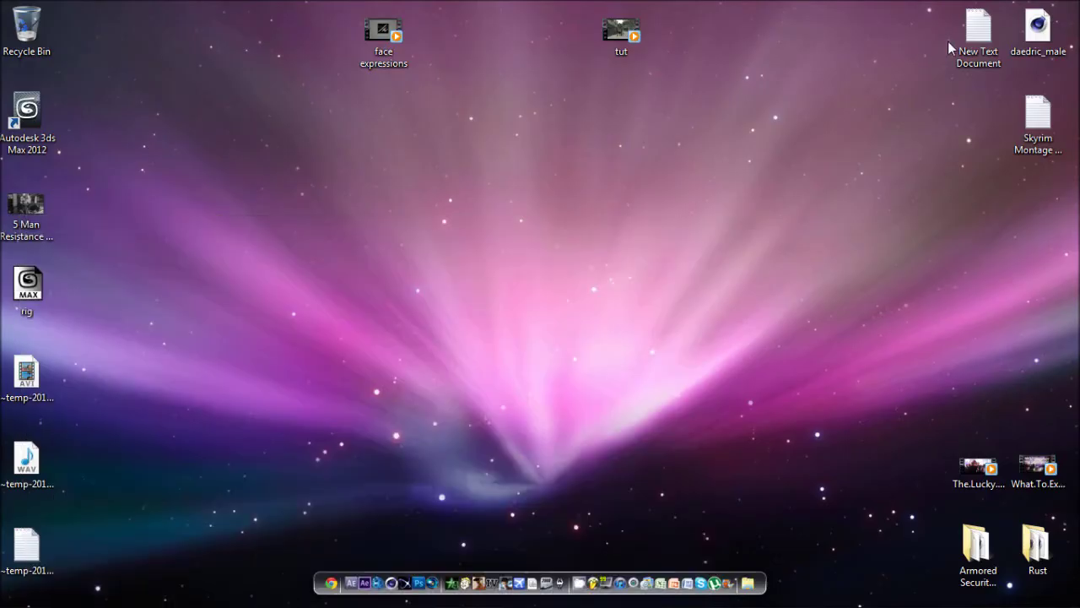
{"action": "double_click", "coordinate": [978, 34]}
{"action": "key", "text": "ctrl+a"}
{"action": "key", "text": "super+d"}
- Back in After Effects, delete the Dive.mov layer from the tut composition
{"action": "mouse_move", "coordinate": [109, 597]}
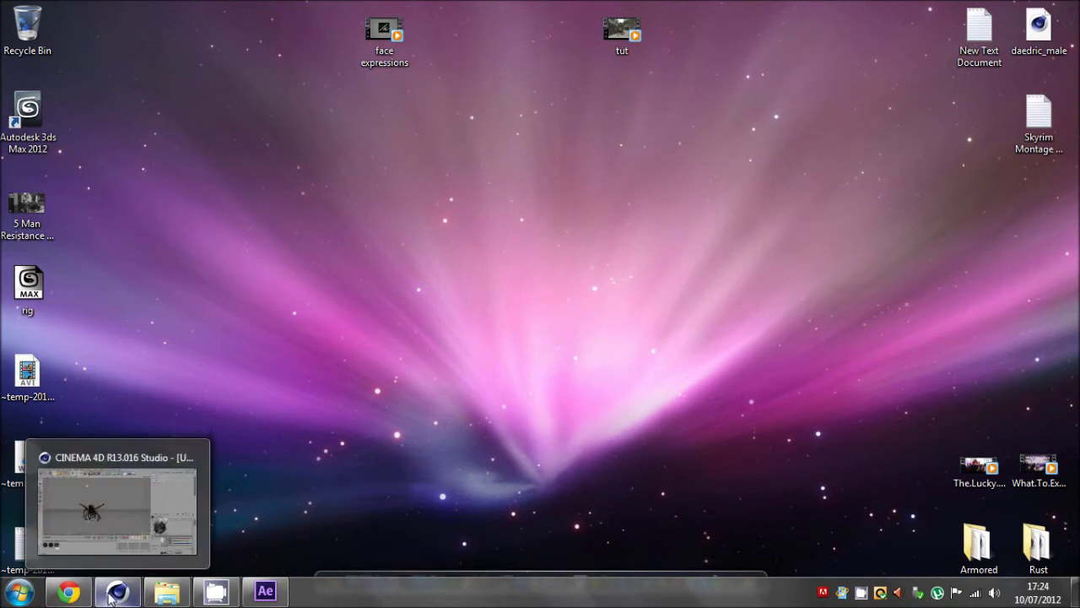
{"action": "left_click", "coordinate": [265, 592]}
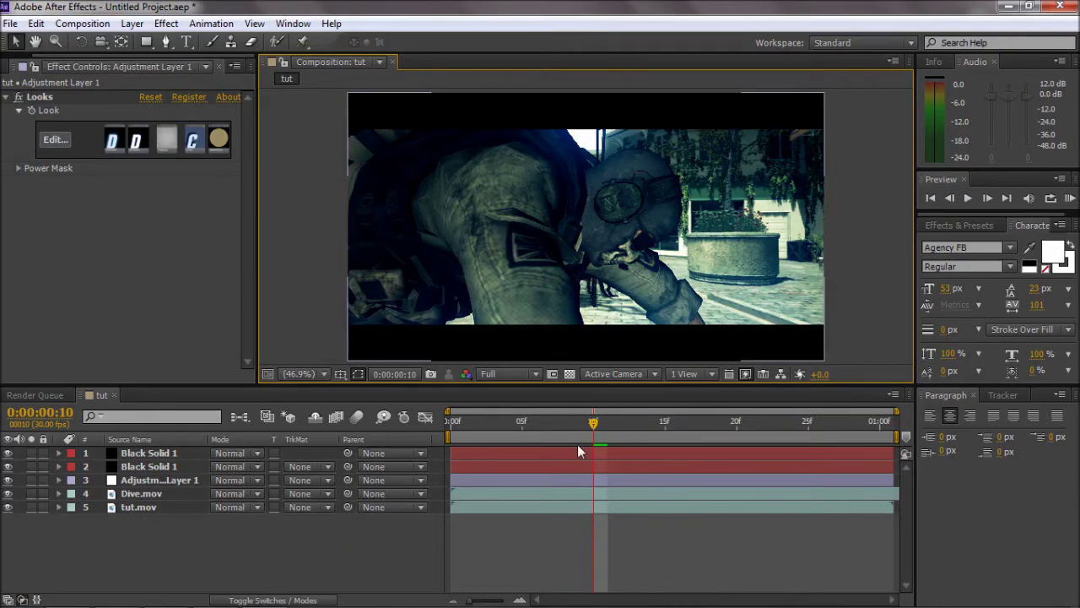
{"action": "left_click", "coordinate": [141, 494]}
{"action": "key", "text": "Delete"}
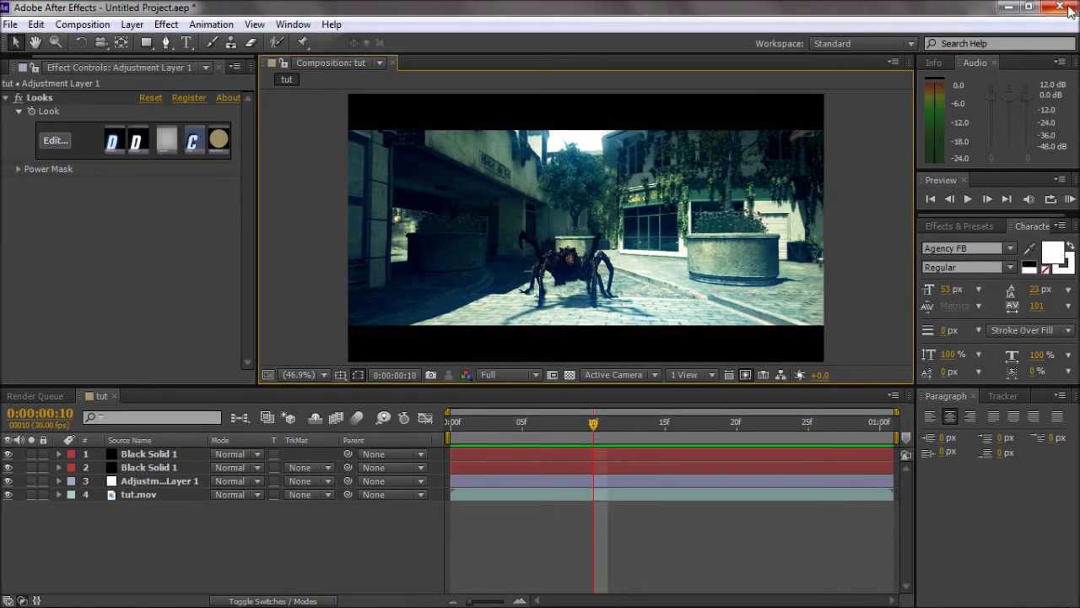
{"action": "left_click", "coordinate": [11, 24]}
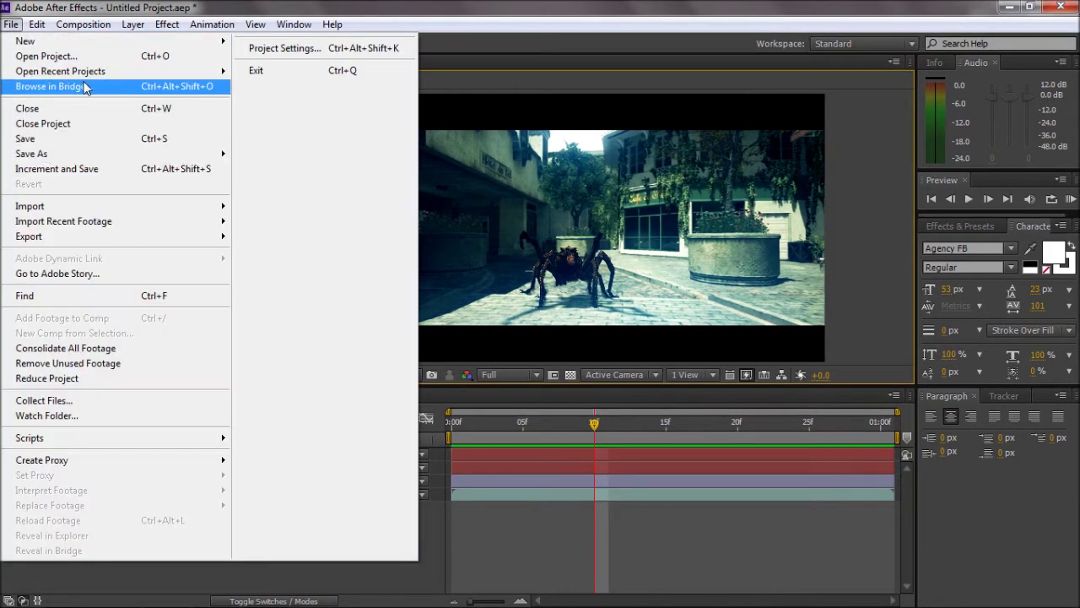
{"action": "mouse_move", "coordinate": [87, 76]}
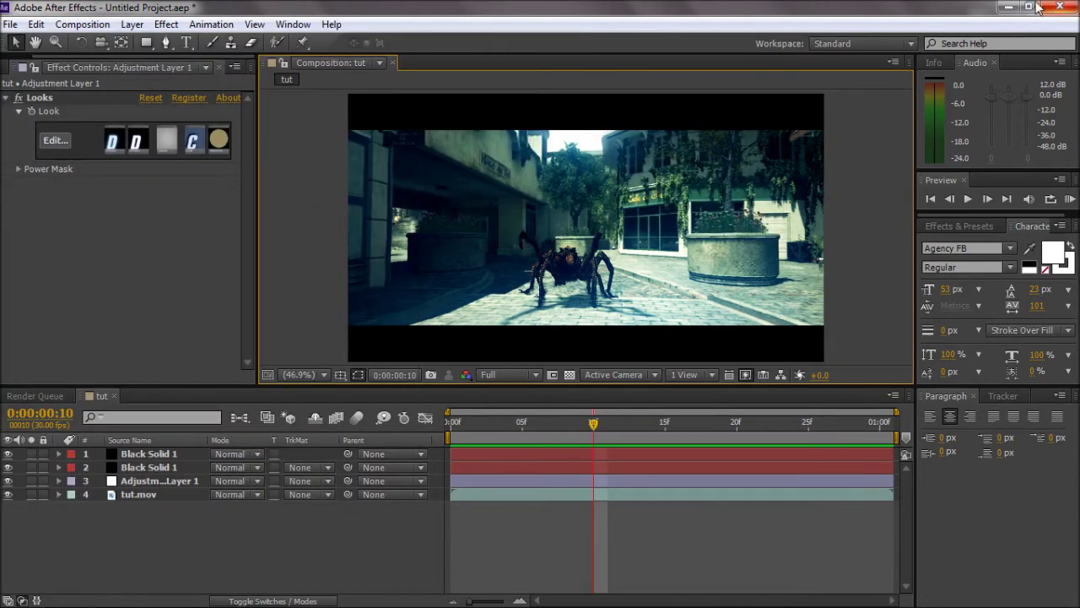
- Close After Effects without saving and browse to Documents > Faex Editing > Current Editing > Skyrim > Cinematics
{"action": "left_click", "coordinate": [1060, 7]}
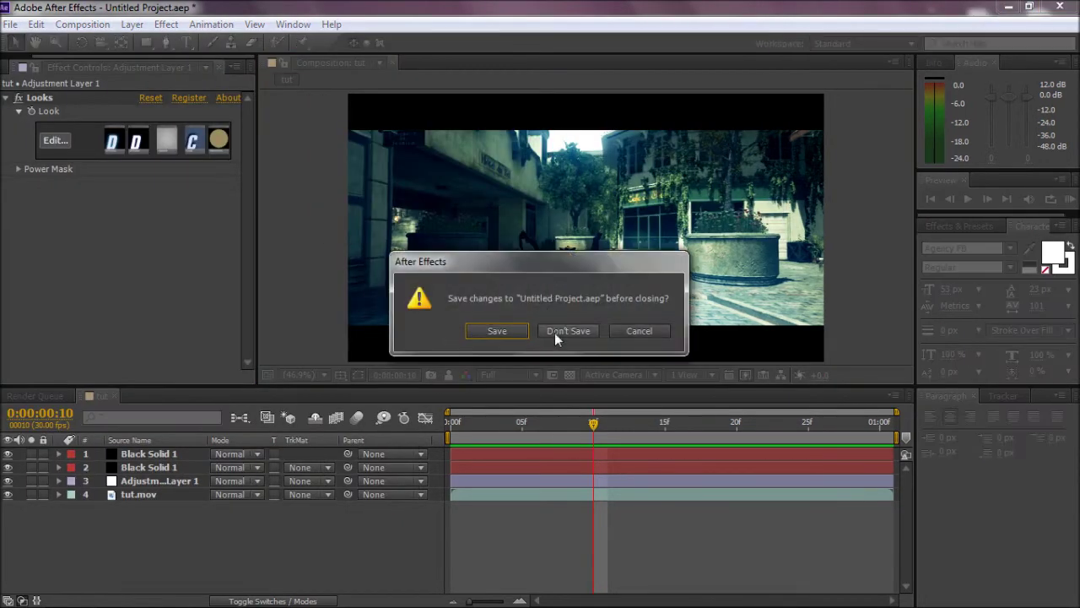
{"action": "left_click", "coordinate": [568, 331]}
{"action": "left_click", "coordinate": [748, 570]}
{"action": "left_click", "coordinate": [194, 289]}
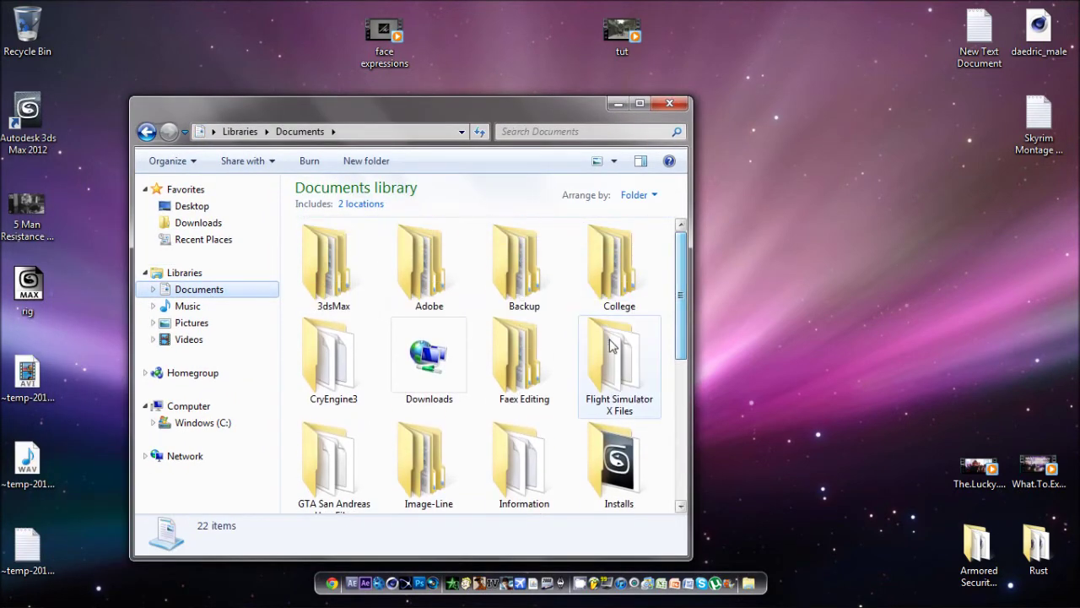
{"action": "double_click", "coordinate": [533, 364]}
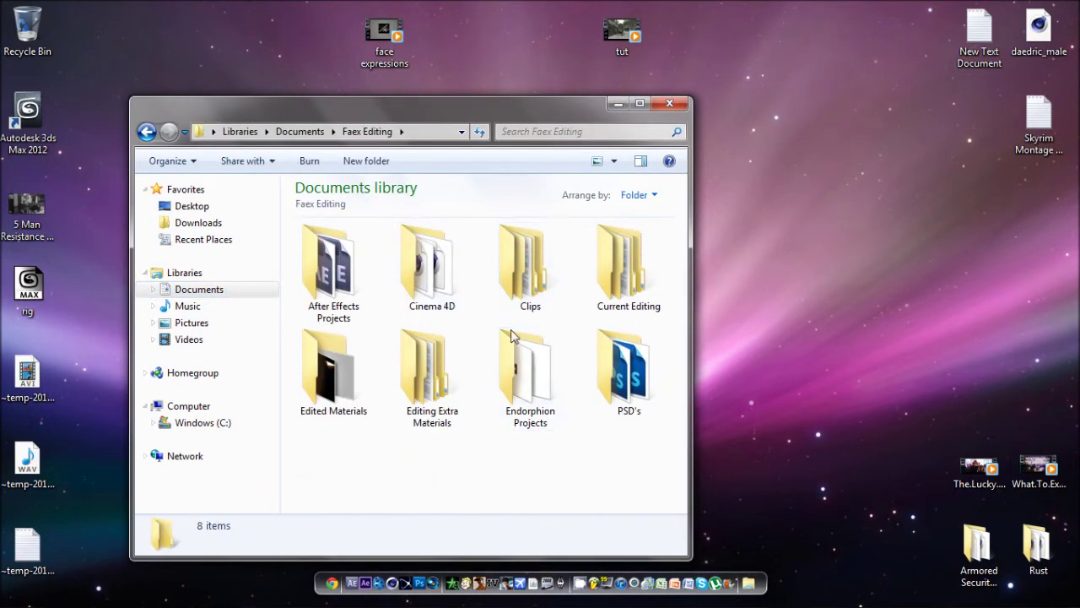
{"action": "double_click", "coordinate": [608, 266]}
{"action": "double_click", "coordinate": [547, 267]}
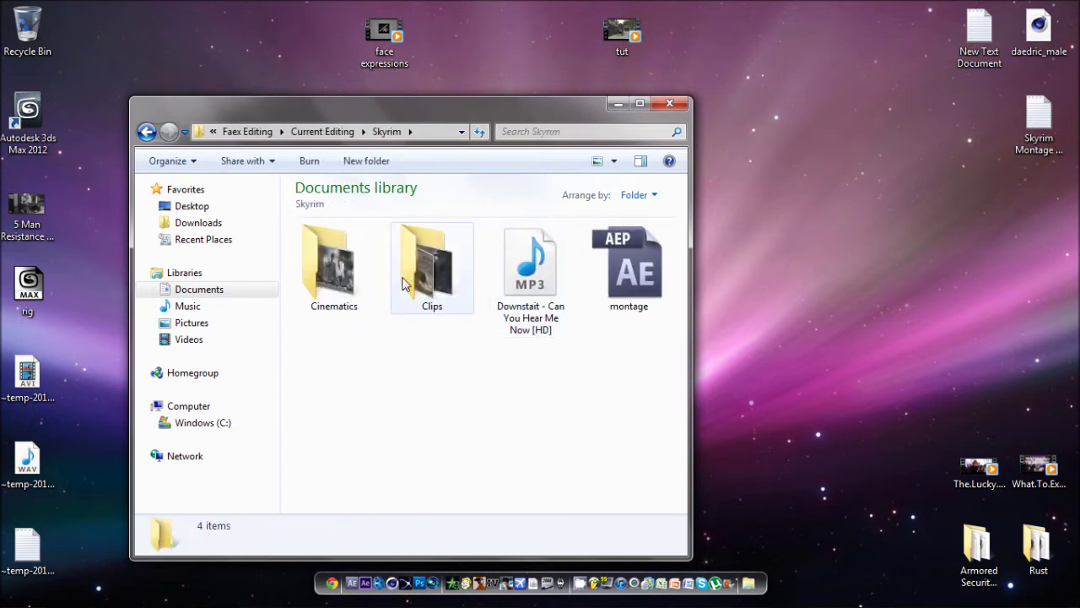
{"action": "double_click", "coordinate": [341, 278]}
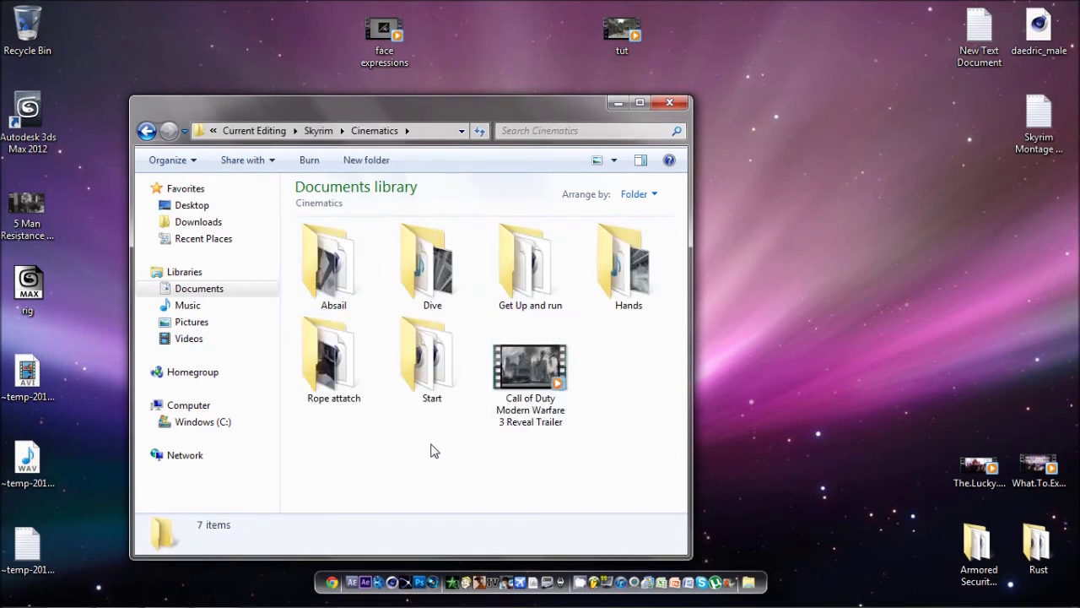
- Play the Call of Duty trailer from about 00:44, view the Hands folder, then return
{"action": "left_click_drag", "start_coordinate": [432, 450], "coordinate": [411, 465]}
{"action": "left_click", "coordinate": [548, 393]}
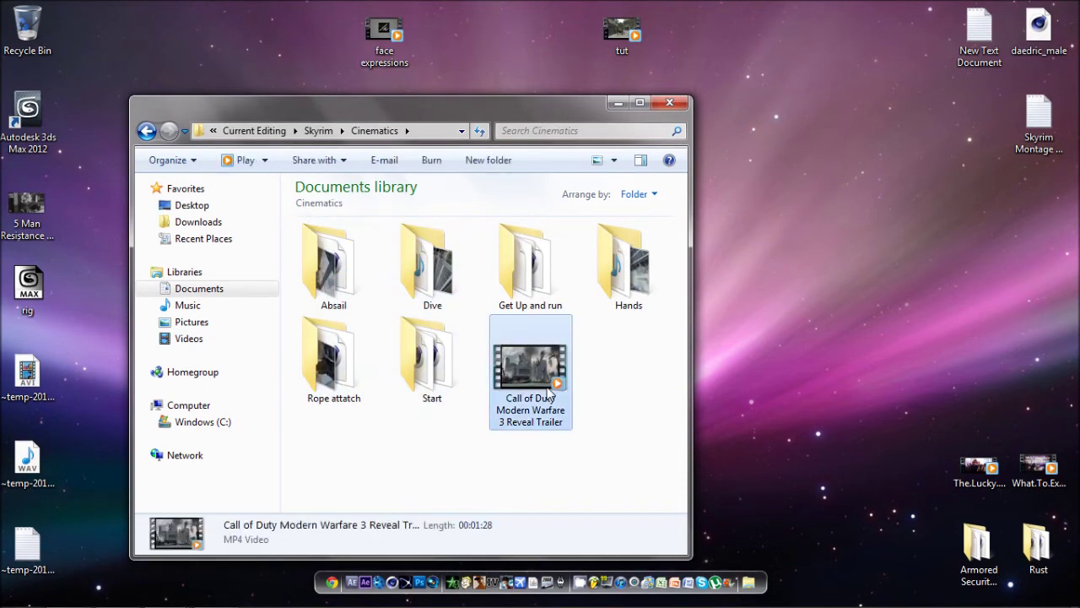
{"action": "double_click", "coordinate": [548, 393]}
{"action": "left_click_drag", "start_coordinate": [326, 549], "coordinate": [516, 555]}
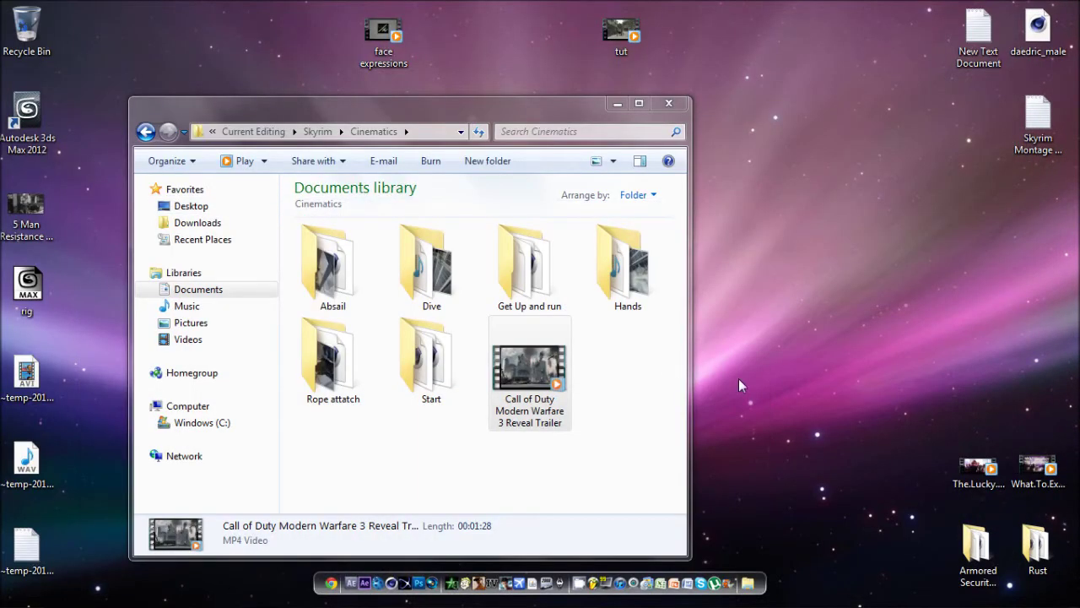
{"action": "double_click", "coordinate": [628, 266]}
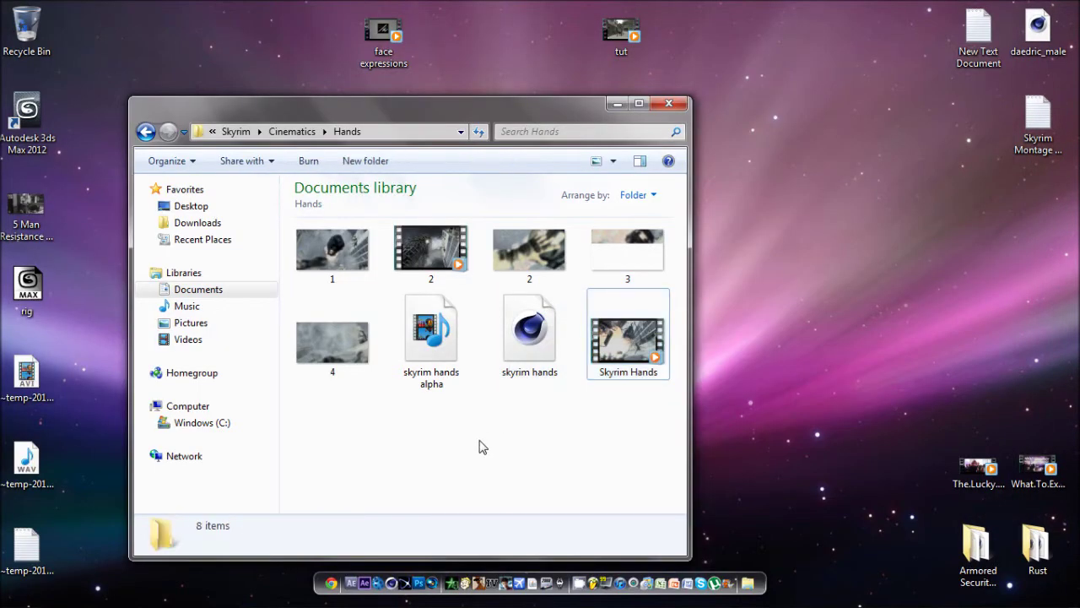
{"action": "left_click", "coordinate": [146, 131]}
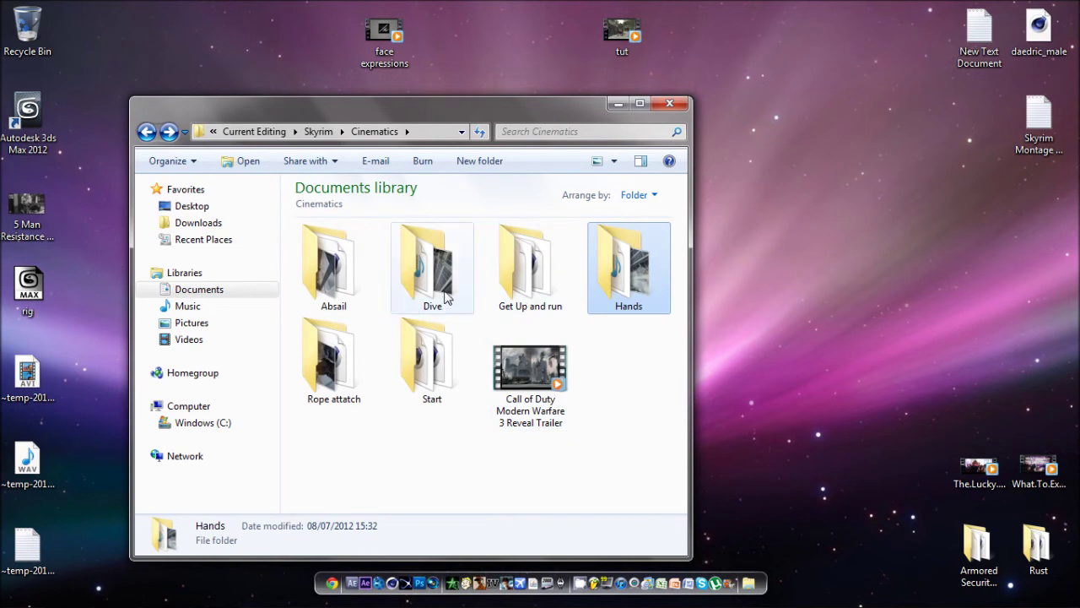
- Play the Rope attatch and absail clips, then minimise the Explorer window
{"action": "left_click", "coordinate": [329, 253]}
{"action": "left_click", "coordinate": [321, 388]}
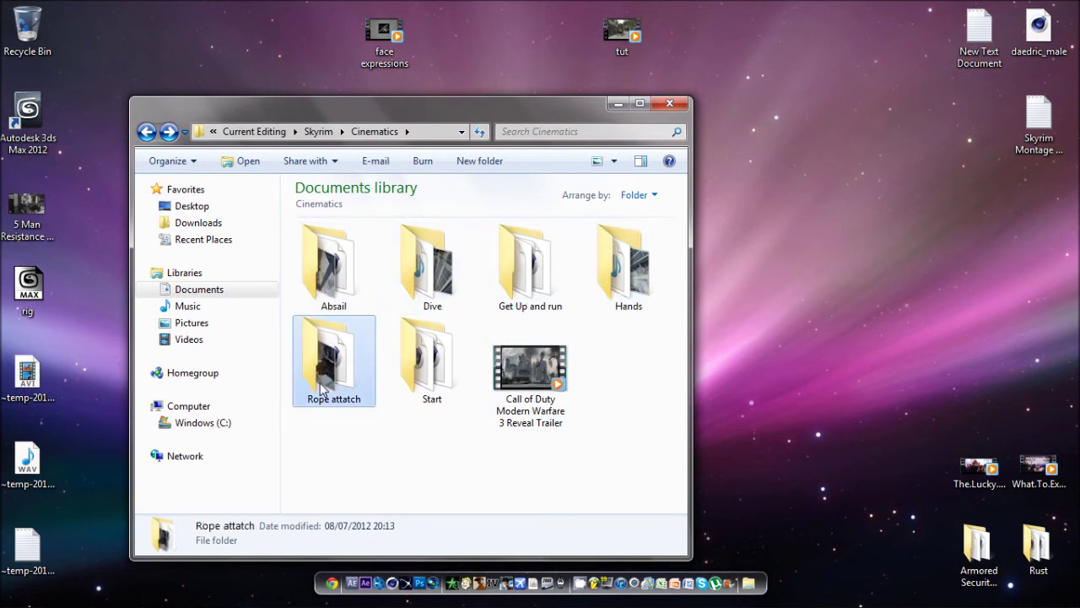
{"action": "double_click", "coordinate": [321, 388]}
{"action": "double_click", "coordinate": [531, 386]}
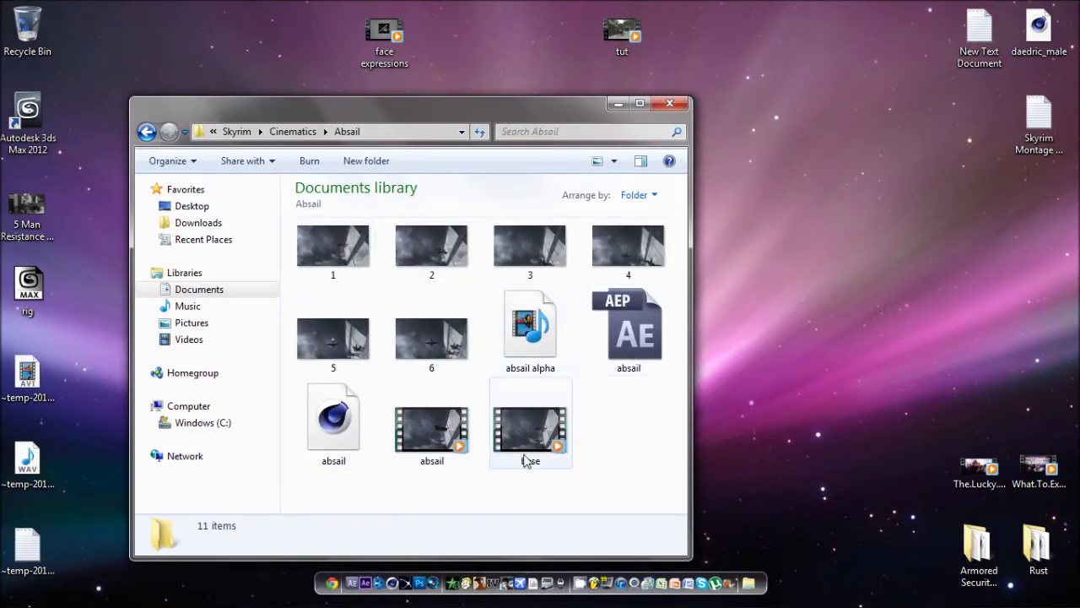
{"action": "double_click", "coordinate": [437, 445]}
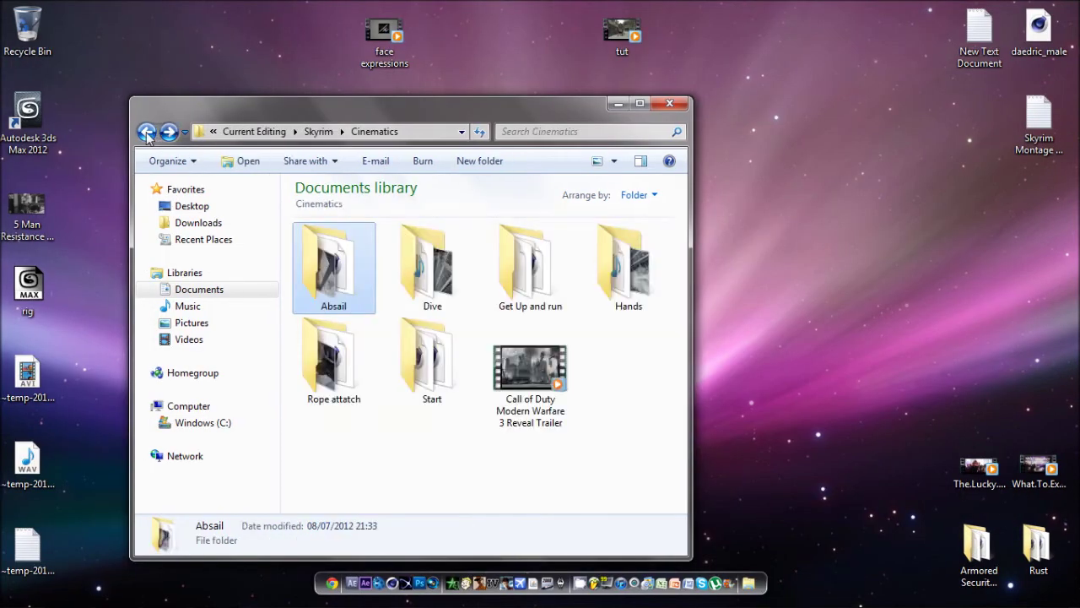
{"action": "left_click", "coordinate": [595, 433]}
{"action": "left_click", "coordinate": [621, 106]}
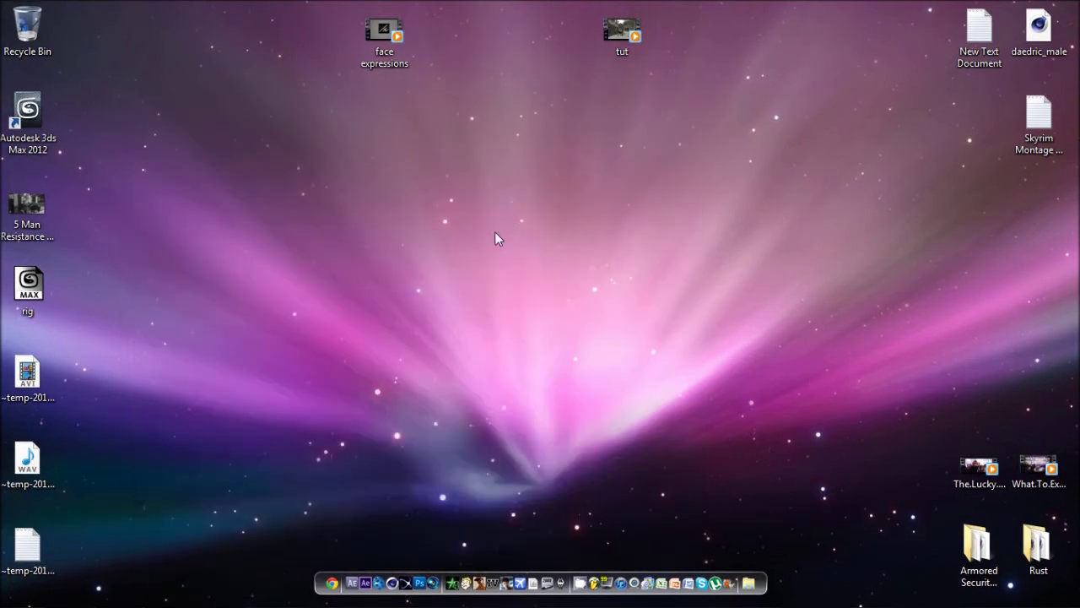
- Load skyrim hands.c4d from Documents > Faex Editing > Current Editing > Skyrim > Cinematics > Hands
{"action": "left_click", "coordinate": [127, 596]}
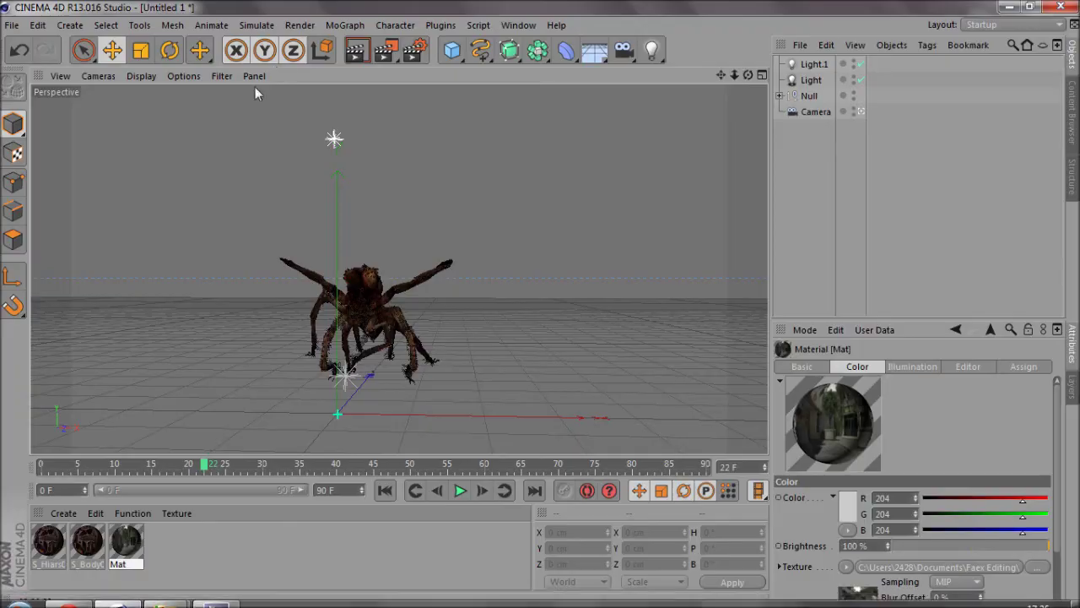
{"action": "left_click", "coordinate": [10, 25]}
{"action": "left_click", "coordinate": [47, 76]}
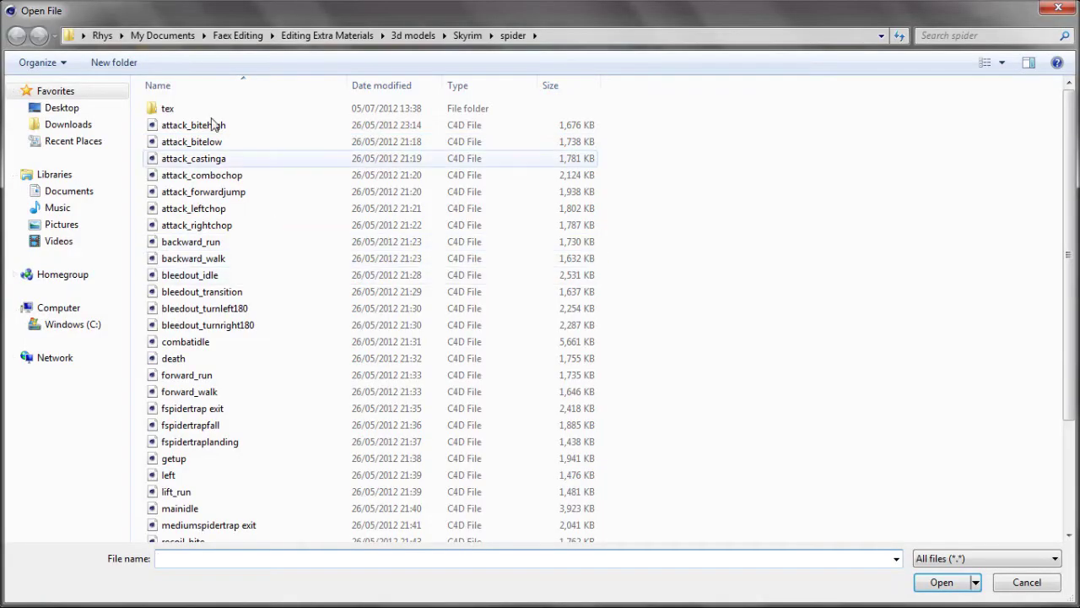
{"action": "left_click", "coordinate": [72, 192]}
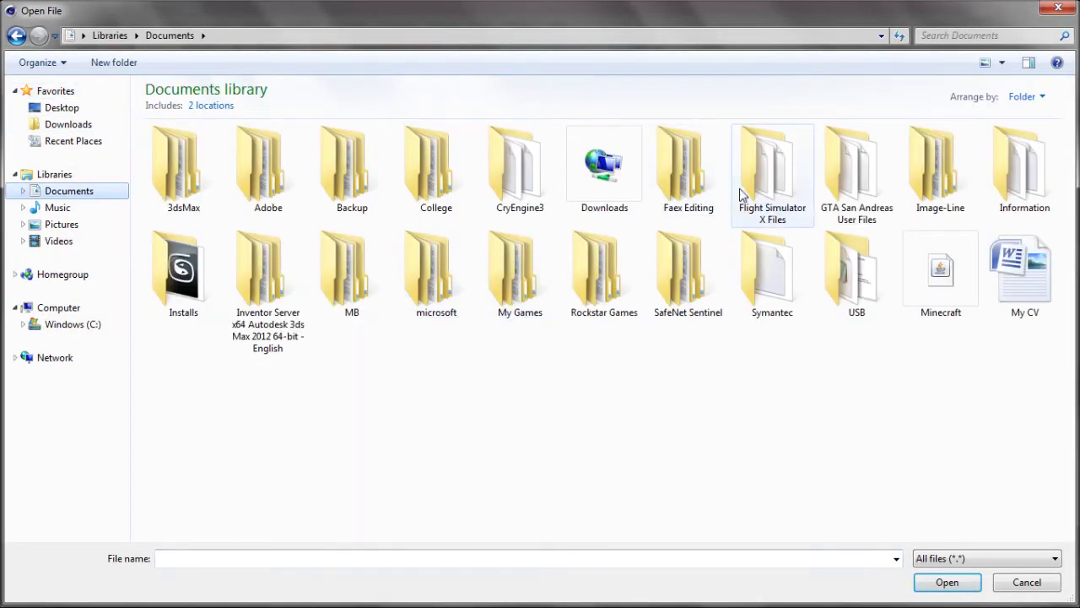
{"action": "double_click", "coordinate": [713, 186]}
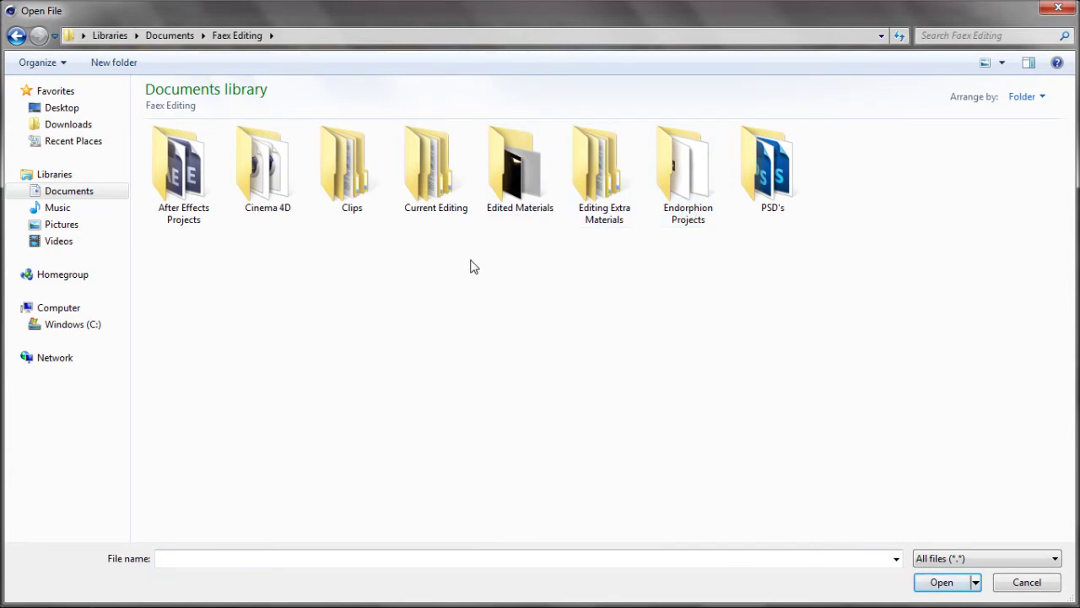
{"action": "double_click", "coordinate": [413, 175]}
{"action": "double_click", "coordinate": [354, 182]}
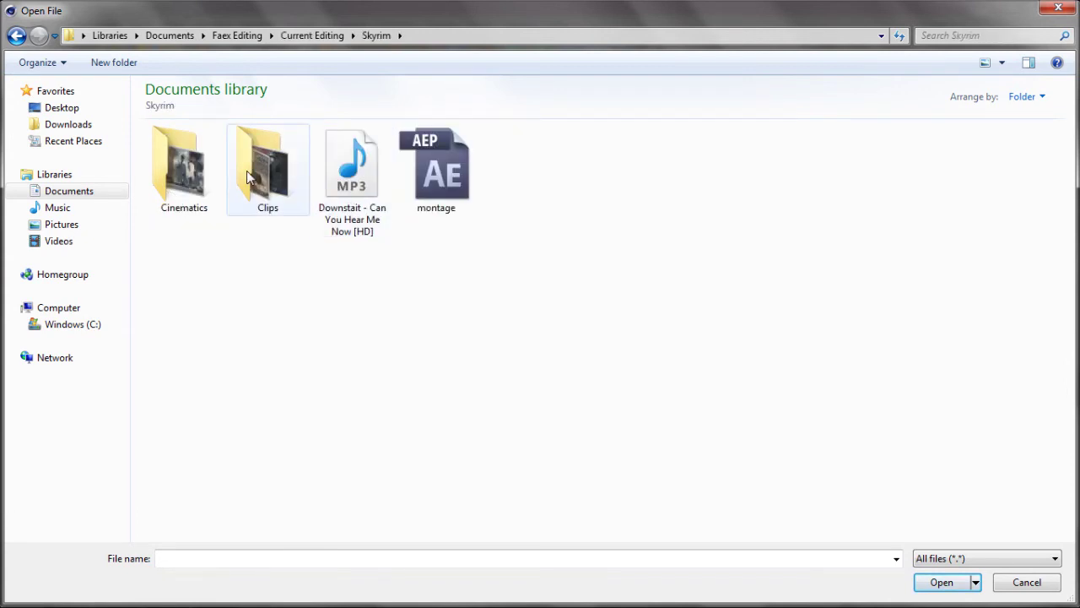
{"action": "left_click", "coordinate": [197, 175]}
{"action": "double_click", "coordinate": [198, 175]}
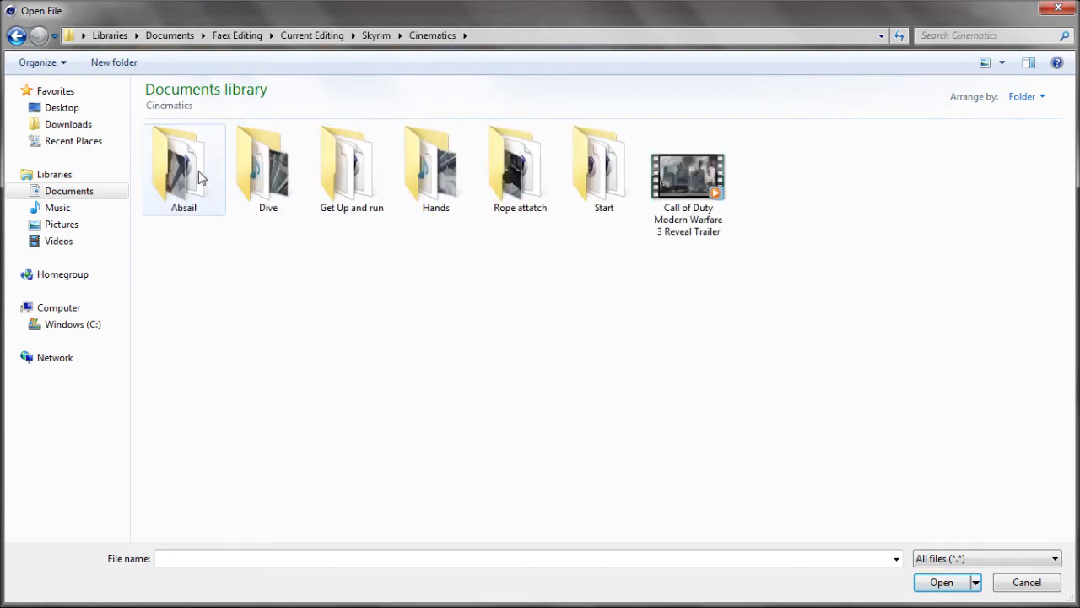
{"action": "double_click", "coordinate": [430, 185]}
{"action": "double_click", "coordinate": [688, 173]}
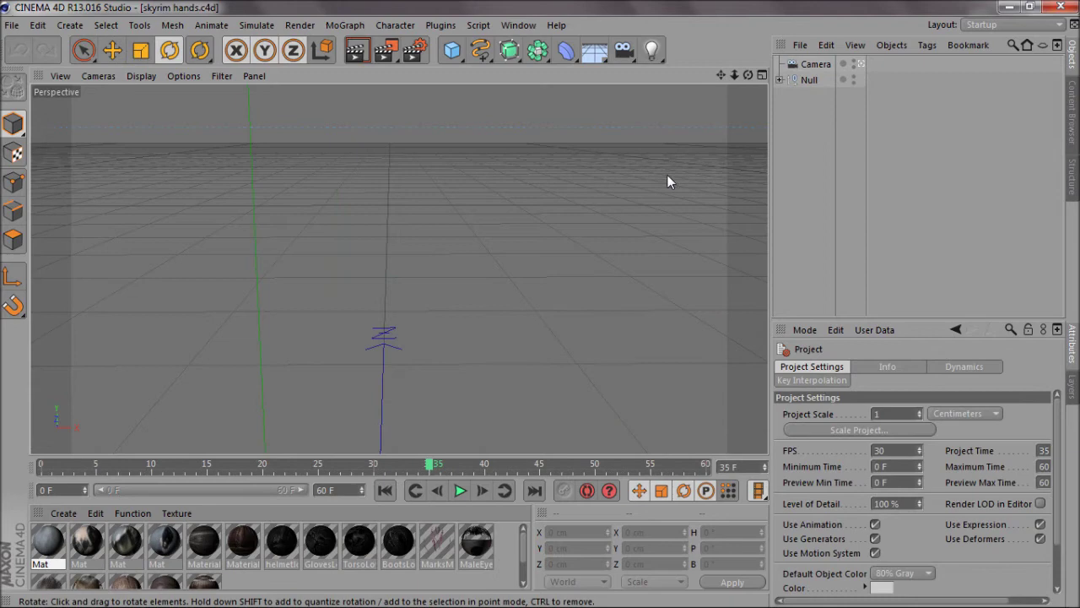
- Zoom out and orbit around the hand rig, scrubbing the animation back to frame 29
{"action": "mouse_move", "coordinate": [734, 75]}
{"action": "left_mouse_down"}
{"action": "mouse_move", "coordinate": [541, 311]}
{"action": "mouse_move", "coordinate": [526, 306]}
{"action": "mouse_move", "coordinate": [543, 309]}
{"action": "mouse_move", "coordinate": [750, 77]}
{"action": "left_mouse_up"}
{"action": "left_click_drag", "start_coordinate": [541, 311], "coordinate": [540, 309]}
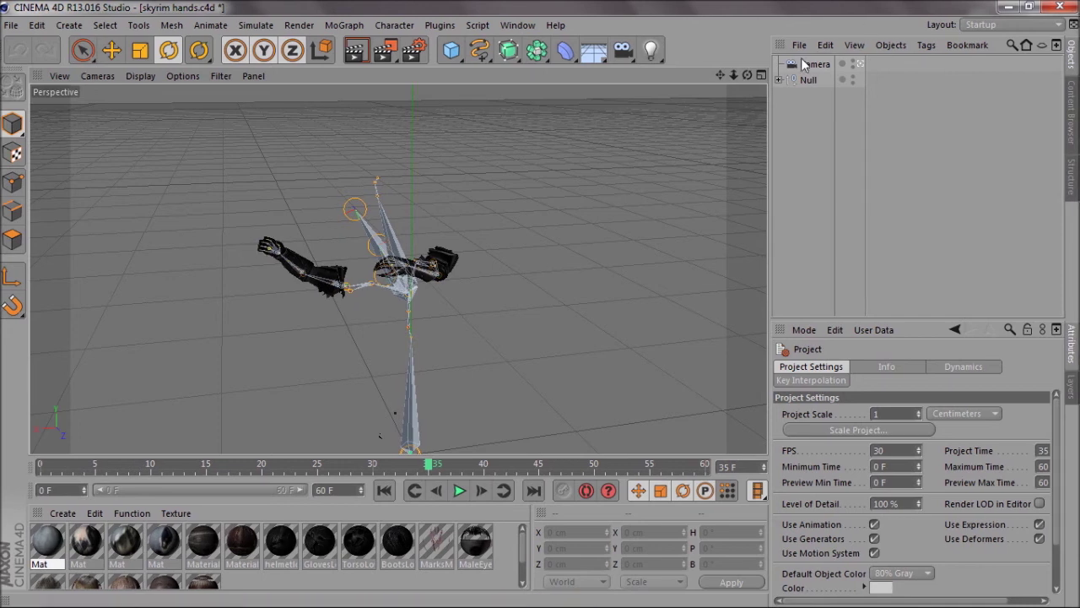
{"action": "left_click_drag", "start_coordinate": [428, 462], "coordinate": [369, 451]}
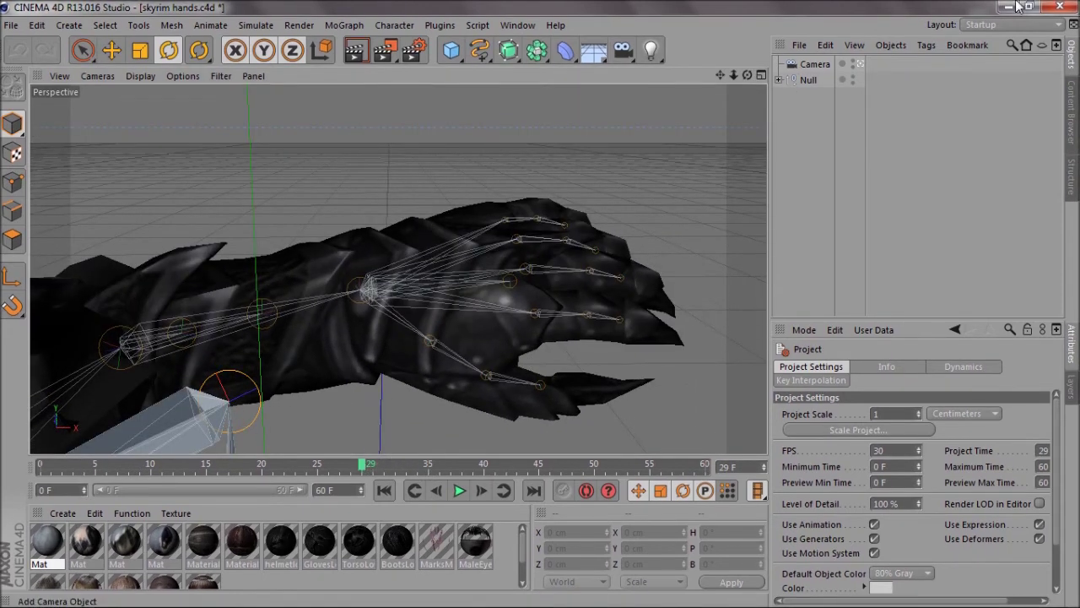
- Minimize the cinematics folder window and switch to the Skyrim Cinematics Explorer window
{"action": "mouse_move", "coordinate": [165, 595]}
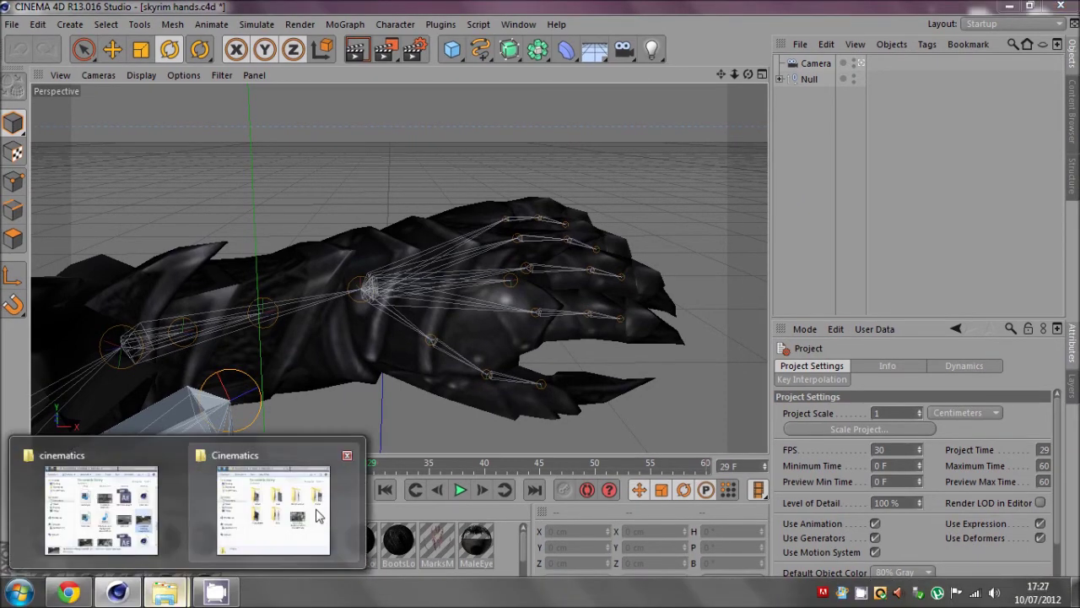
{"action": "left_click", "coordinate": [142, 506]}
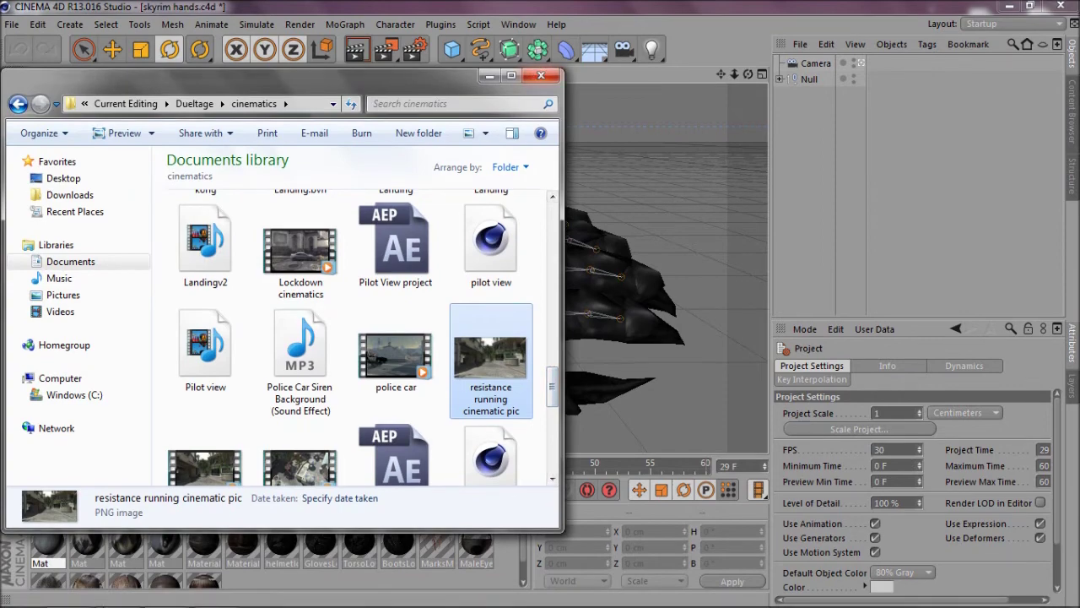
{"action": "left_click", "coordinate": [492, 76]}
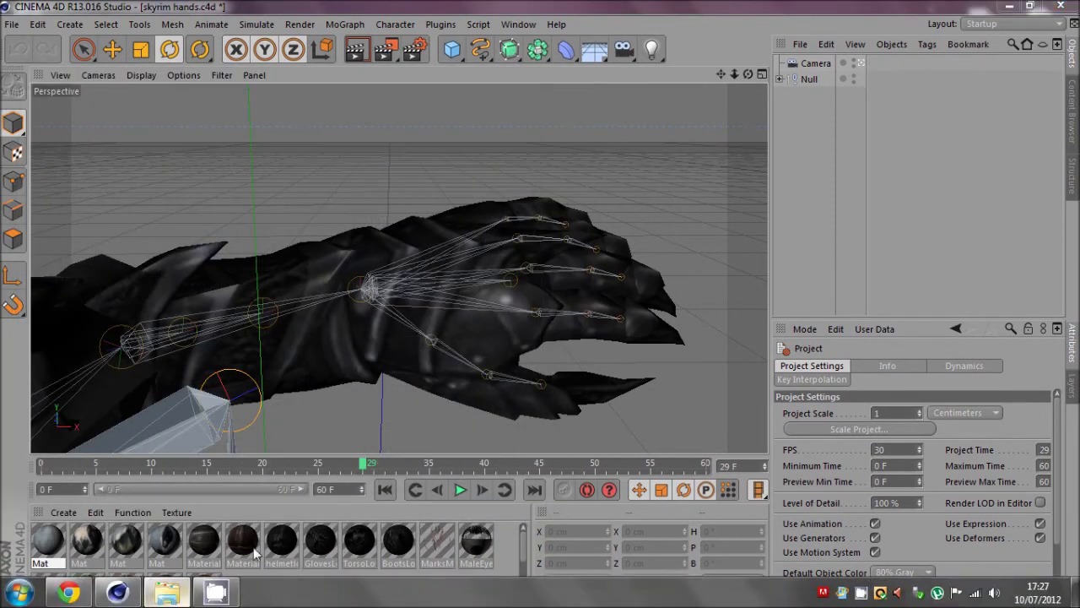
{"action": "key", "text": "alt+Tab"}
- Open the Hands folder and view reference image 1 in Windows Photo Viewer
{"action": "left_click", "coordinate": [369, 281]}
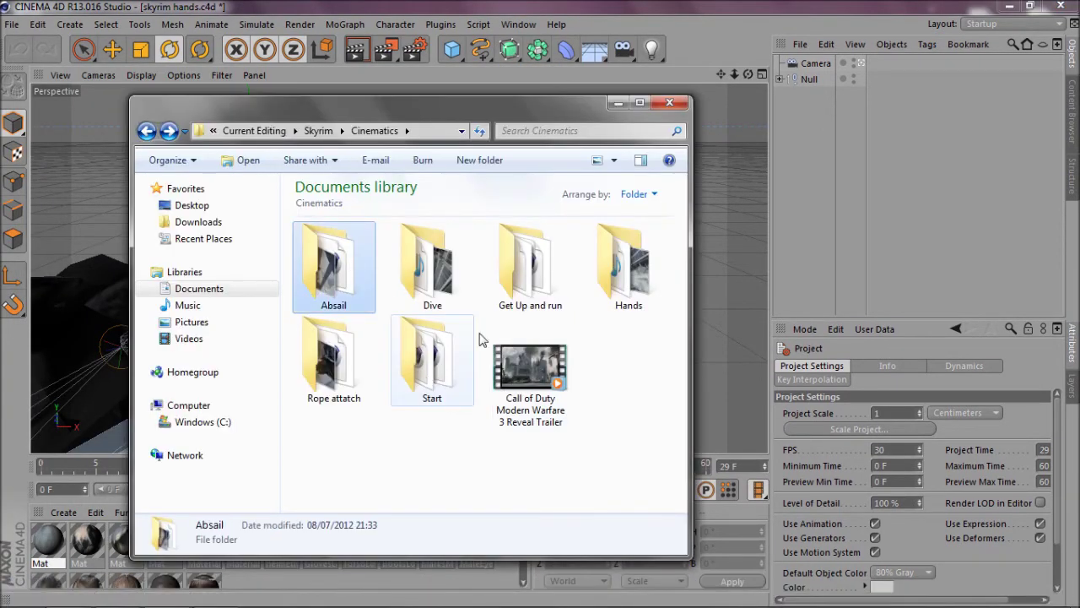
{"action": "double_click", "coordinate": [629, 261]}
{"action": "left_click", "coordinate": [338, 258]}
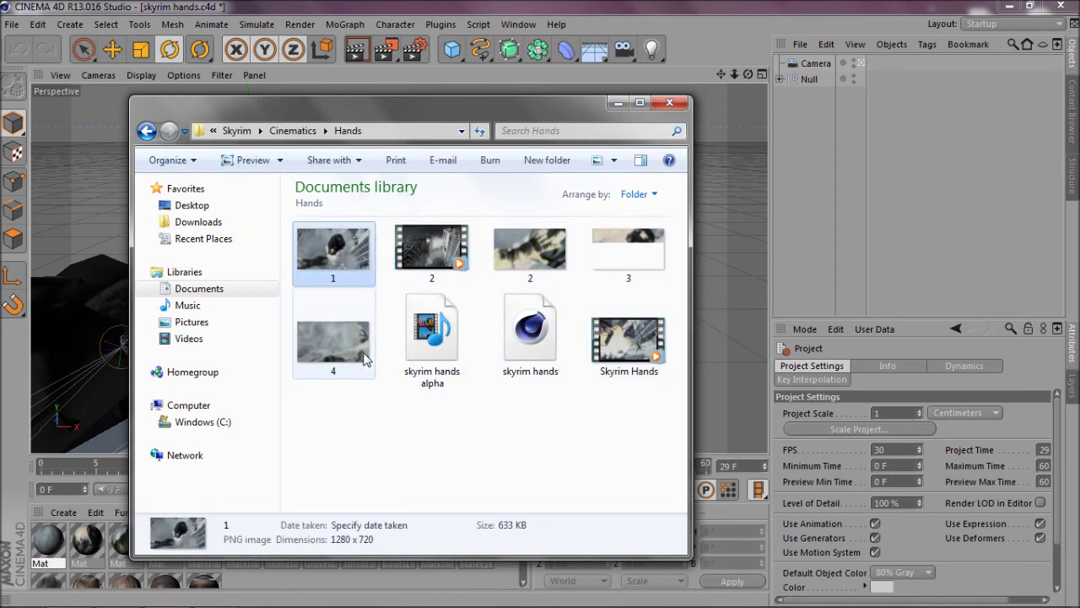
{"action": "left_click", "coordinate": [354, 422]}
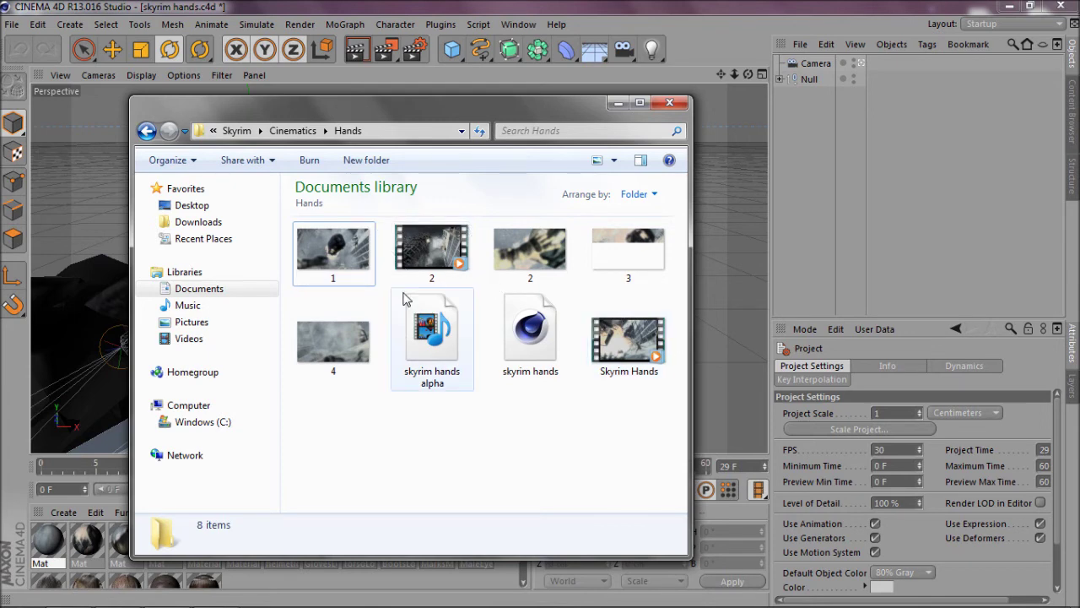
{"action": "left_click", "coordinate": [319, 255]}
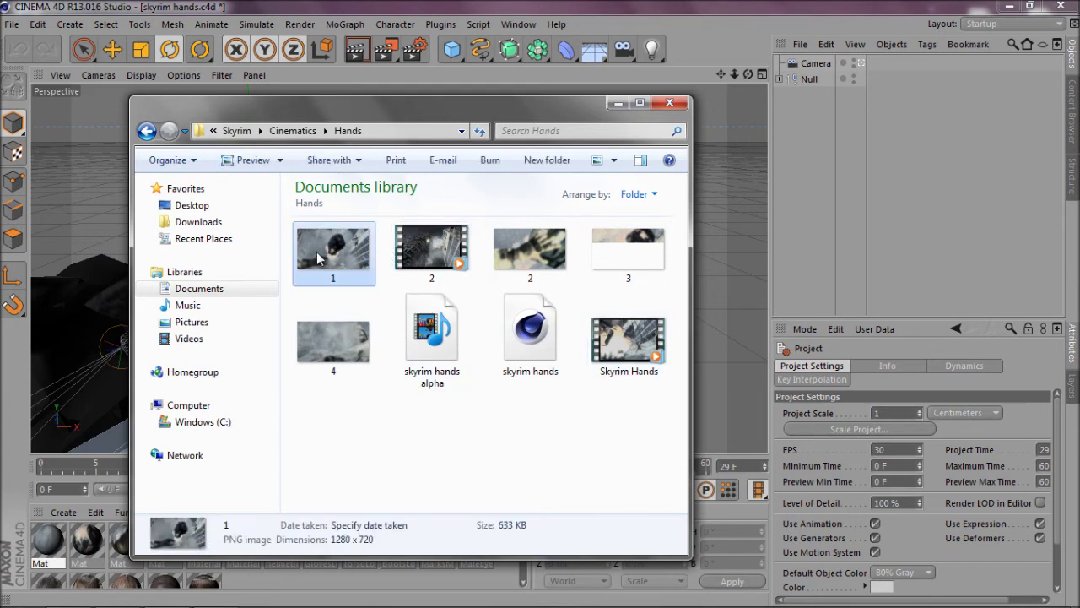
{"action": "double_click", "coordinate": [317, 252]}
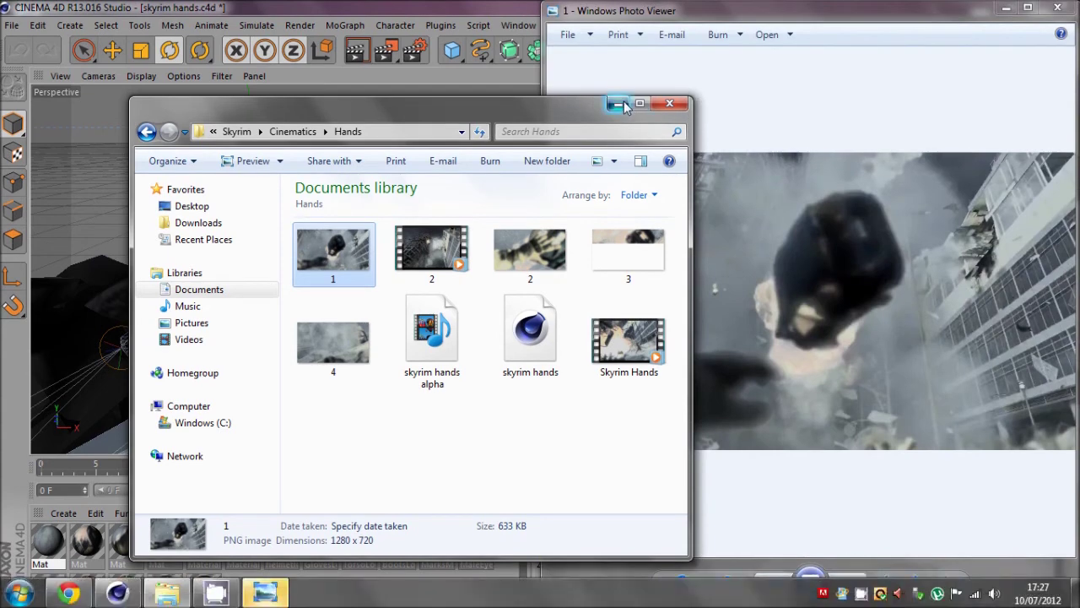
- Minimize the folder, step through the next two reference images, then close Photo Viewer
{"action": "left_click", "coordinate": [618, 102]}
{"action": "key", "text": "Right"}
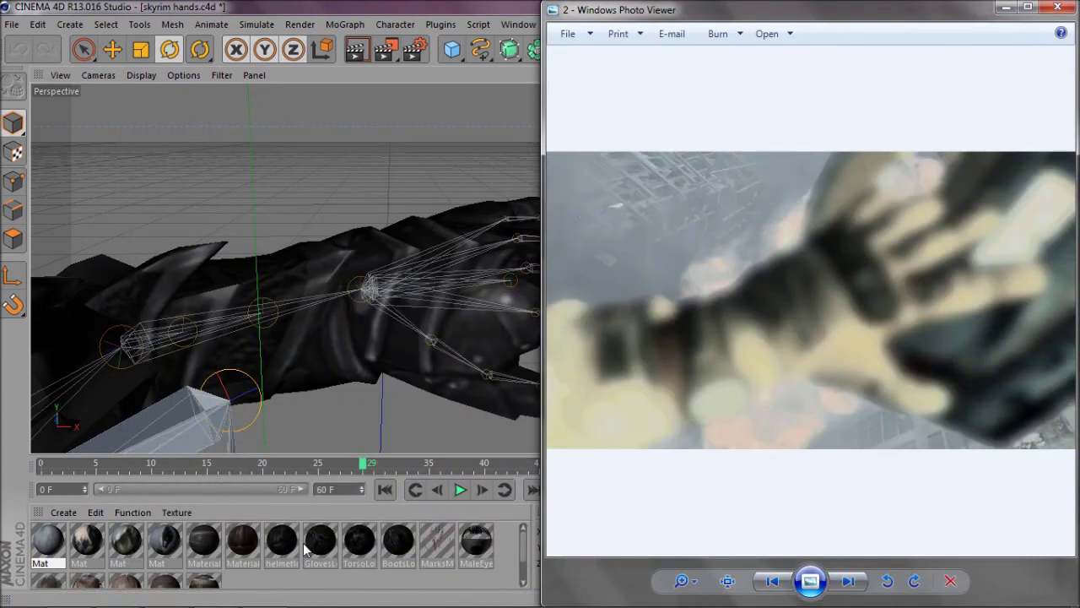
{"action": "key", "text": "Right"}
{"action": "key", "text": "Right"}
{"action": "key", "text": "alt+F4"}
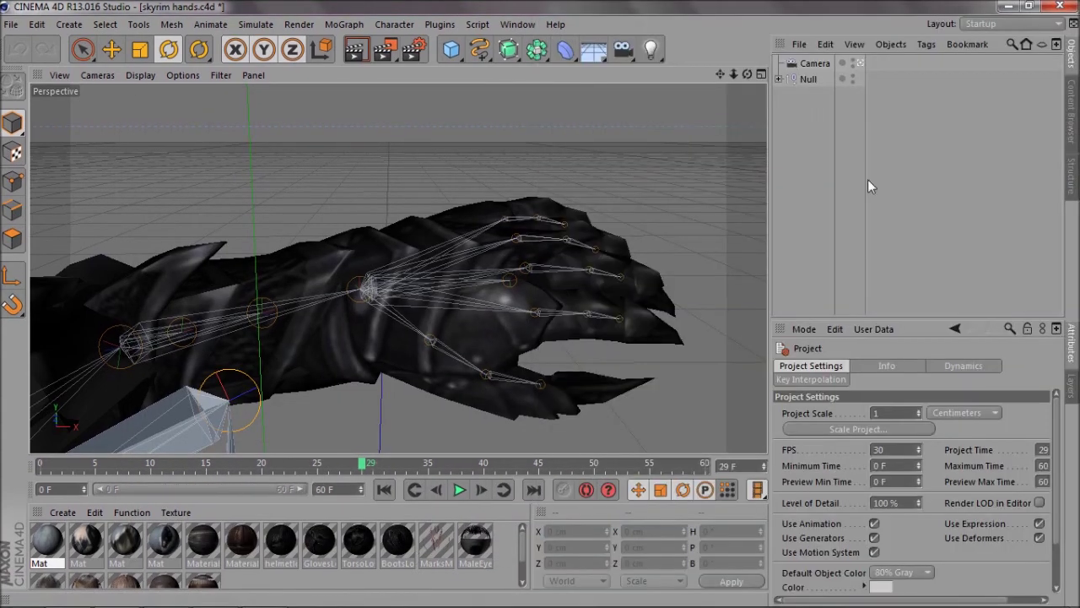
- Select the Null's left upper arm joint and scrub the hand animation from frame 0 to 31, ending at 15
{"action": "left_click", "coordinate": [778, 78]}
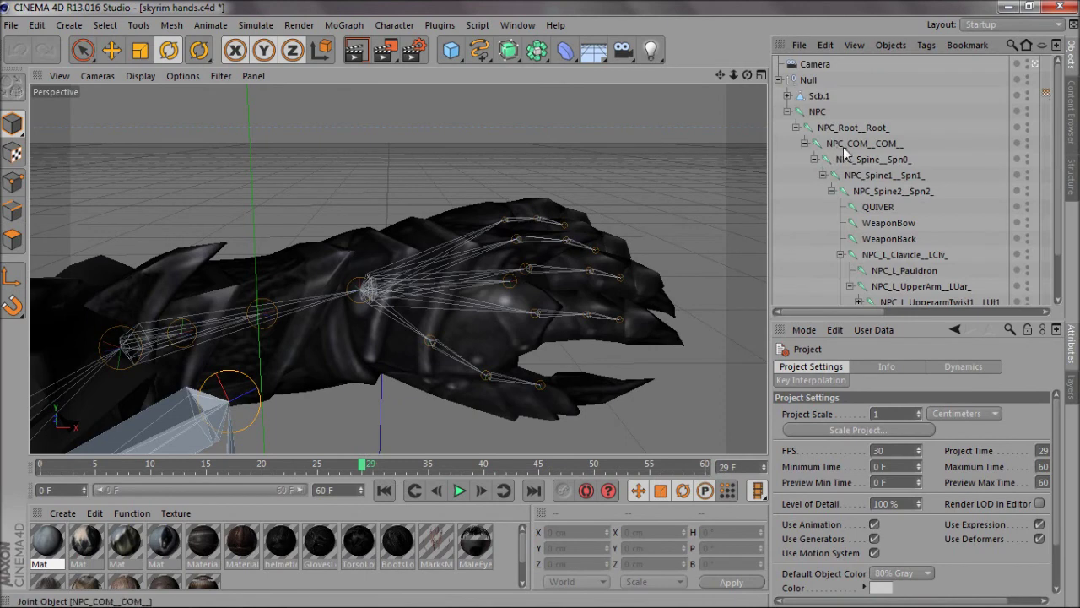
{"action": "left_click", "coordinate": [916, 287]}
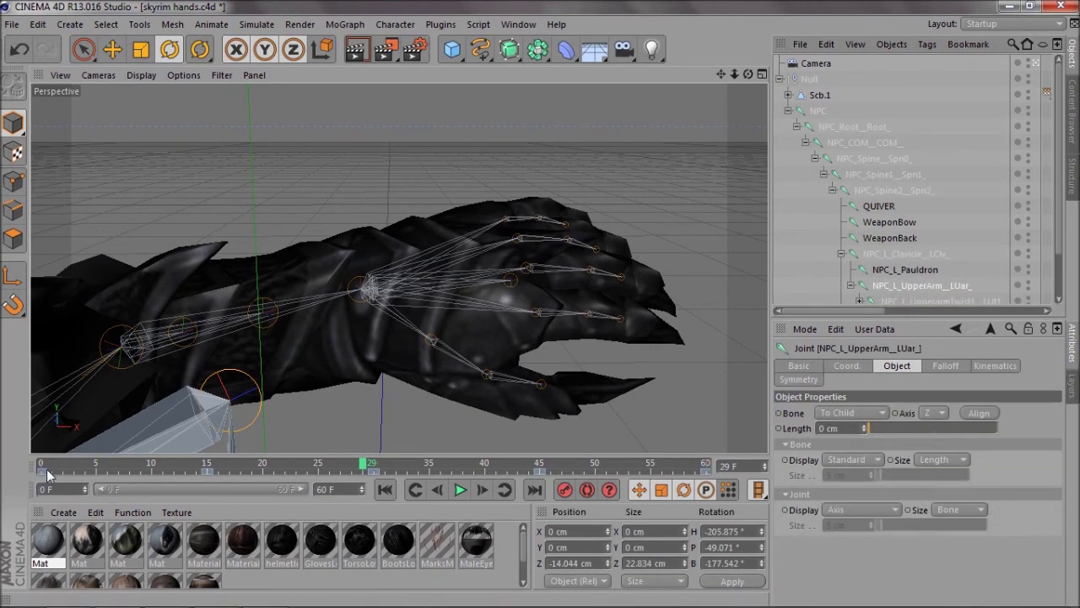
{"action": "left_click", "coordinate": [40, 469]}
{"action": "left_click_drag", "start_coordinate": [42, 471], "coordinate": [541, 466]}
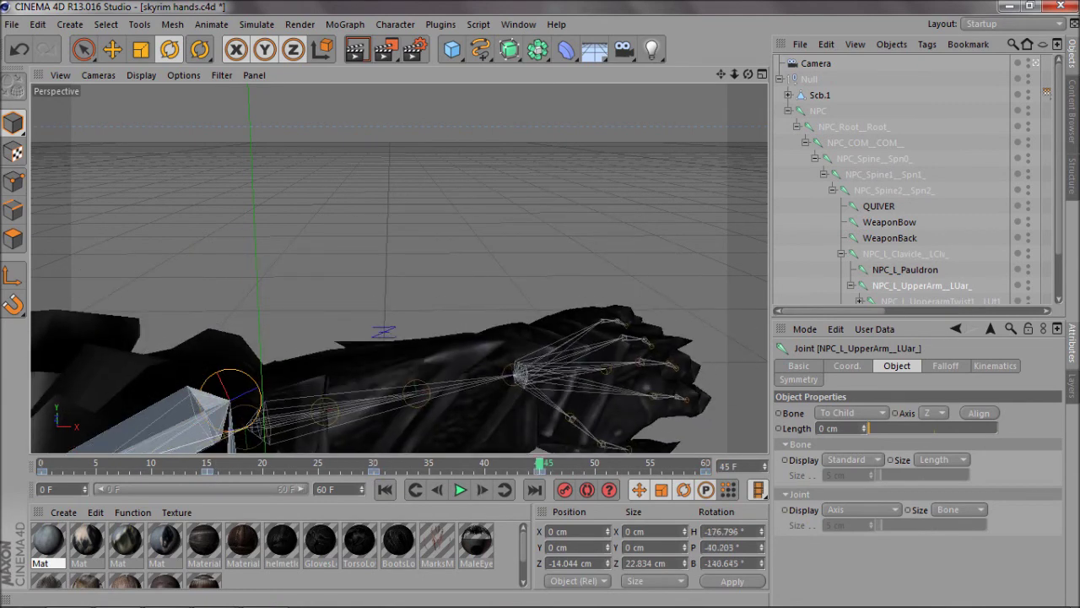
{"action": "mouse_move", "coordinate": [247, 588]}
{"action": "mouse_move", "coordinate": [188, 464]}
{"action": "left_mouse_down"}
{"action": "mouse_move", "coordinate": [526, 473]}
{"action": "mouse_move", "coordinate": [715, 513]}
{"action": "mouse_move", "coordinate": [0, 500]}
{"action": "mouse_move", "coordinate": [137, 461]}
{"action": "mouse_move", "coordinate": [208, 464]}
{"action": "left_mouse_up"}
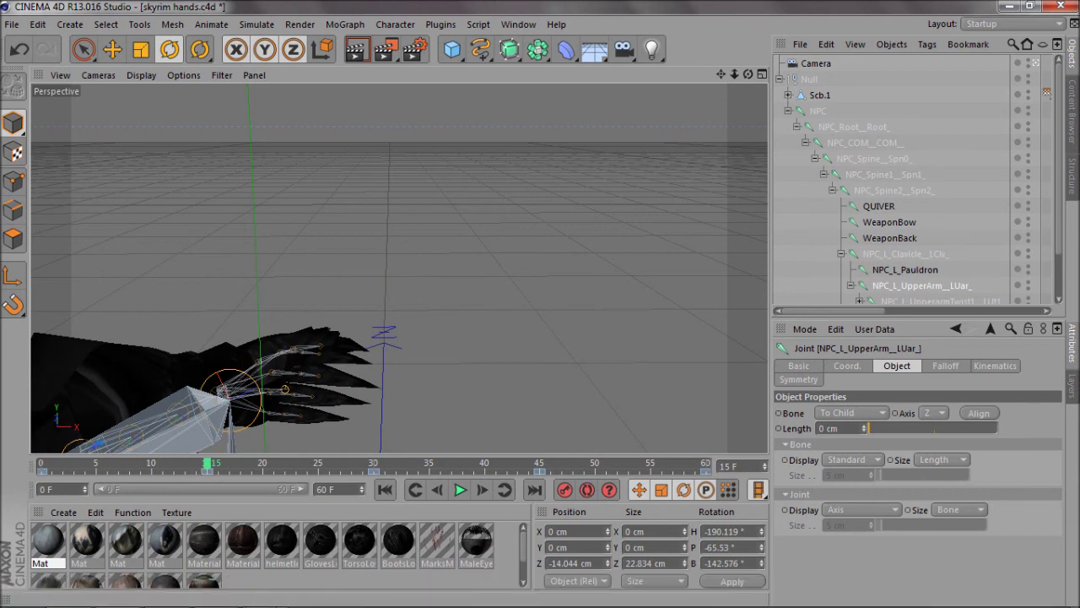
- Compare the frame 15–30 hand motion against the reference stills in Photo Viewer
{"action": "left_click", "coordinate": [266, 592]}
{"action": "scroll", "coordinate": [625, 266], "scroll_direction": "up", "scroll_amount": 2}
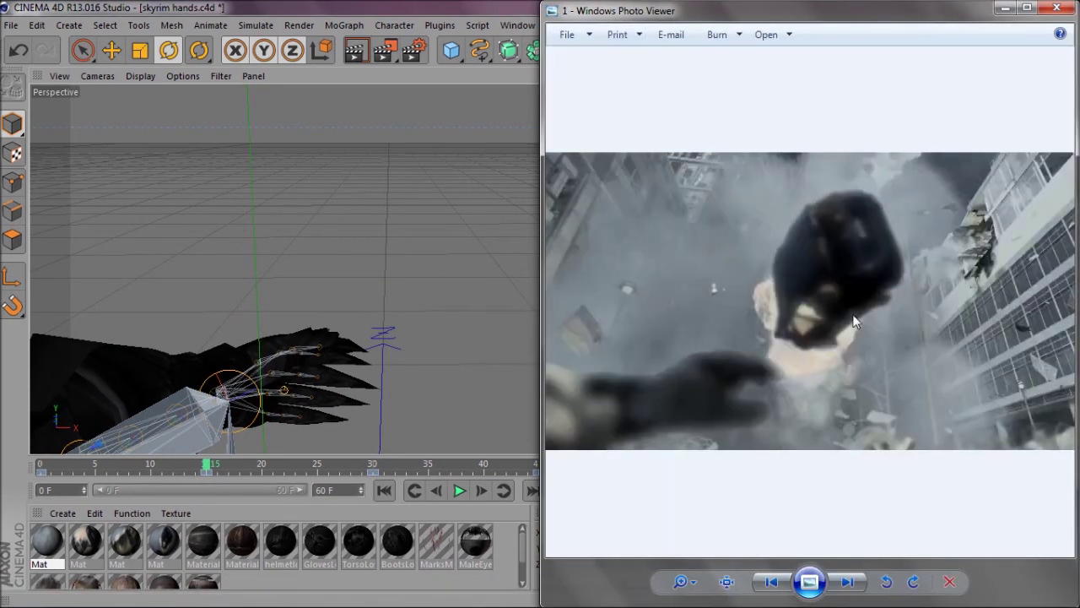
{"action": "scroll", "coordinate": [632, 450], "scroll_direction": "down", "scroll_amount": 1}
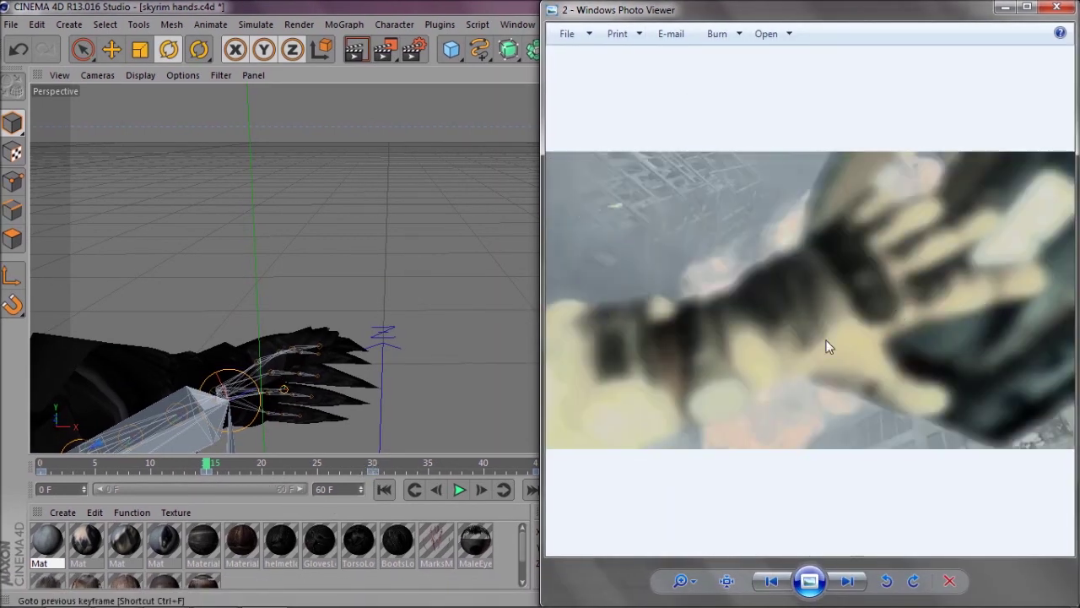
{"action": "left_click_drag", "start_coordinate": [223, 470], "coordinate": [374, 463]}
{"action": "left_click", "coordinate": [269, 599]}
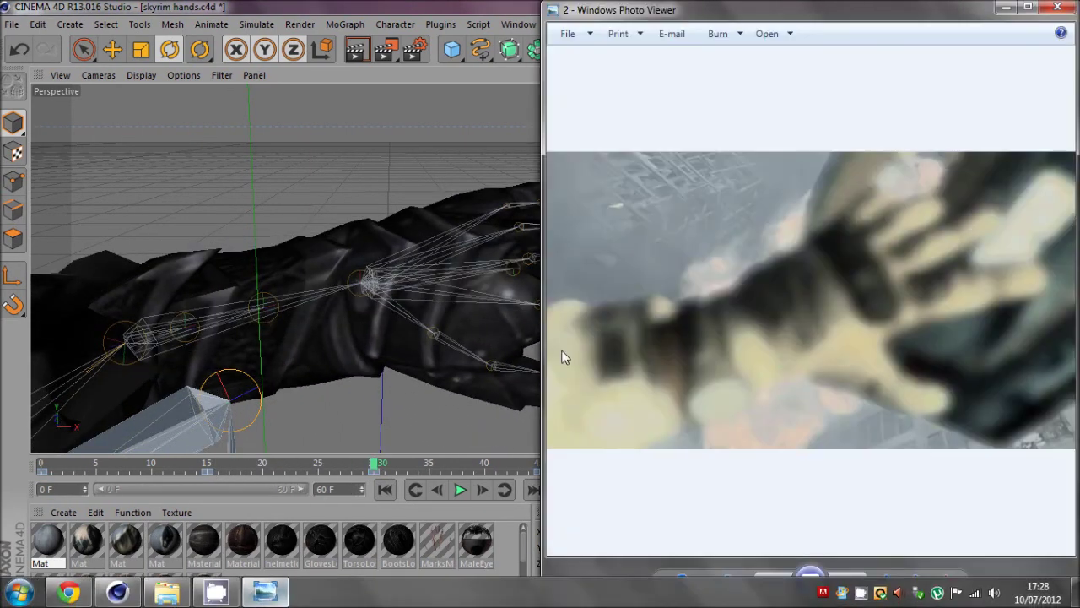
{"action": "key", "text": "alt+Tab"}
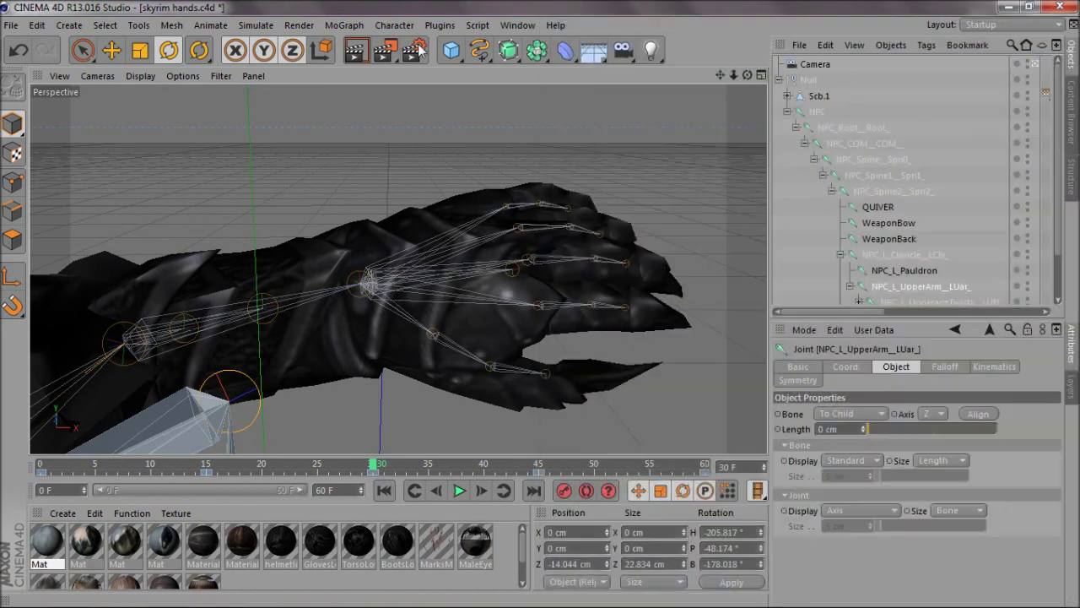
- Check the Render Settings, then bring up the Hands folder window
{"action": "key", "text": "ctrl+b"}
{"action": "left_click", "coordinate": [797, 9]}
{"action": "left_click", "coordinate": [166, 596]}
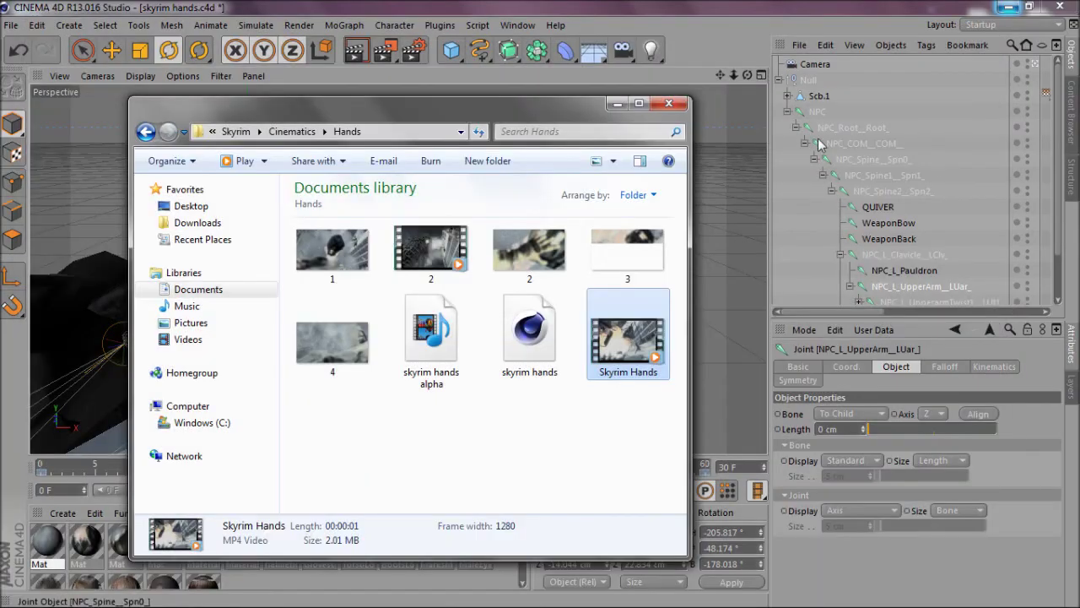
- Close the video player, then quit Cinema 4D without saving skyrim hands.c4d or the untitled project
{"action": "left_click", "coordinate": [658, 94]}
{"action": "left_click", "coordinate": [1059, 7]}
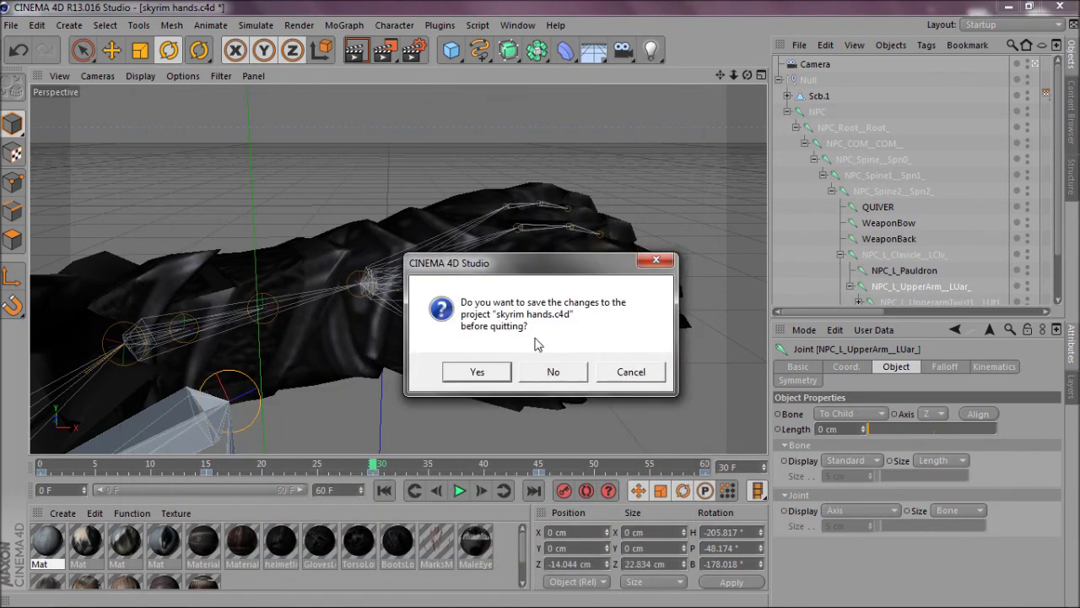
{"action": "left_click", "coordinate": [565, 380]}
{"action": "left_click", "coordinate": [555, 371]}
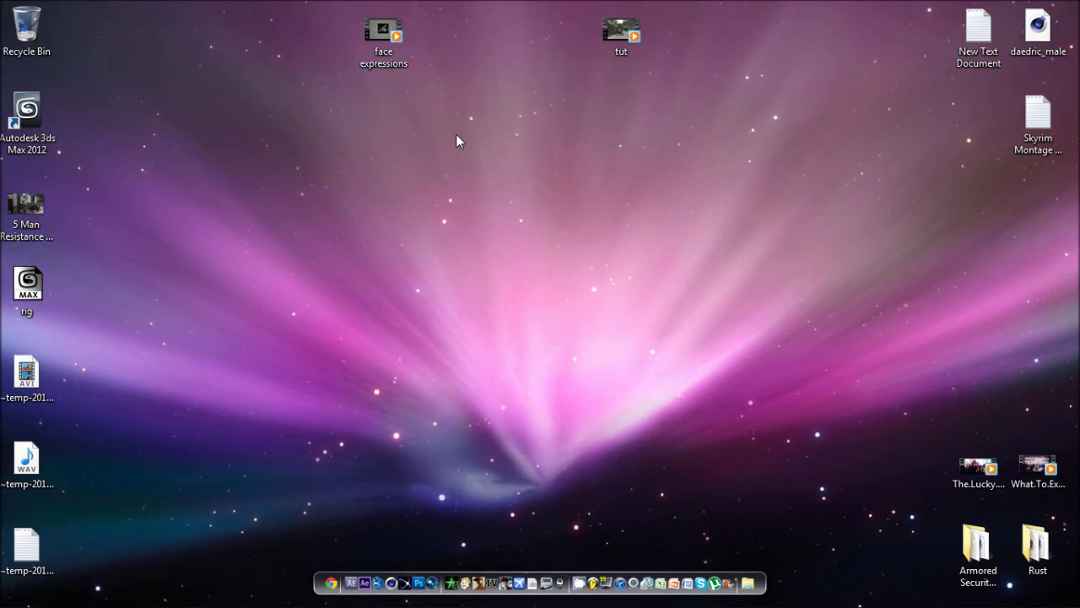
{"action": "left_click_drag", "start_coordinate": [312, 305], "coordinate": [582, 186]}
{"action": "mouse_move", "coordinate": [336, 575]}
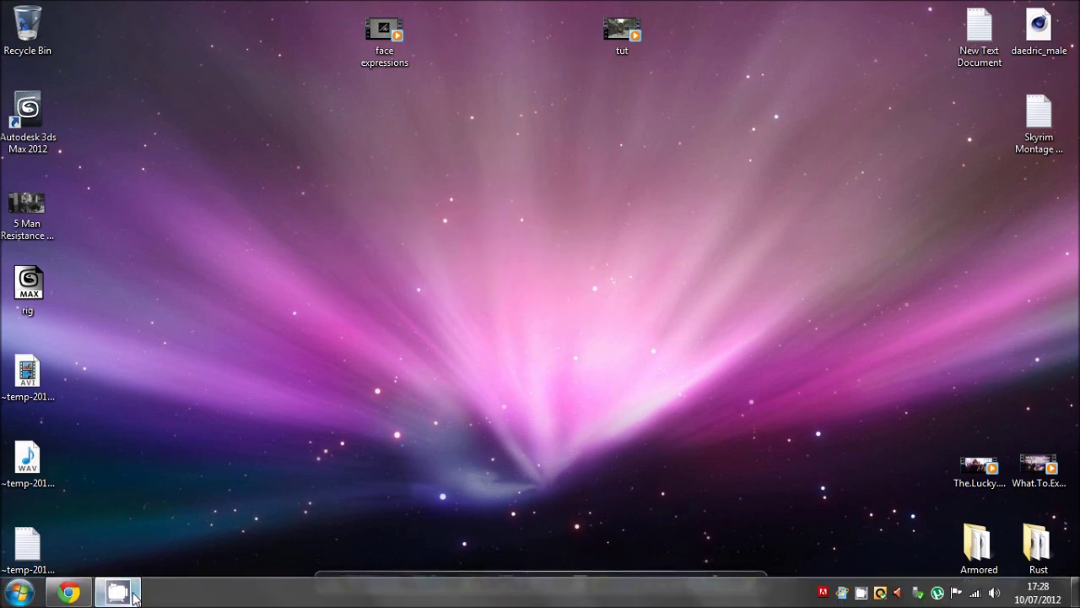
- Open the CamStudio recorder window from the tray and stop the recording
{"action": "left_click", "coordinate": [857, 595]}
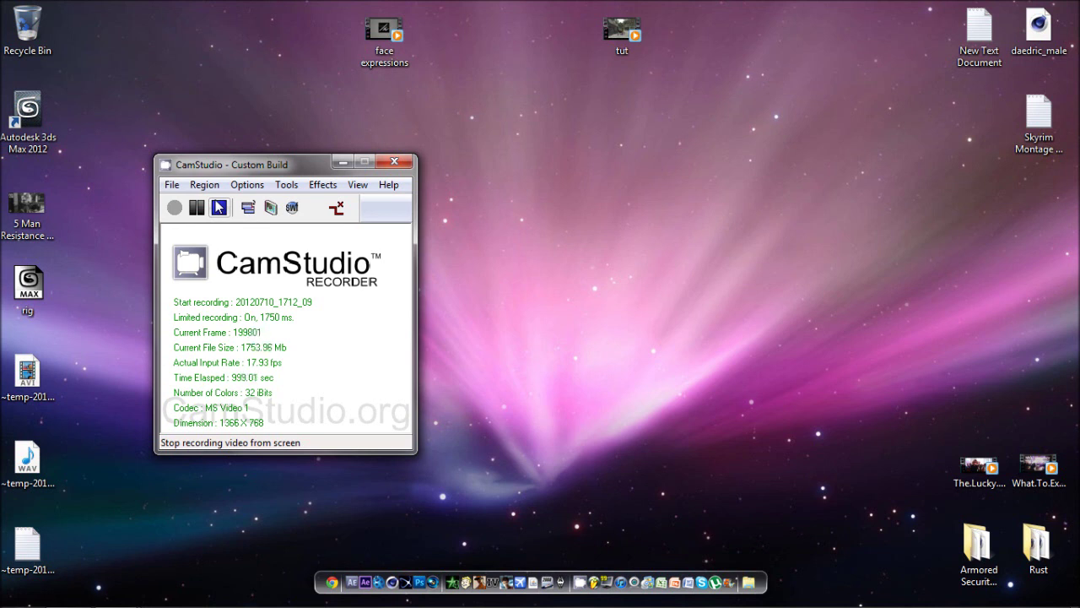
{"action": "left_click", "coordinate": [220, 207]}
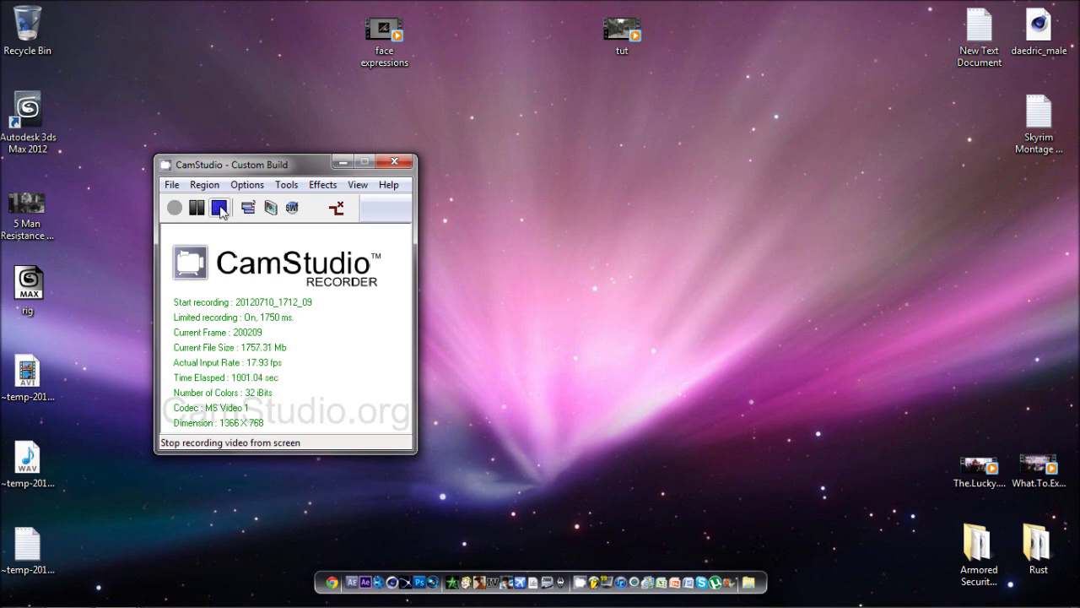